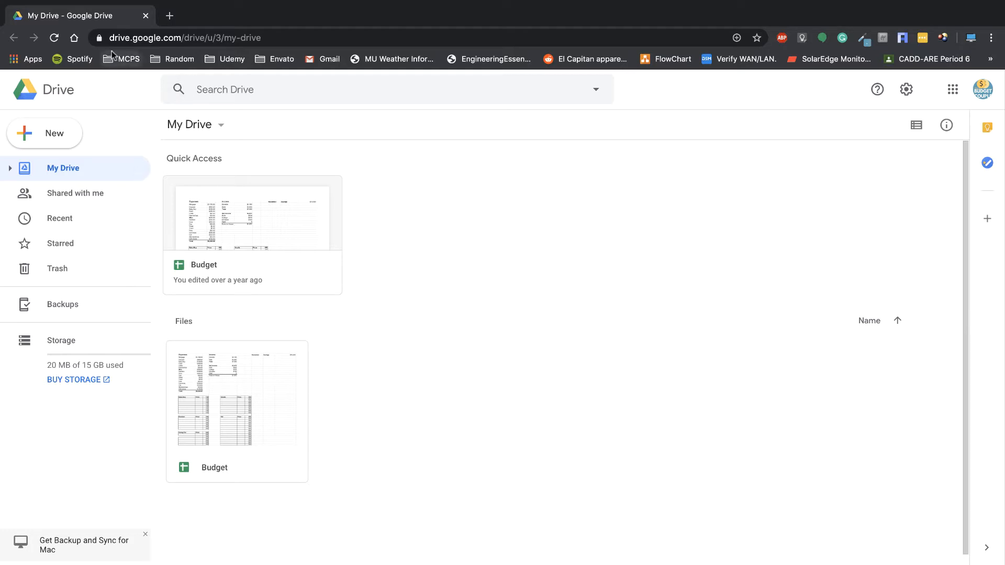
Create a blank Google Sheets spreadsheet and name it Demo Budget.
left_click(38, 136)
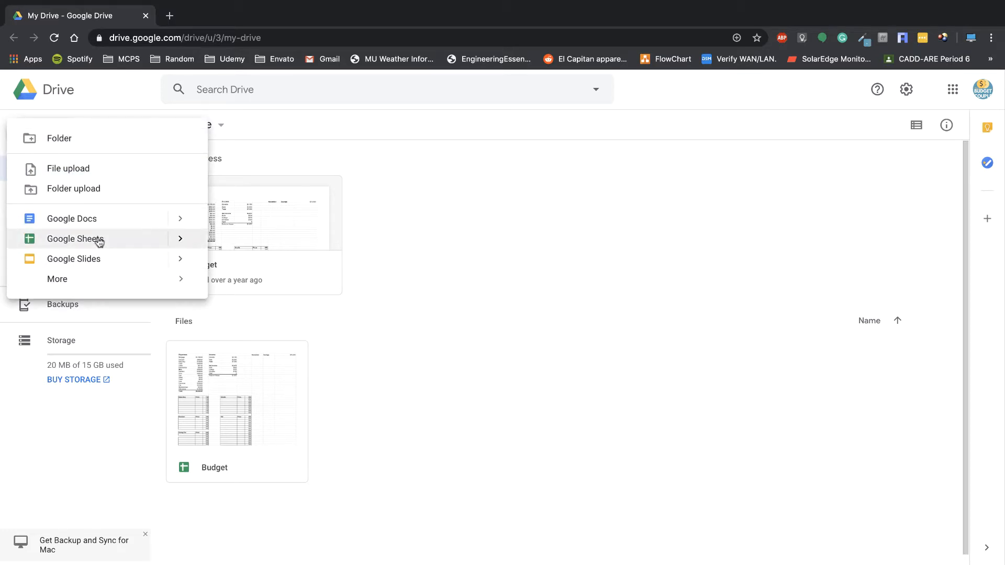
left_click(100, 241)
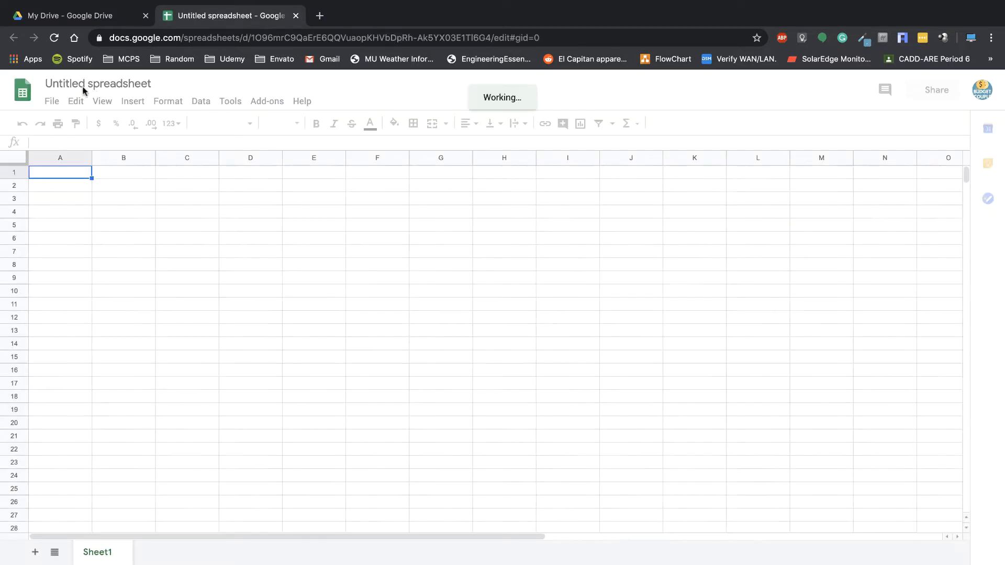
left_click(84, 88)
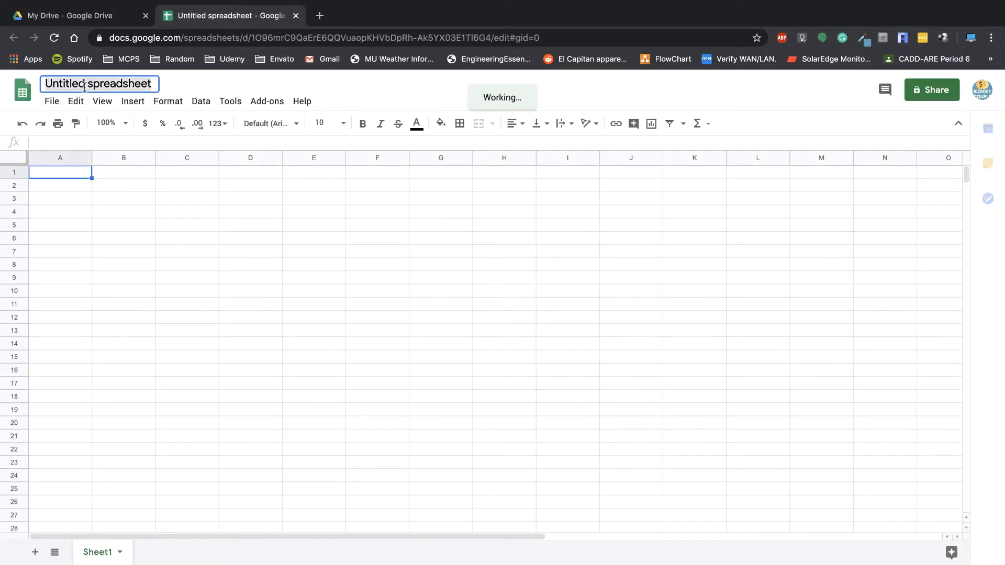
type("Demo Bi")
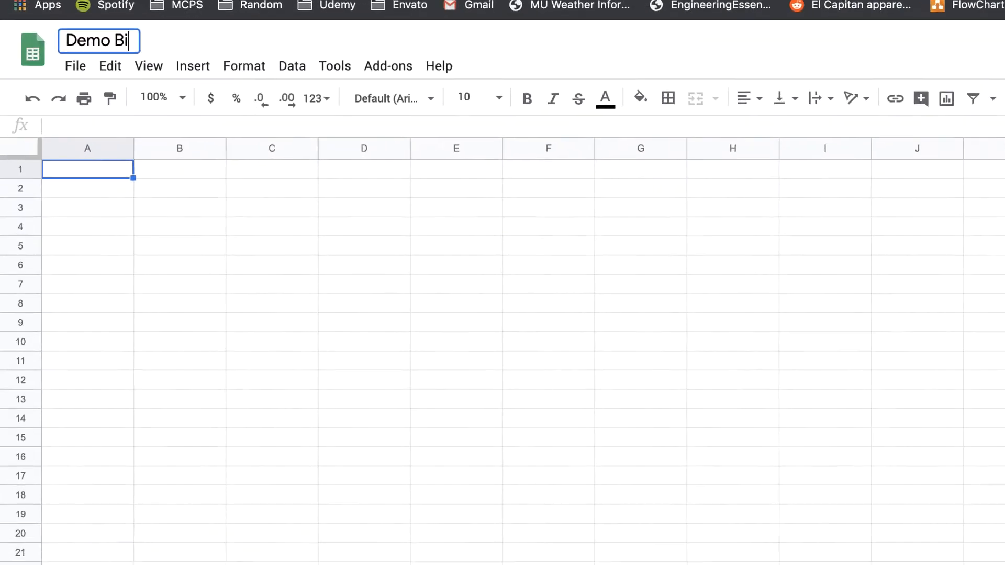
key("BackSpace")
type("udget")
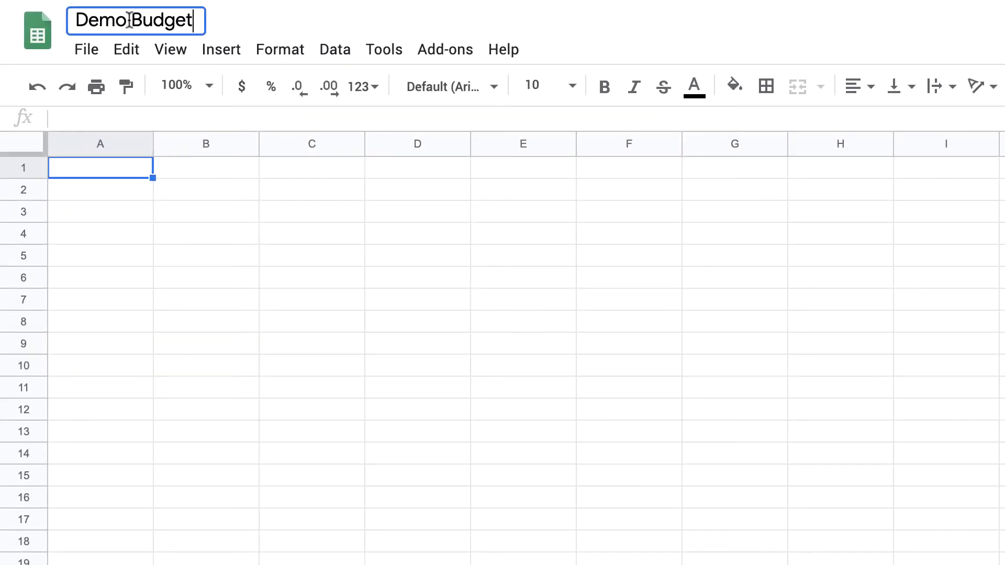
left_click(100, 257)
Enter the headings Month in A1, Expenses in A3 and Income in D3.
left_click(114, 167)
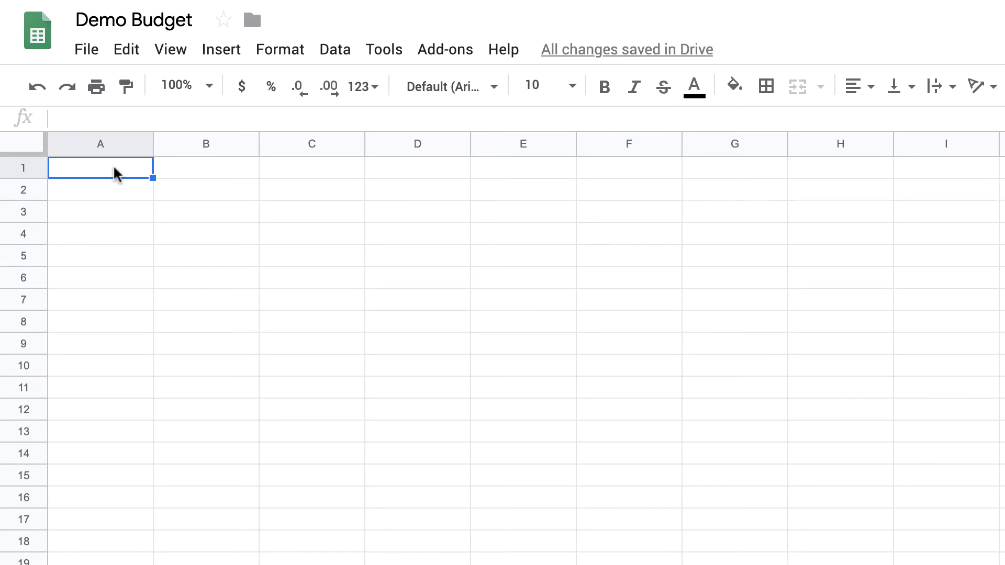
type("Month")
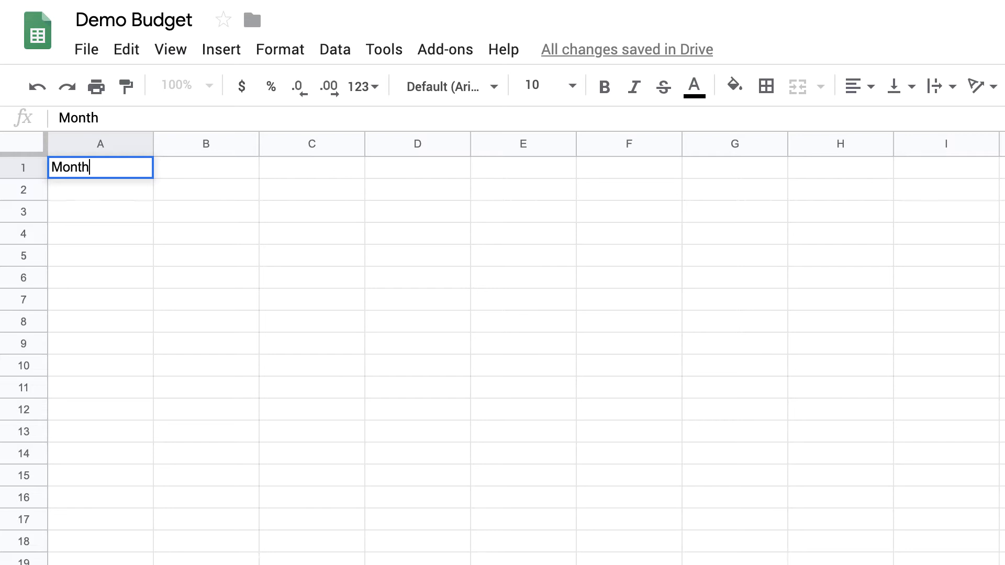
key("Return")
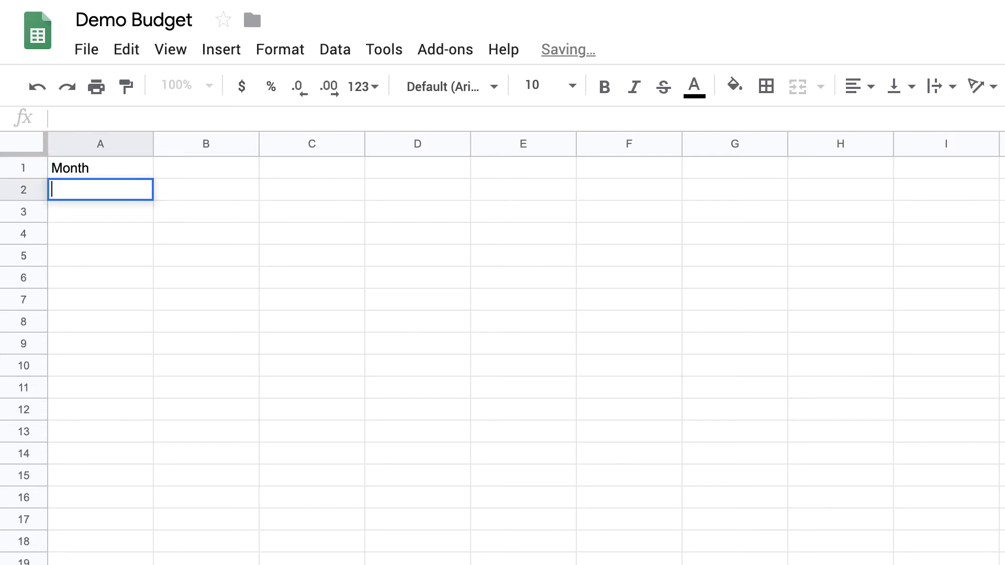
key("Return")
type("E")
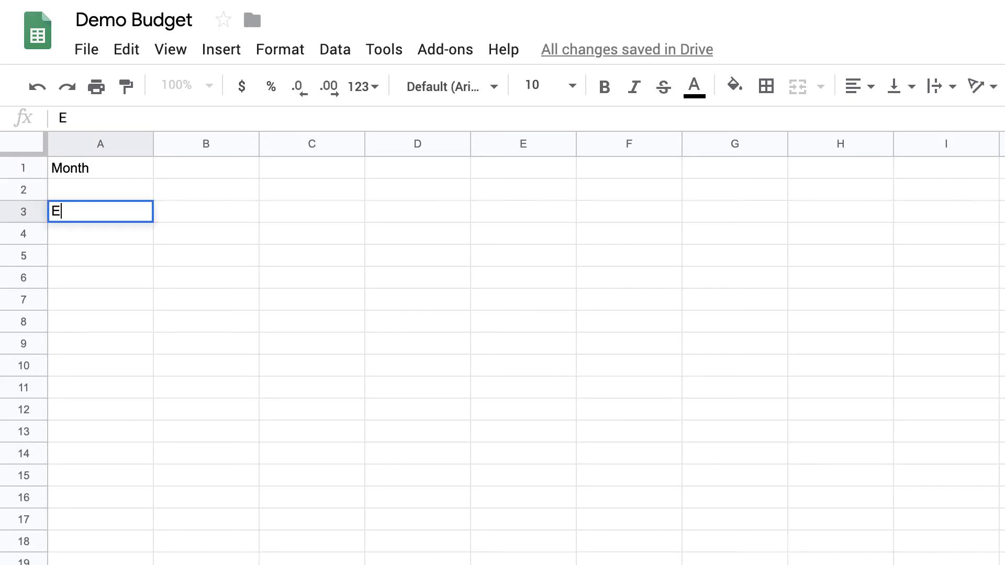
type("xpenses")
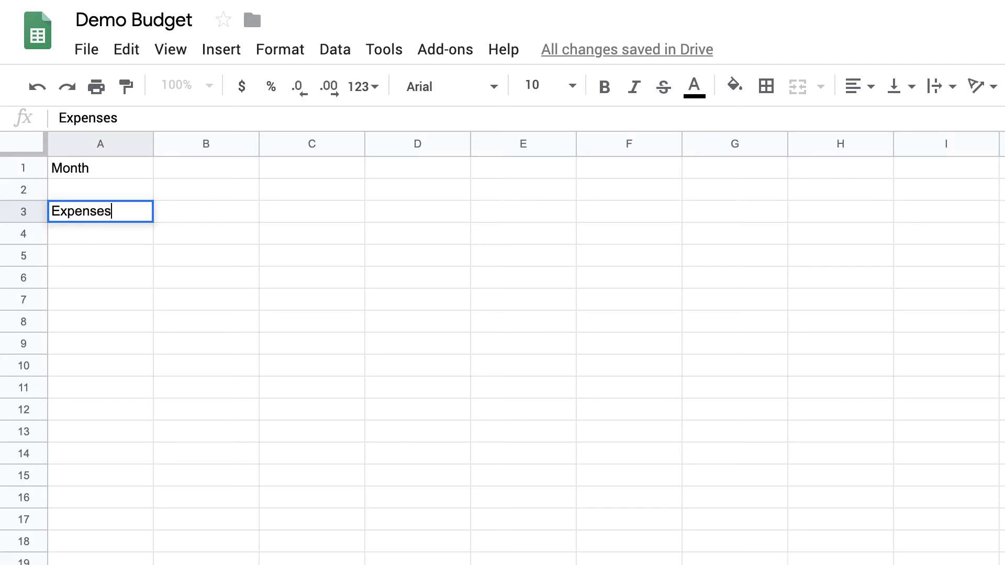
key("Tab")
key("Tab")
key("Tab")
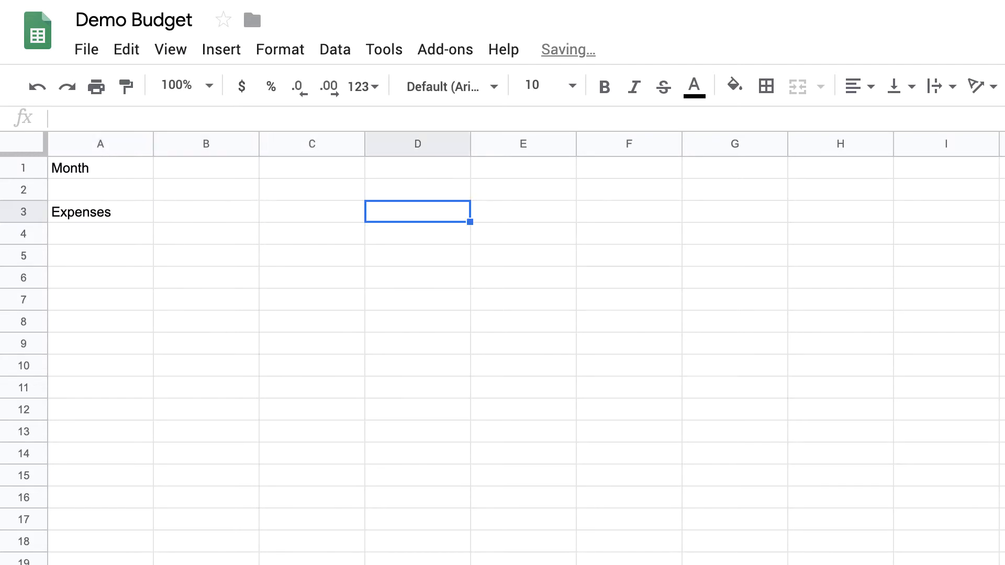
type("Income")
key("shift+Tab")
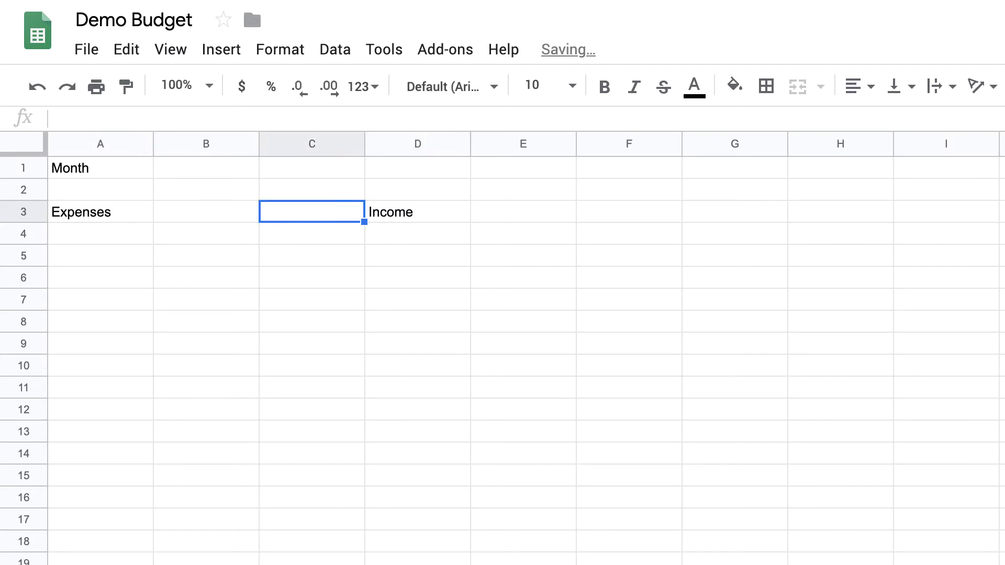
List Mortage, Daycare and Baby Boy under the Expenses heading in cells A4 to A6.
key("Down")
key("Left")
key("Left")
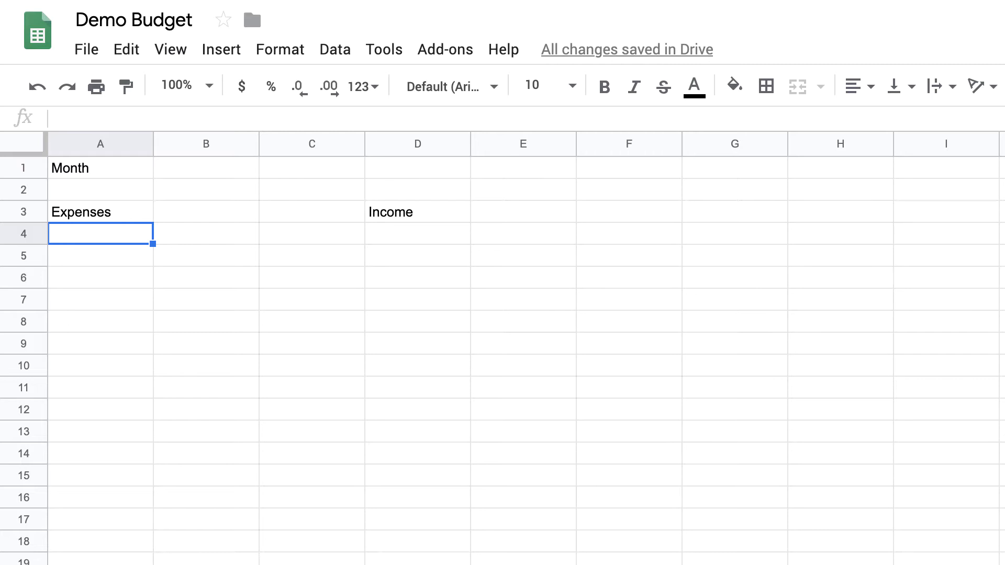
type("Mortage")
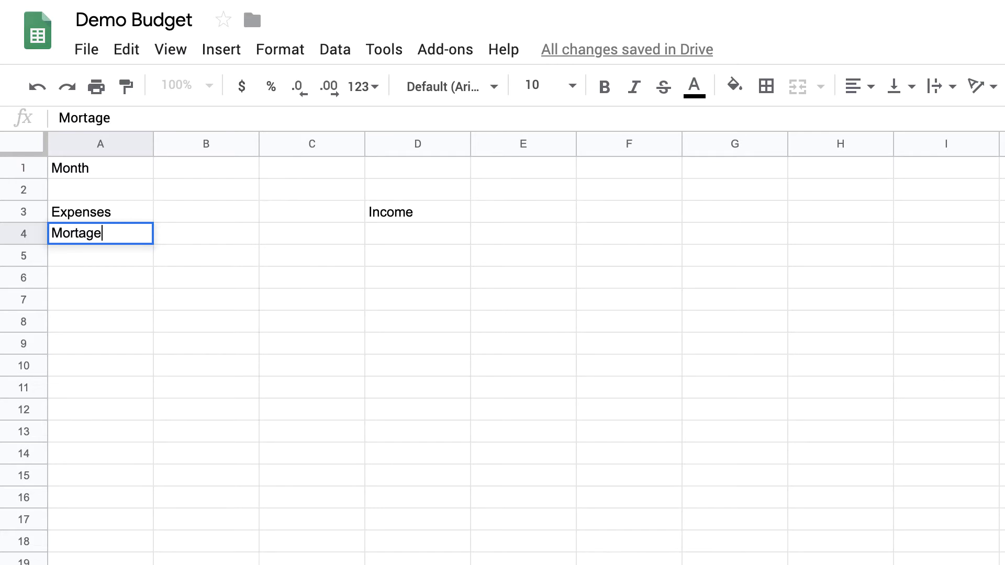
key("Return")
type("Daycare")
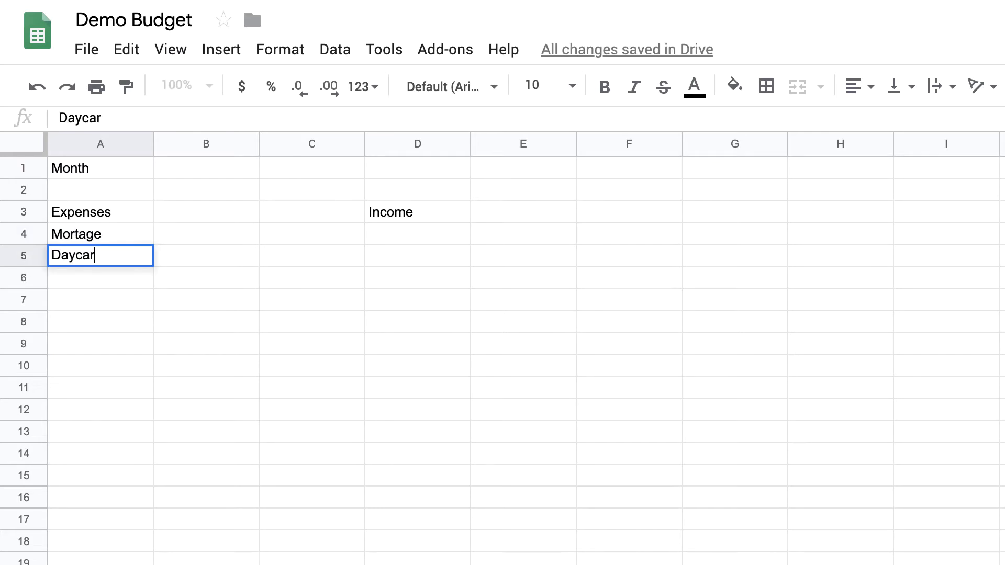
key("Return")
type("Baby Boy")
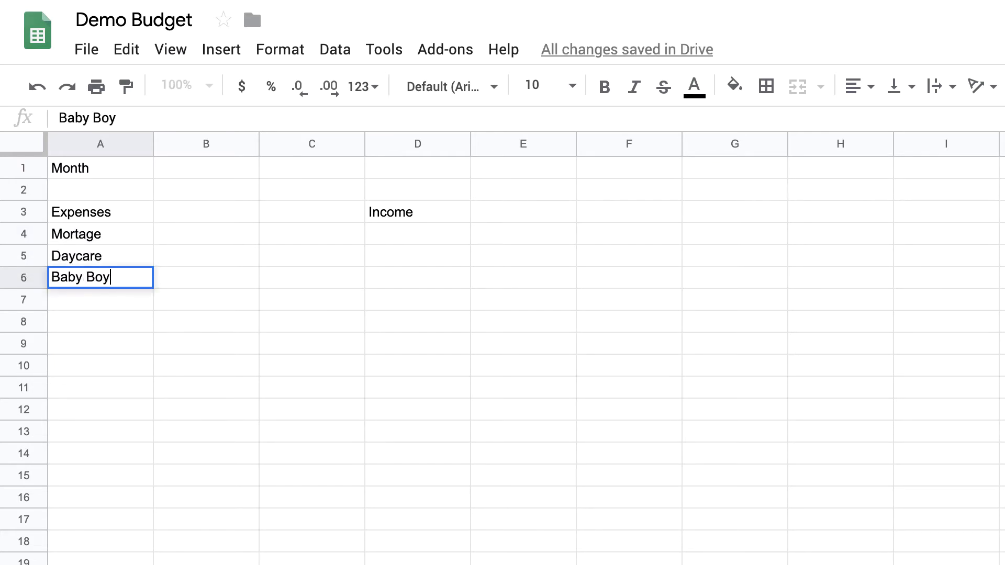
key("Return")
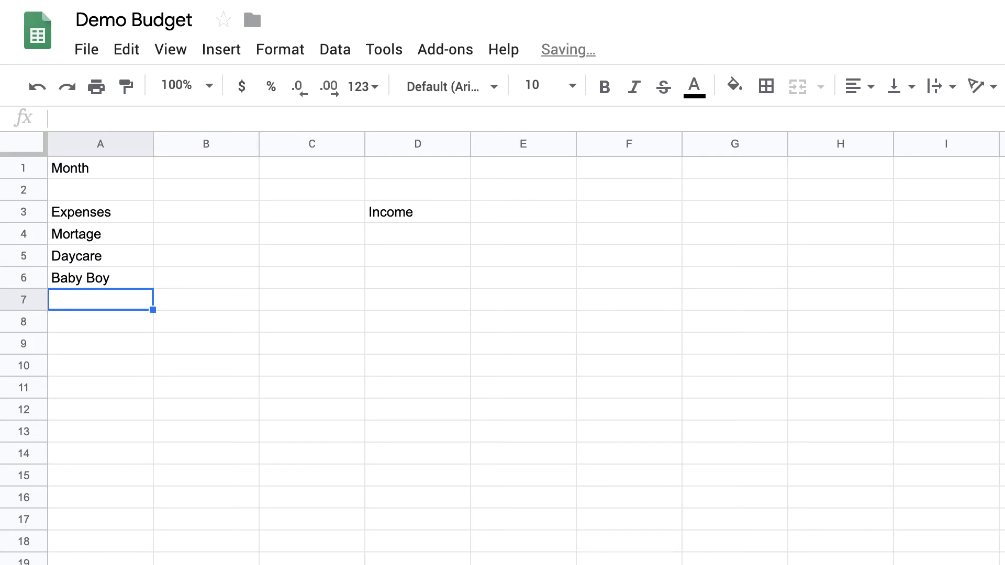
Add the expense categories Food, Internet, Electic/Gas, Our and Gas in cells A7 to A11.
type("Food")
key("Return")
type("Internet")
key("Return")
type("Electic/Gas")
key("Return")
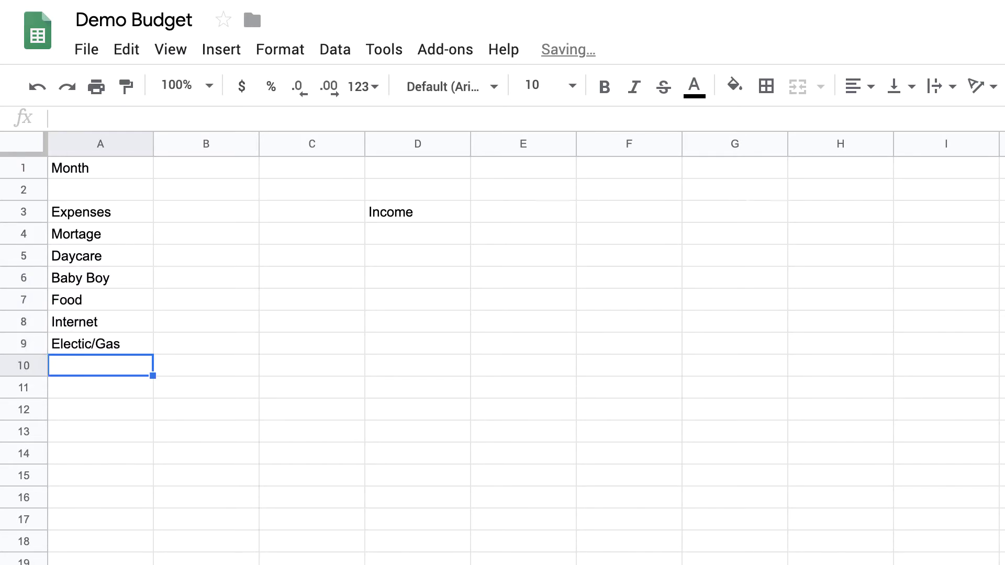
type("Our")
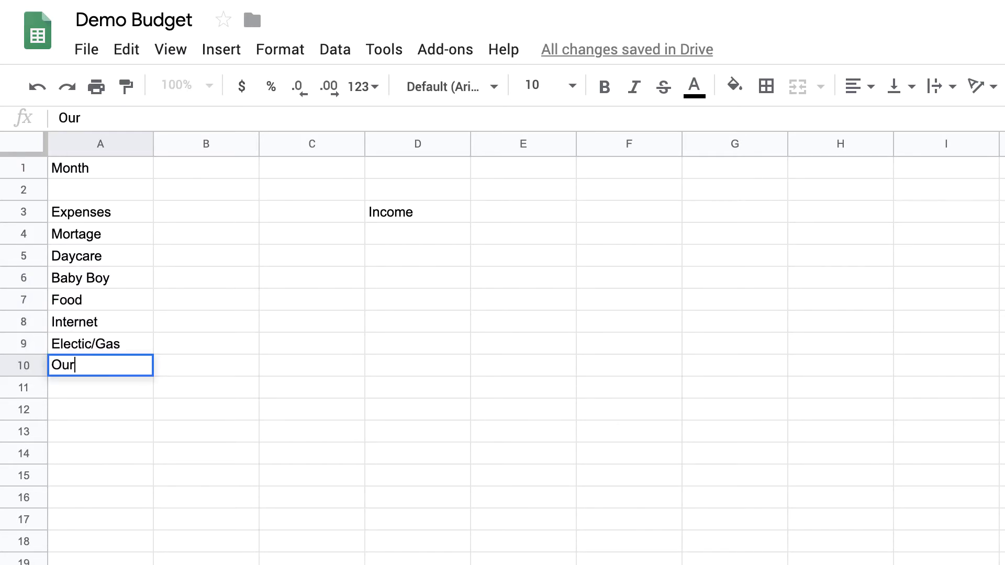
key("Return")
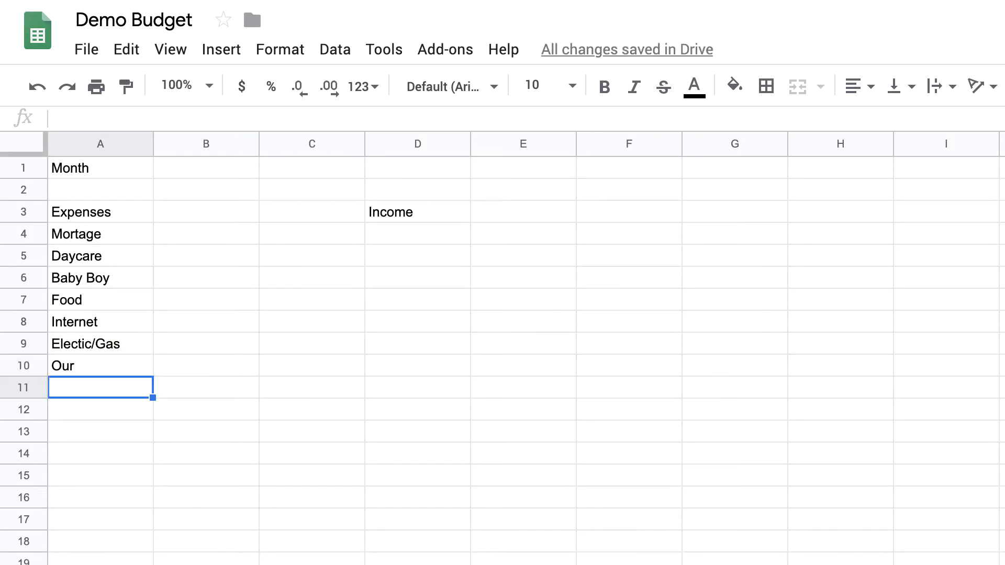
type("Gas")
key("Return")
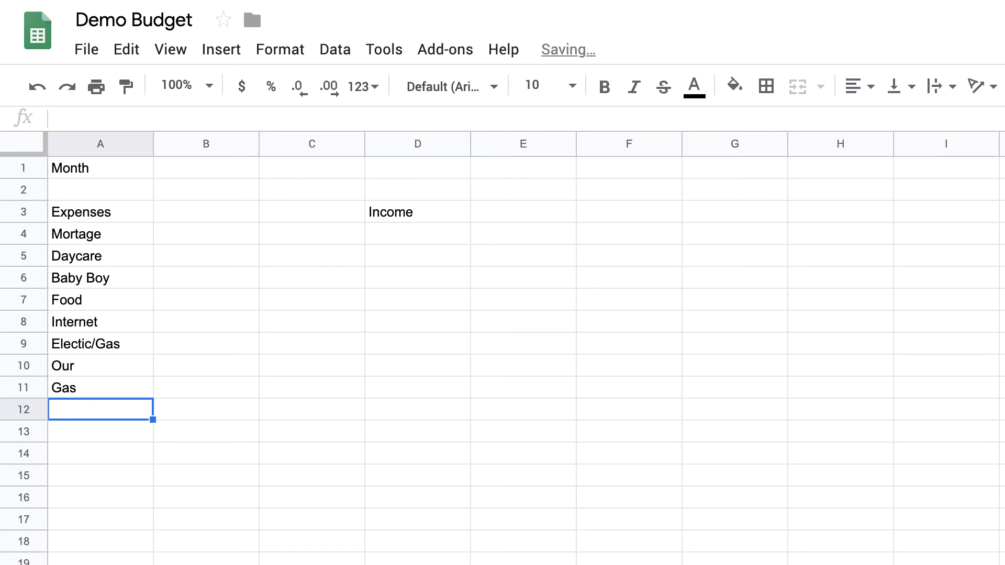
key("Up")
key("Up")
key("Up")
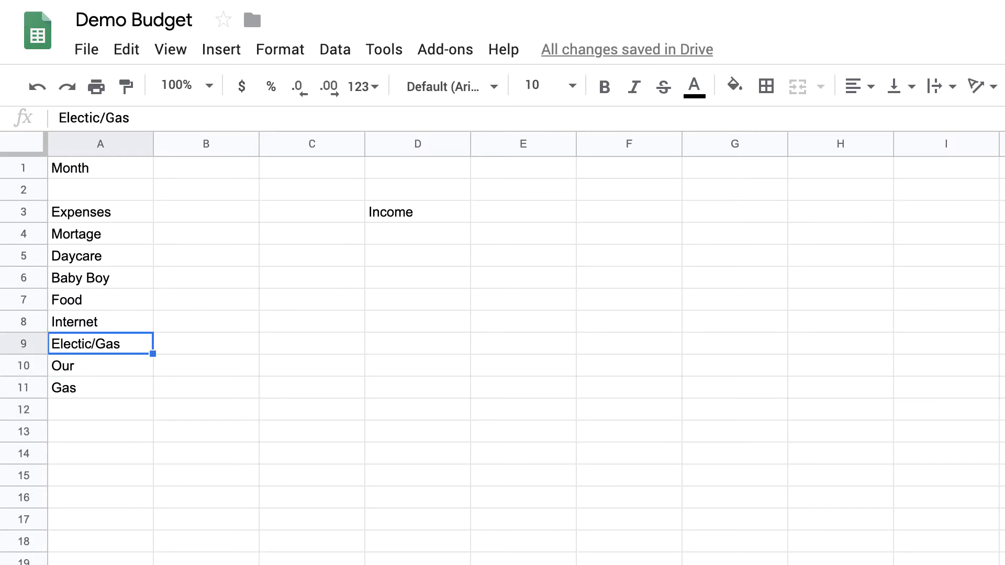
key("Down")
key("Down")
key("Down")
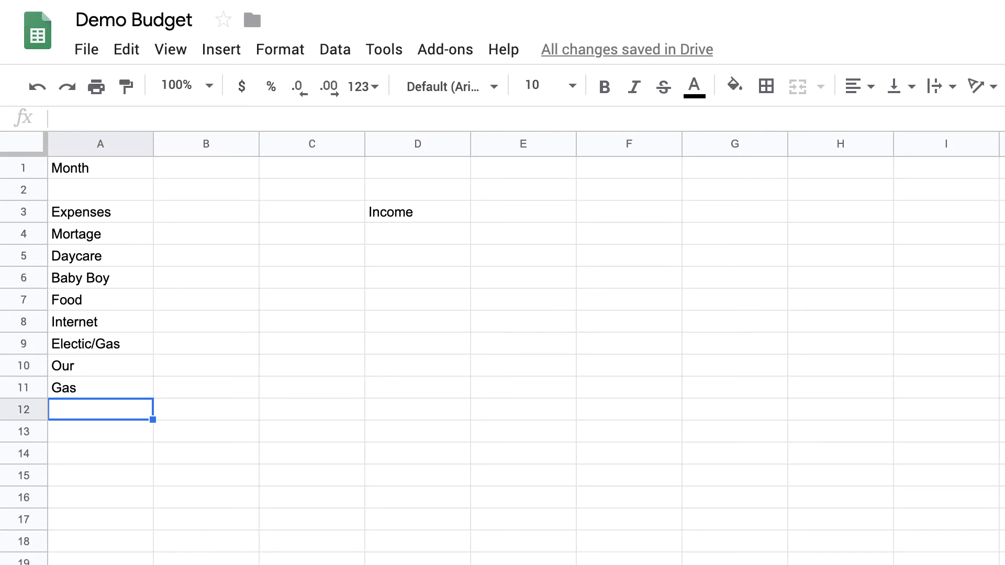
Add the expense categories Water, Trash, Pets and Communte in cells A12 to A15.
type("Water")
key("Return")
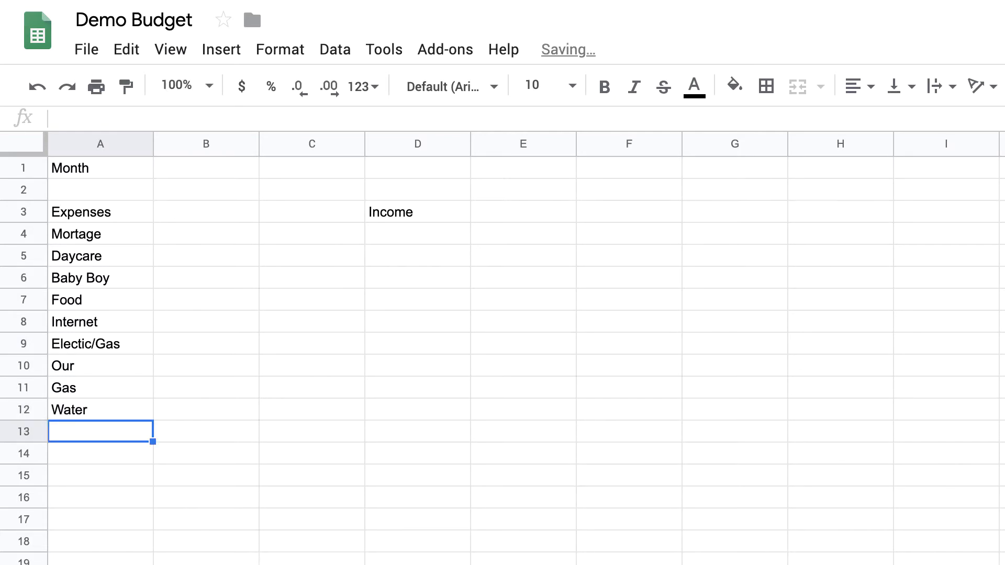
type("Trash")
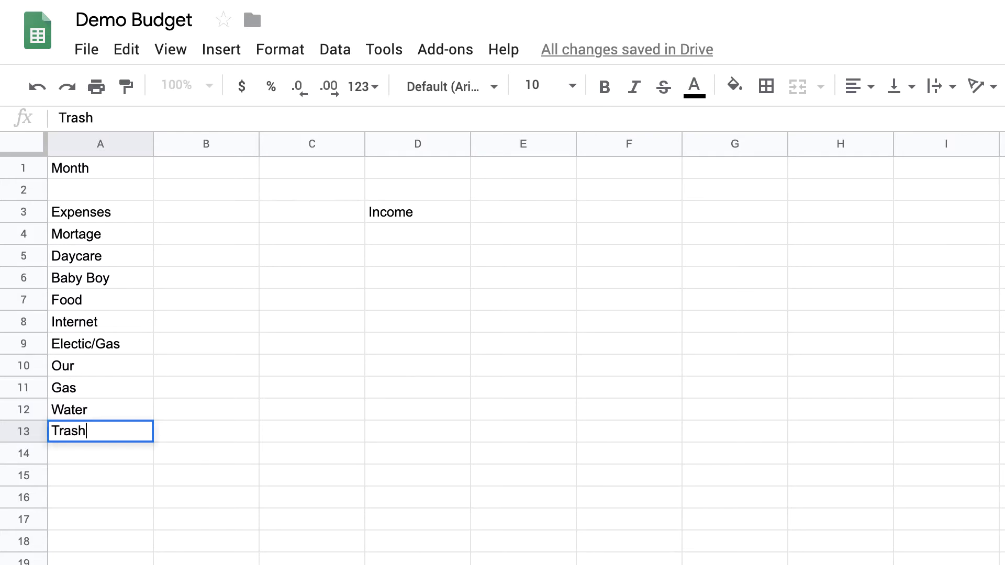
key("Return")
type("Pets")
key("Return")
type("Communte")
key("Return")
Finish the expense list with Car, Subs and Phones in A16 to A18, and label A19 Total.
type("Car")
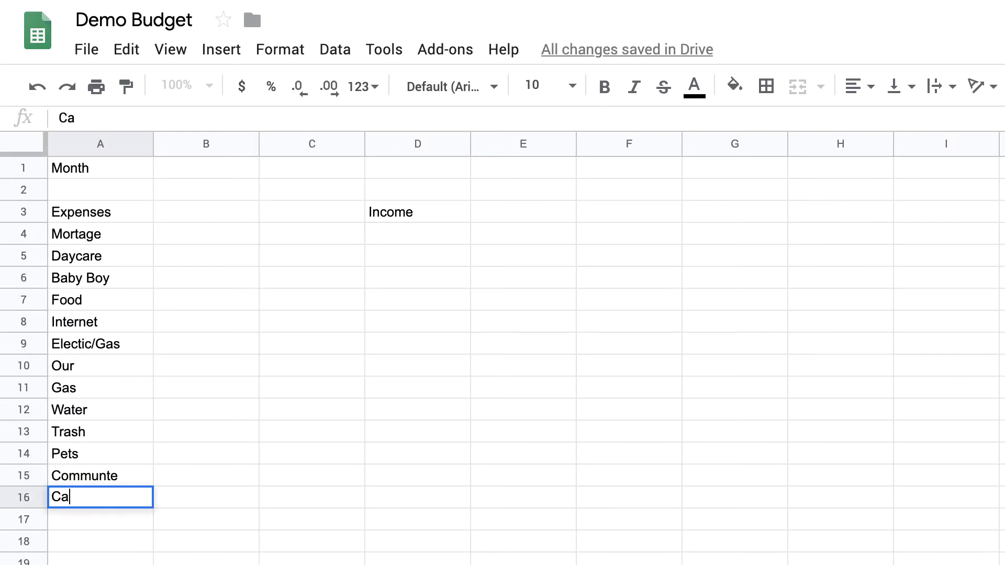
key("Return")
type("Subs")
key("Return")
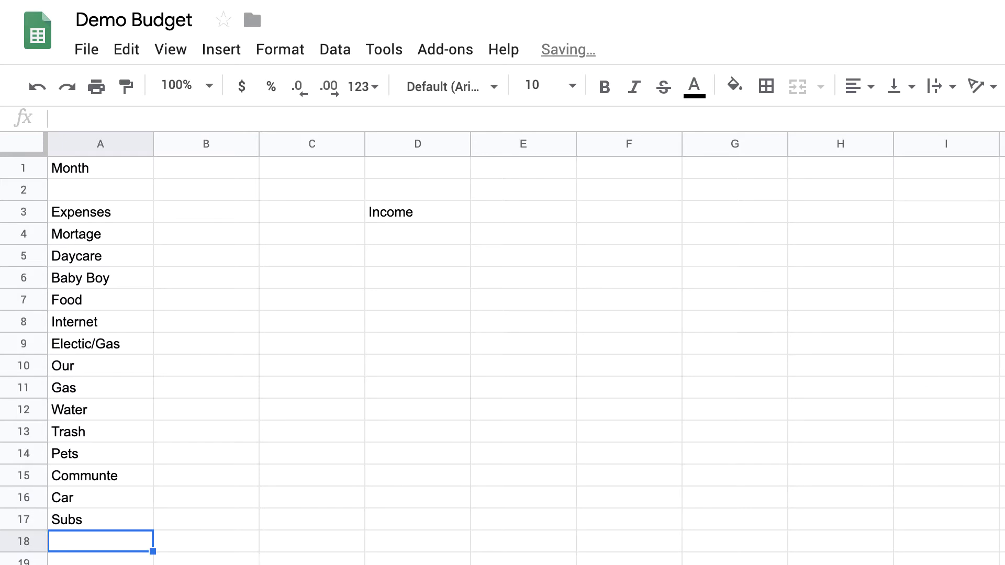
type("Phones")
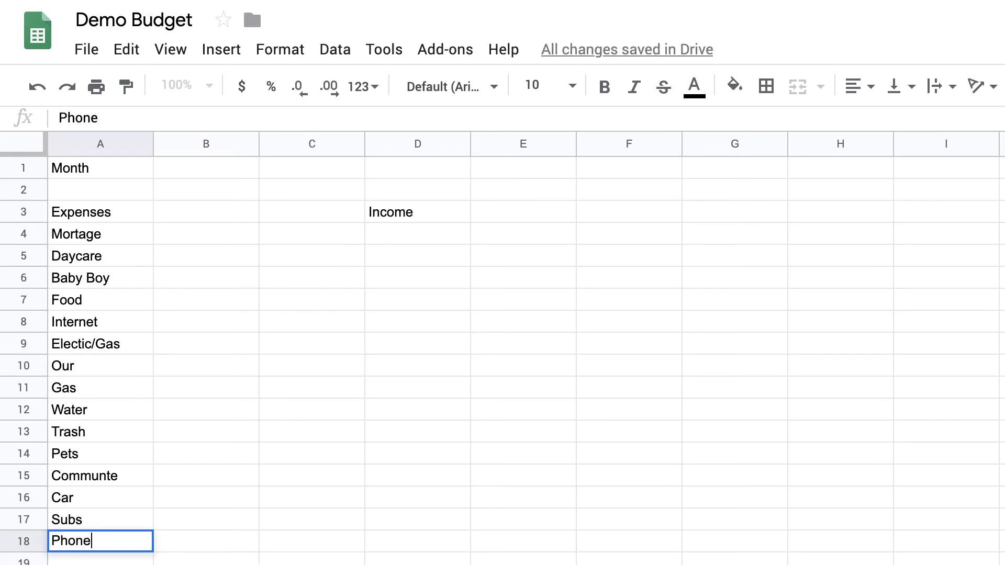
key("Return")
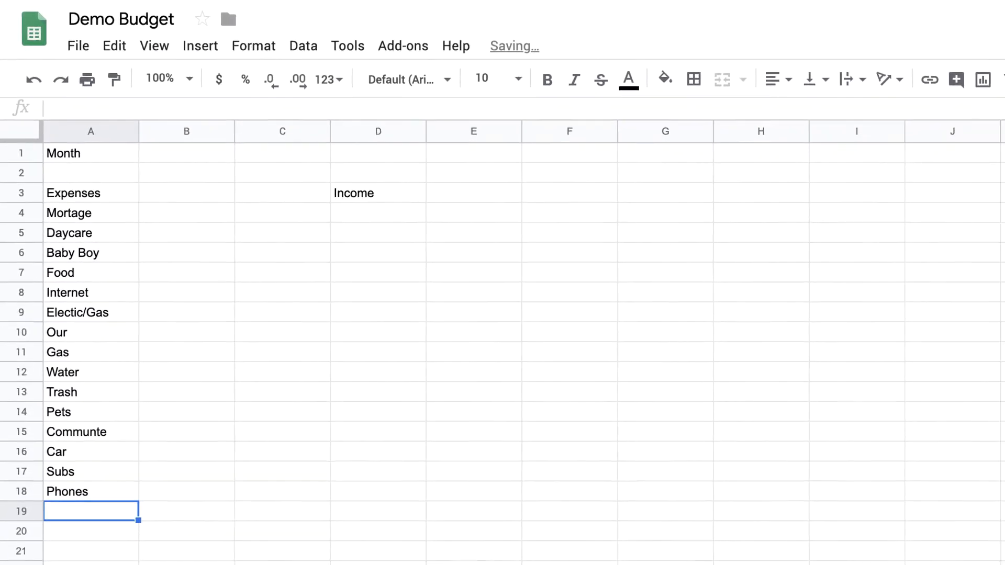
type("Total")
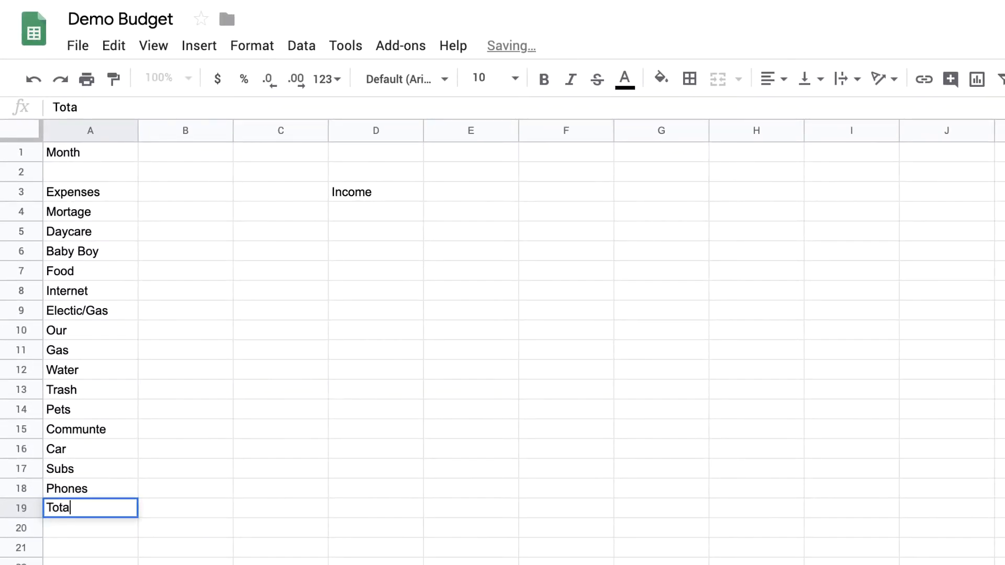
key("Return")
key("Right")
key("Up")
key("Up")
key("Up")
key("Up")
key("Up")
key("Up")
key("Up")
key("Up")
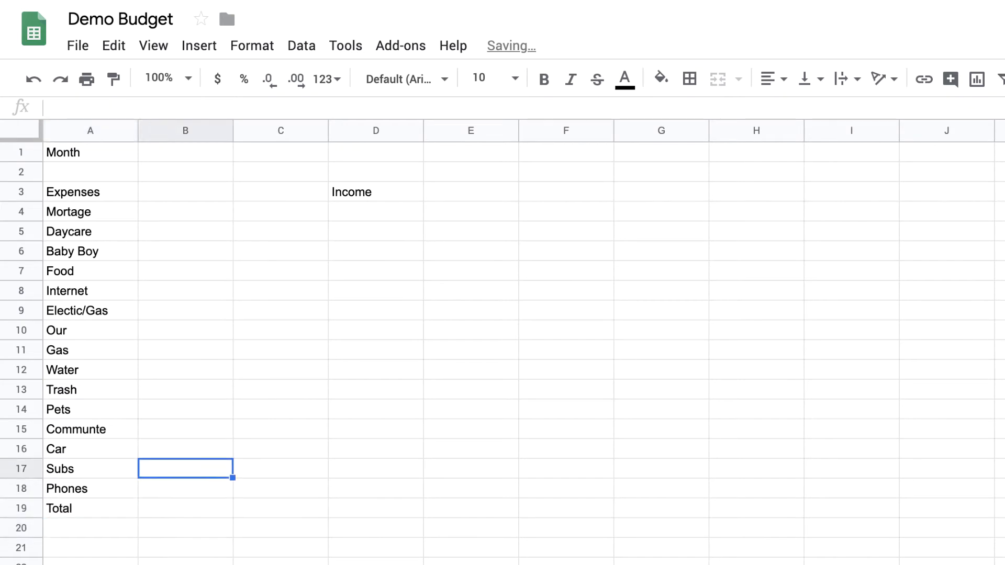
key("Up")
key("Up")
key("Up")
key("Up")
key("Up")
key("Up")
key("Up")
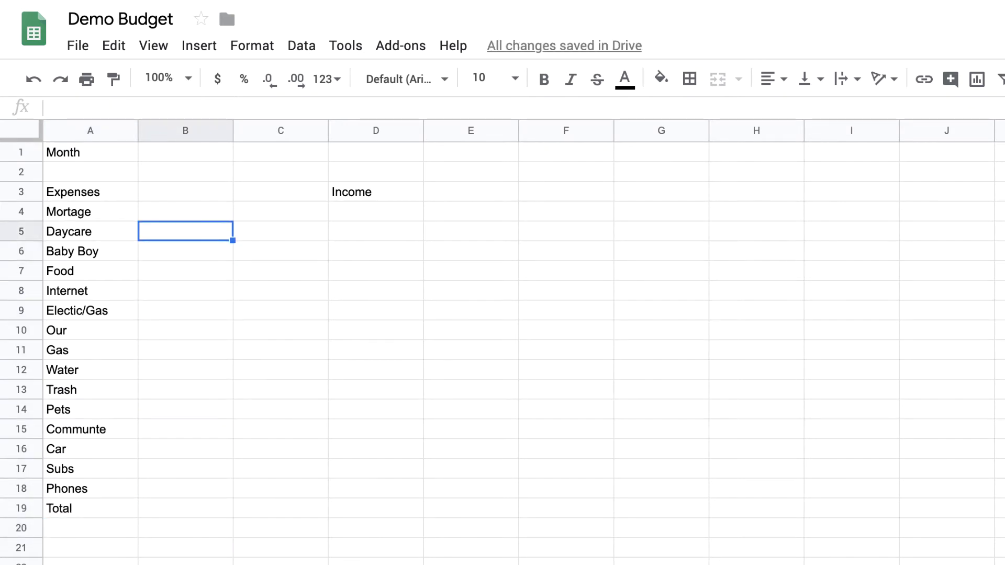
left_click_drag(195, 218, 162, 511)
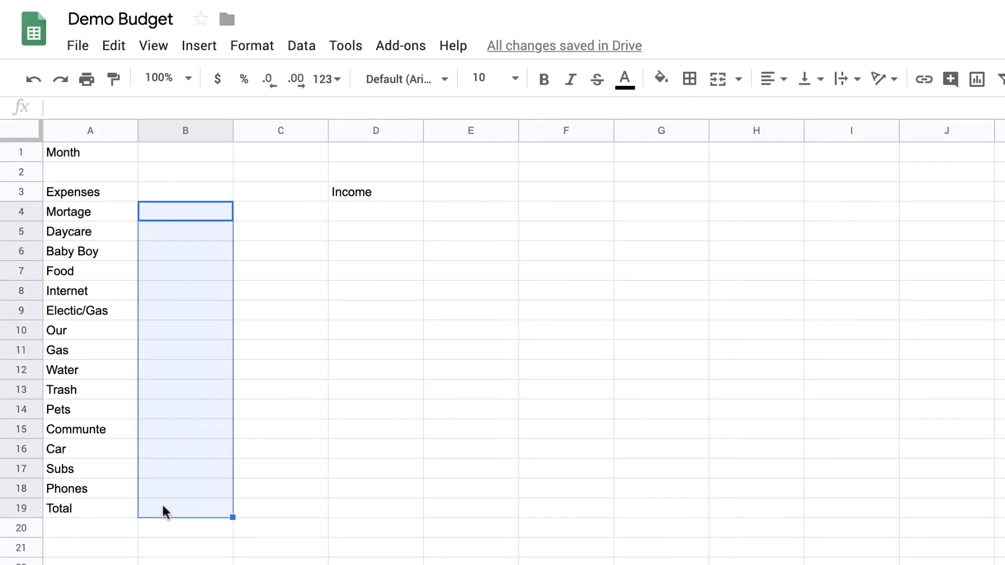
Calculate the expense total in B19 with the formula =SUM(B4:B18).
left_click(162, 515)
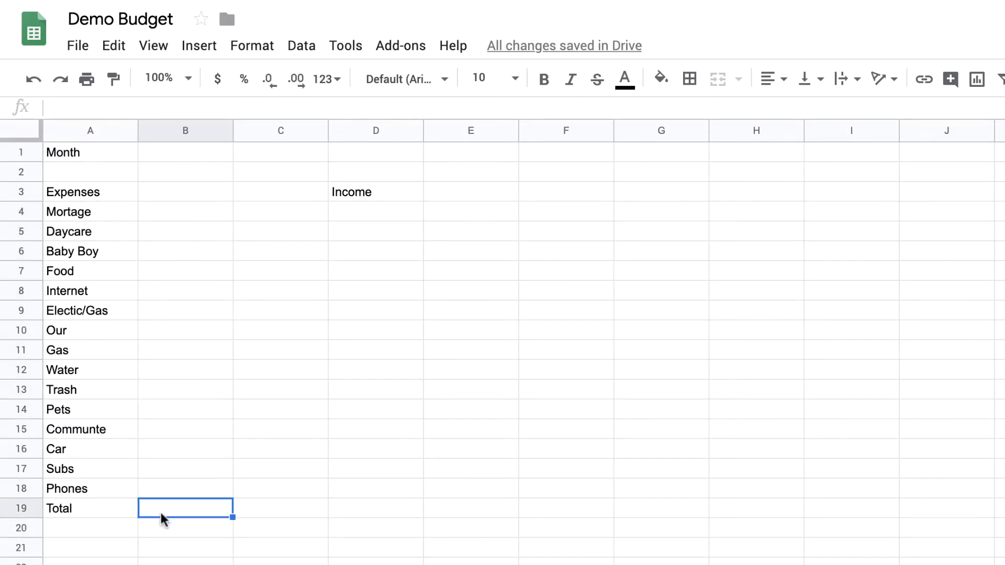
type("=")
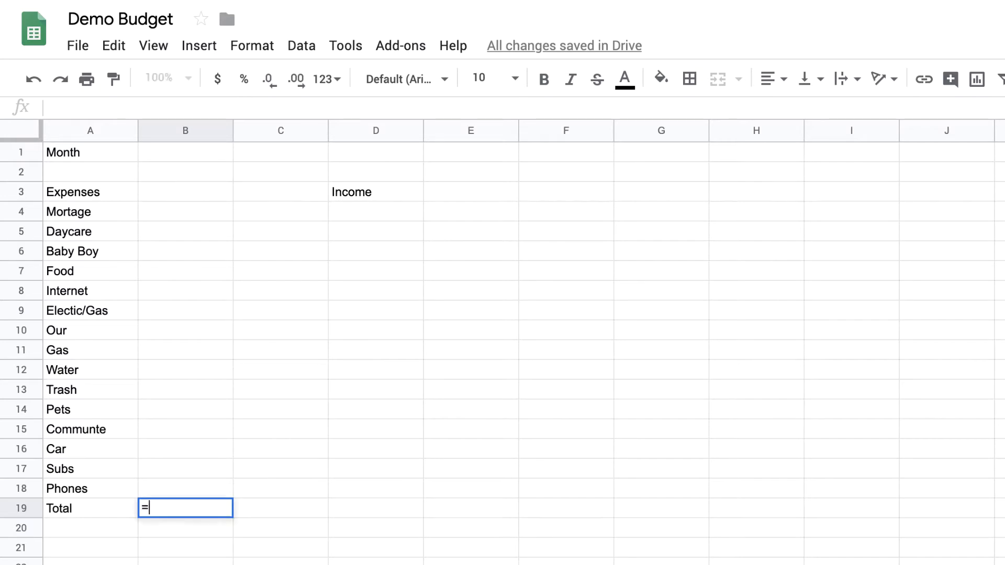
type("SUM(")
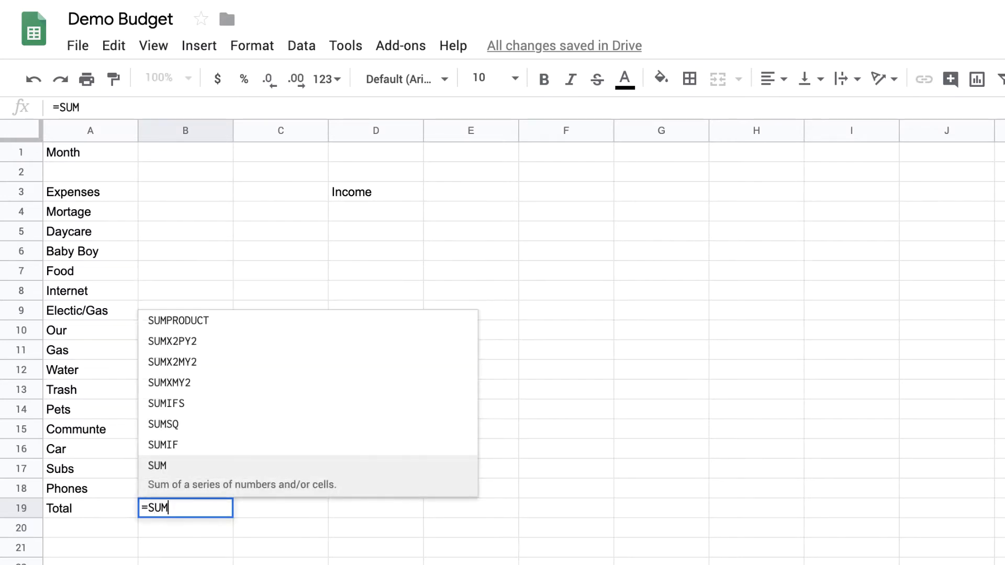
left_click(165, 192)
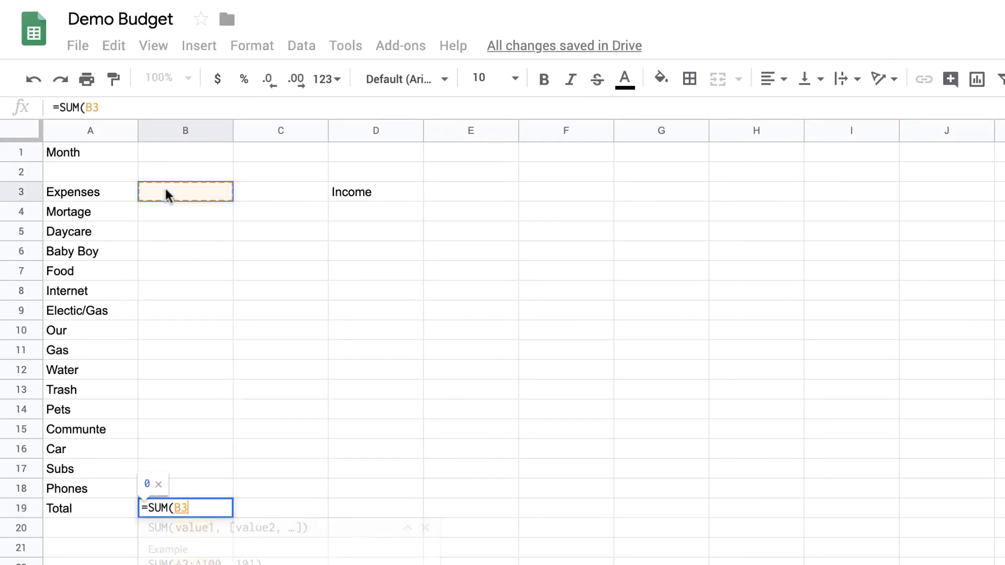
left_click_drag(164, 212, 208, 481)
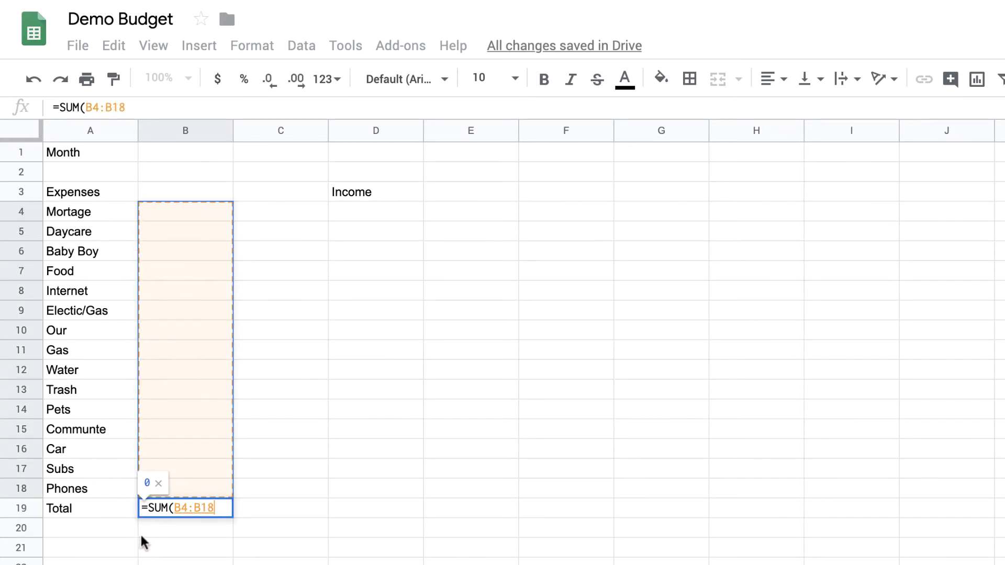
type(")")
key("Return")
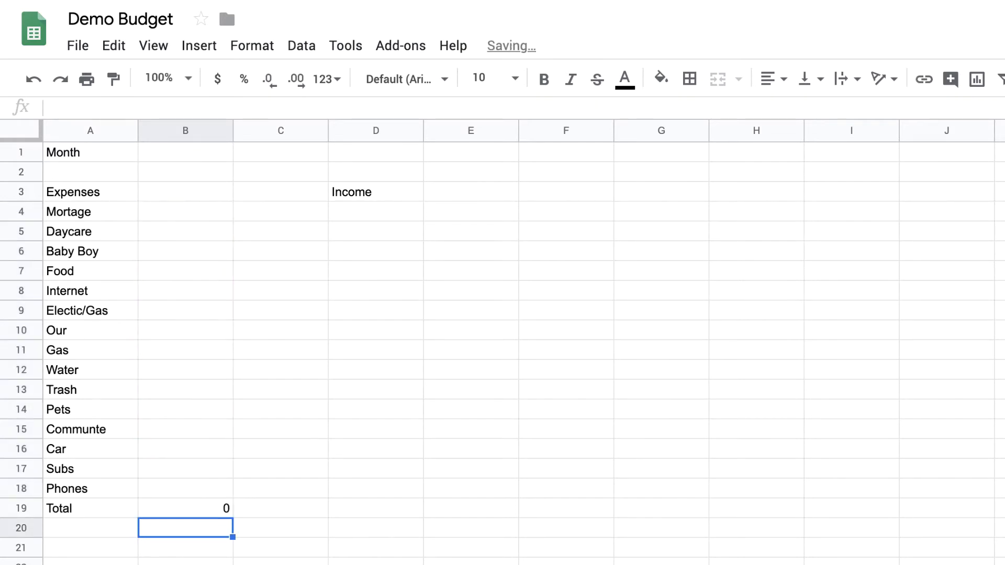
Test the expense total by entering 1500 for both Mortage and Daycare in B4 and B5.
left_click(164, 211)
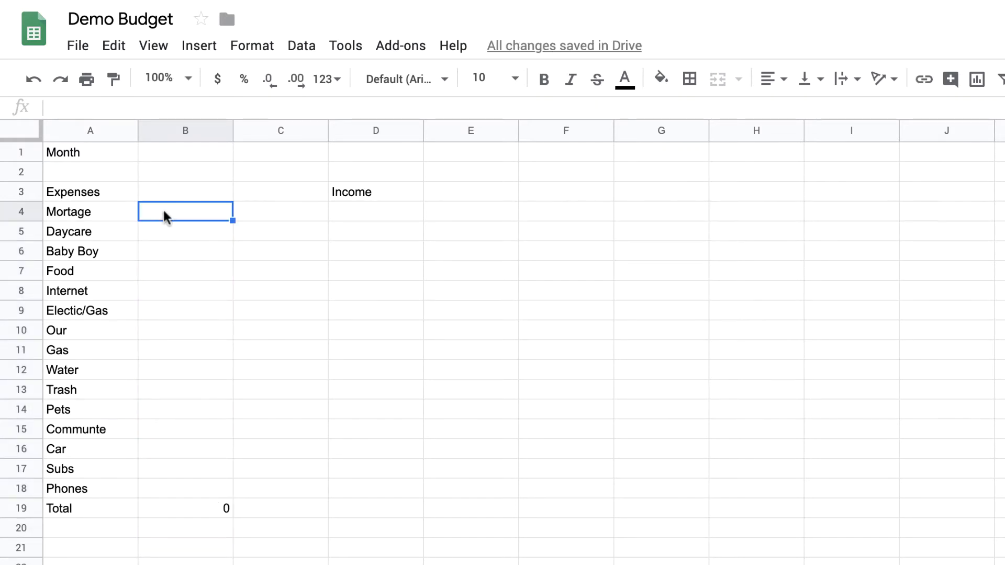
type("1500")
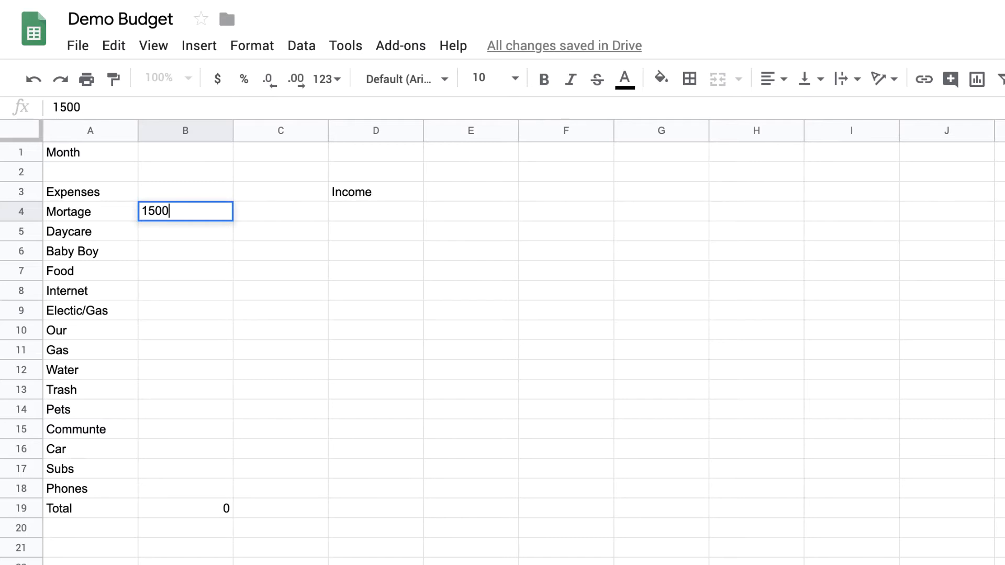
key("Return")
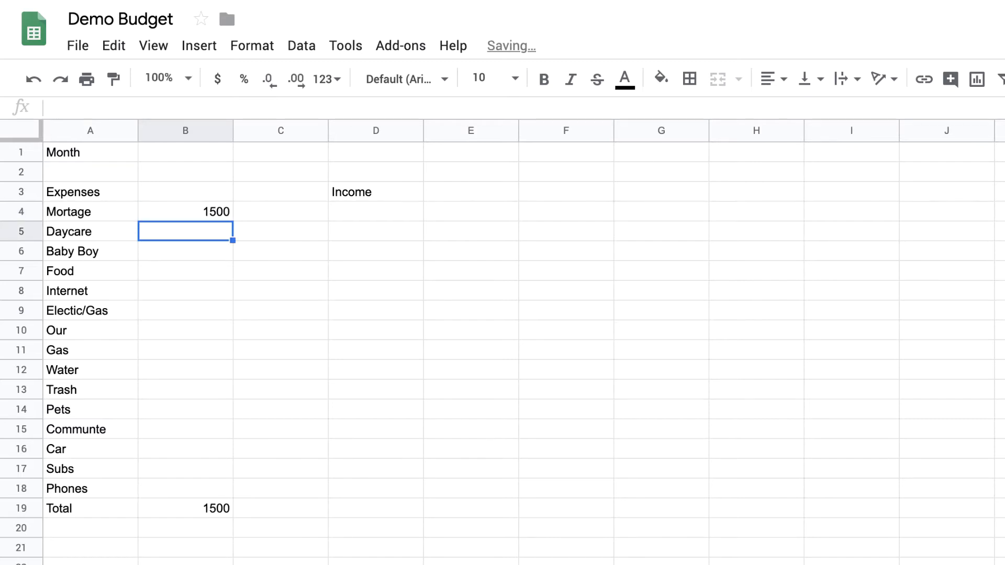
type("1500")
key("Return")
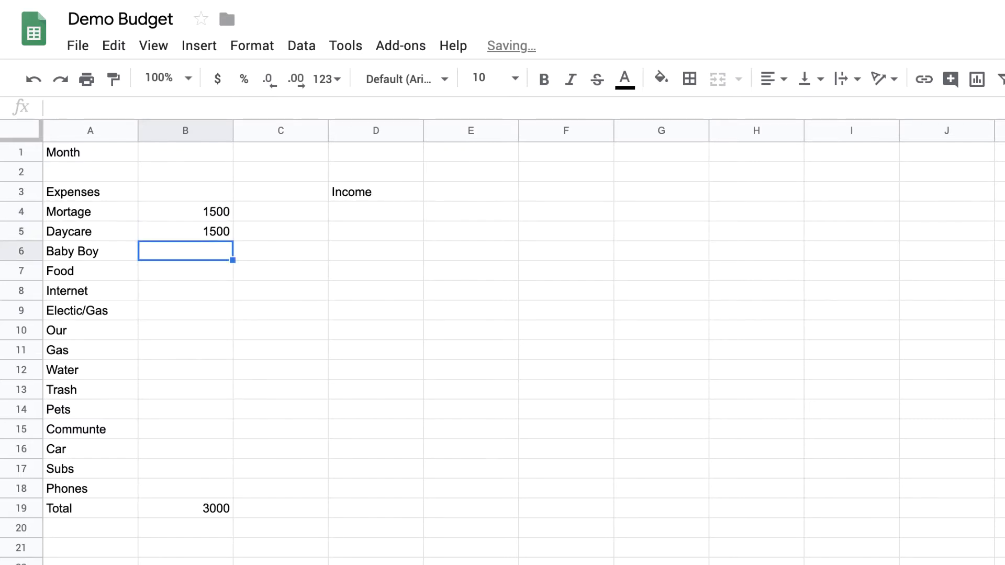
Clear the trial amounts for Mortage and Daycare from B4 and B5.
left_click(163, 211)
key("Delete")
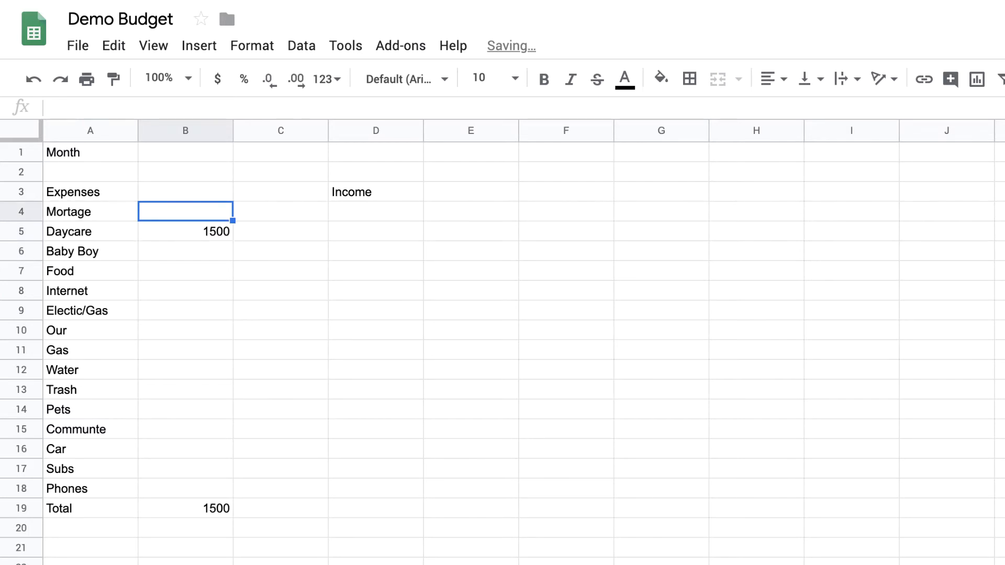
key("Down")
key("Delete")
Enter the two earners' first names under the Income heading in D4 and D5.
key("Right")
key("Right")
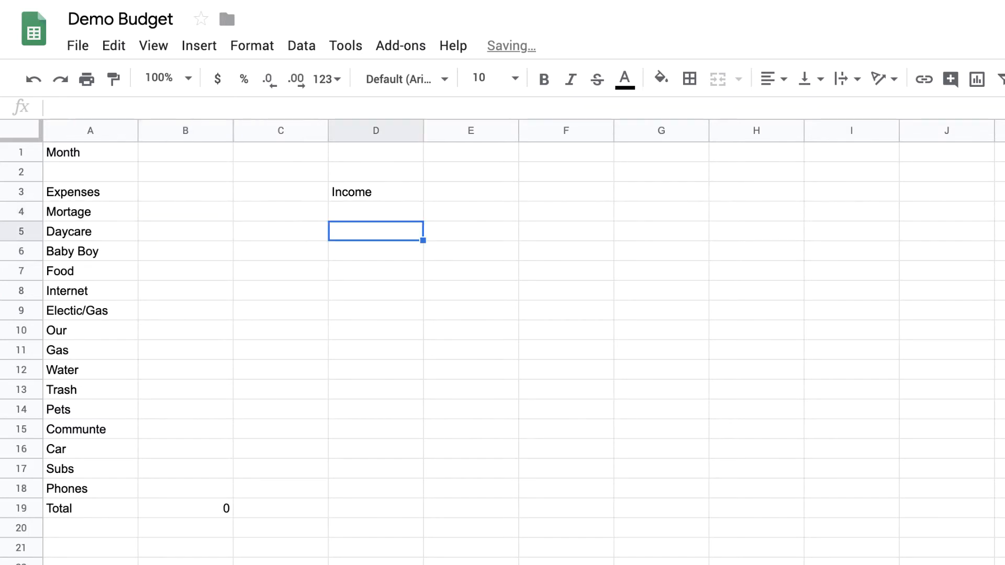
key("Up")
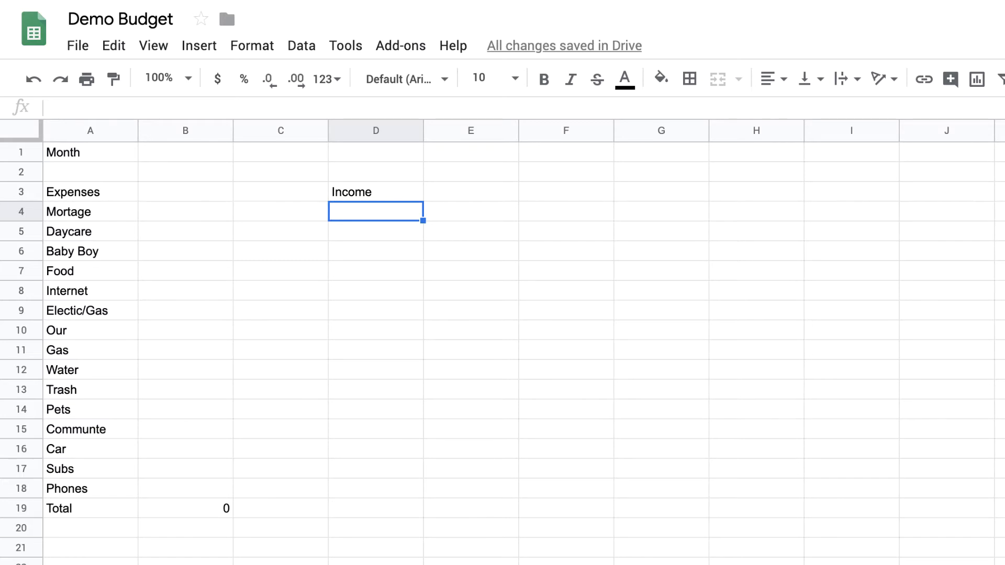
type("Danielle")
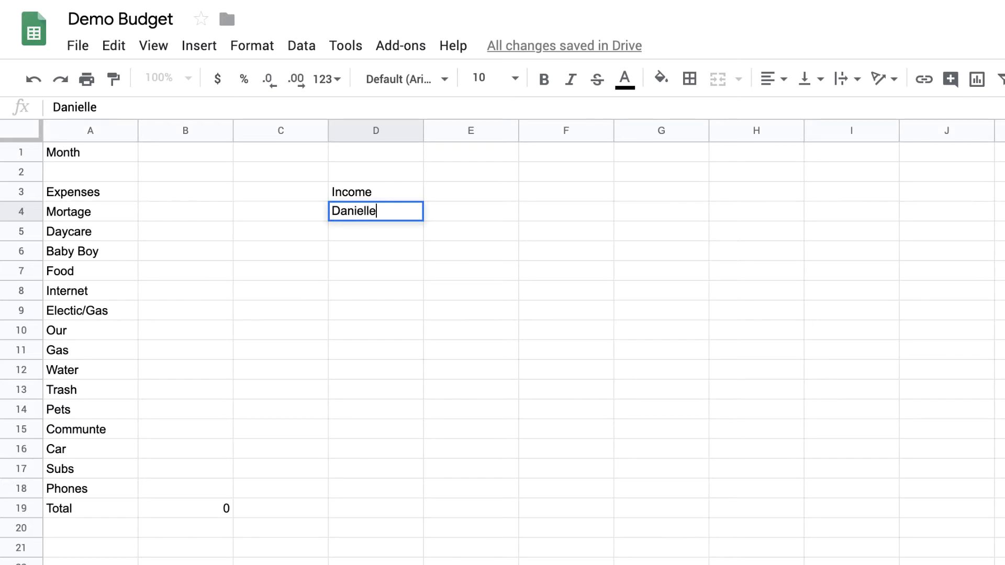
key("Return")
type("Nate")
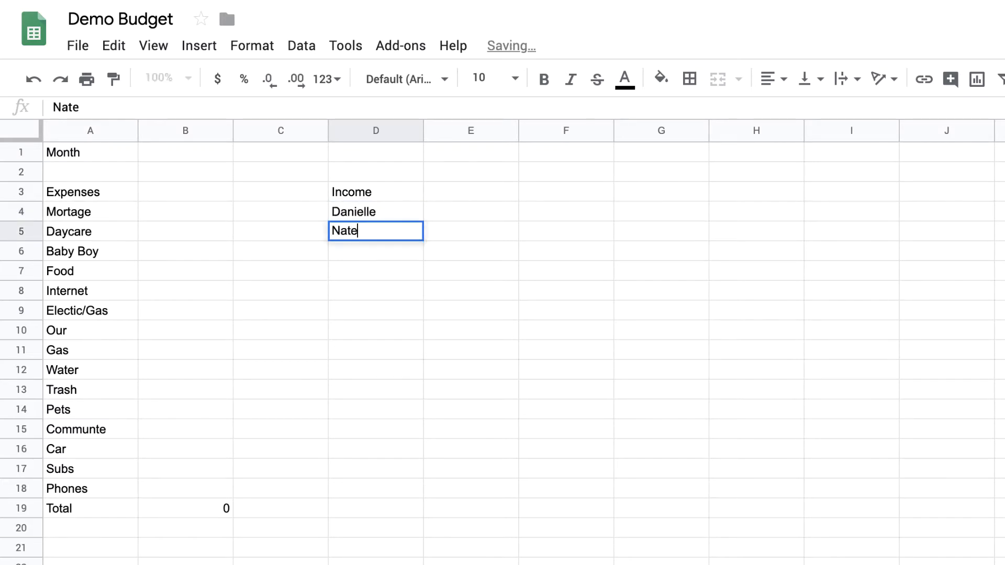
key("Return")
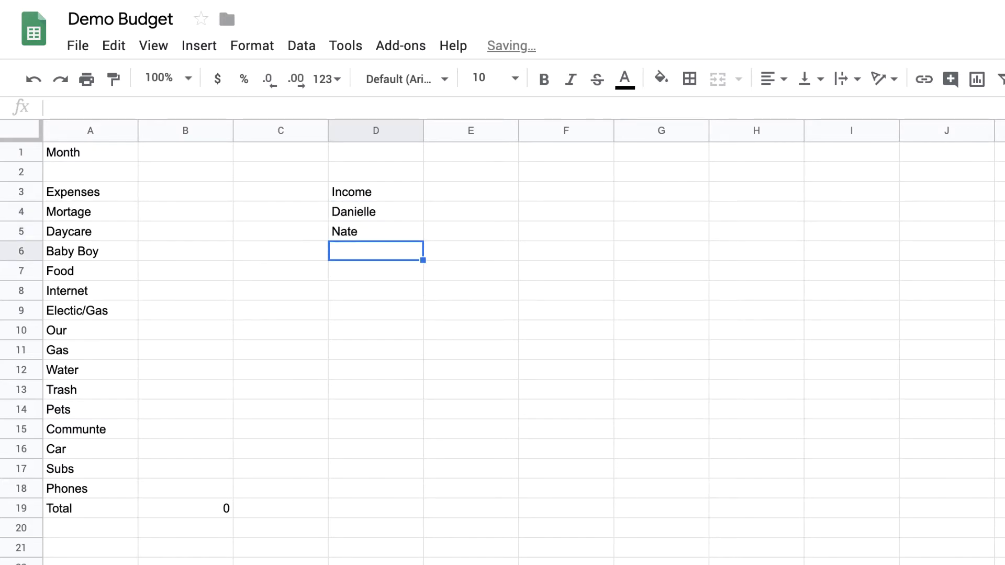
Calculate the income total in E6 with the formula =SUM(E4:E5).
key("Right")
type("=")
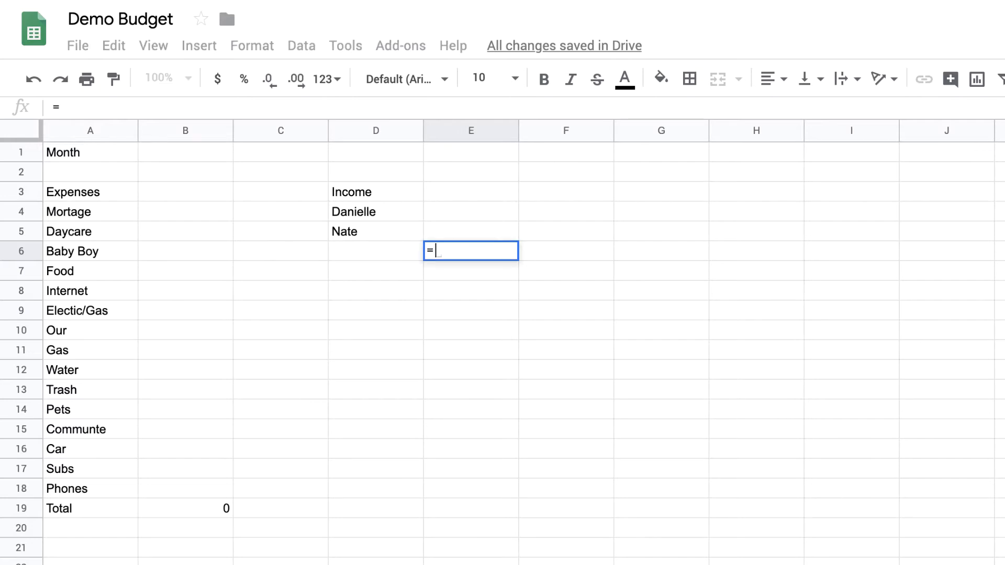
type("SUM(")
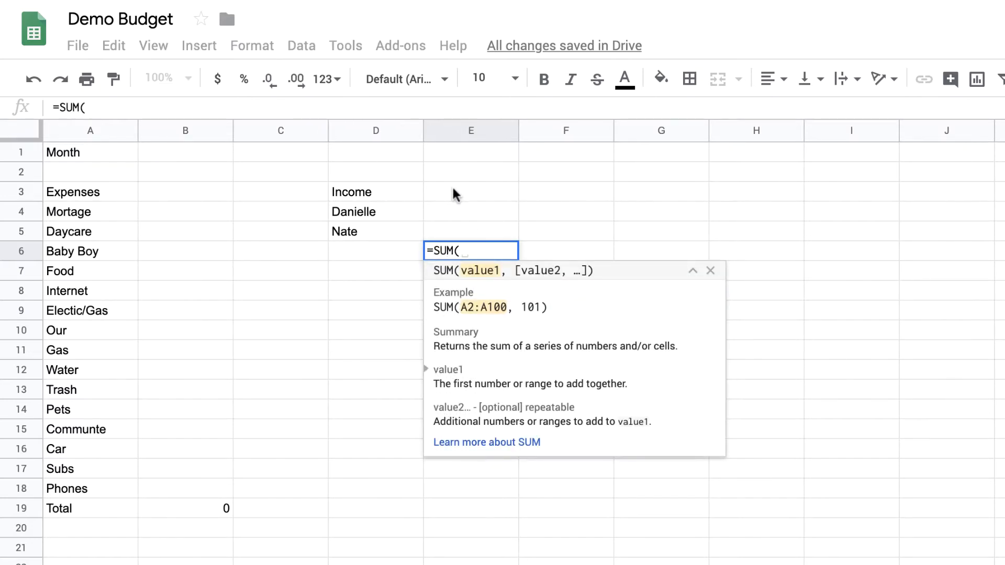
left_click_drag(444, 211, 447, 238)
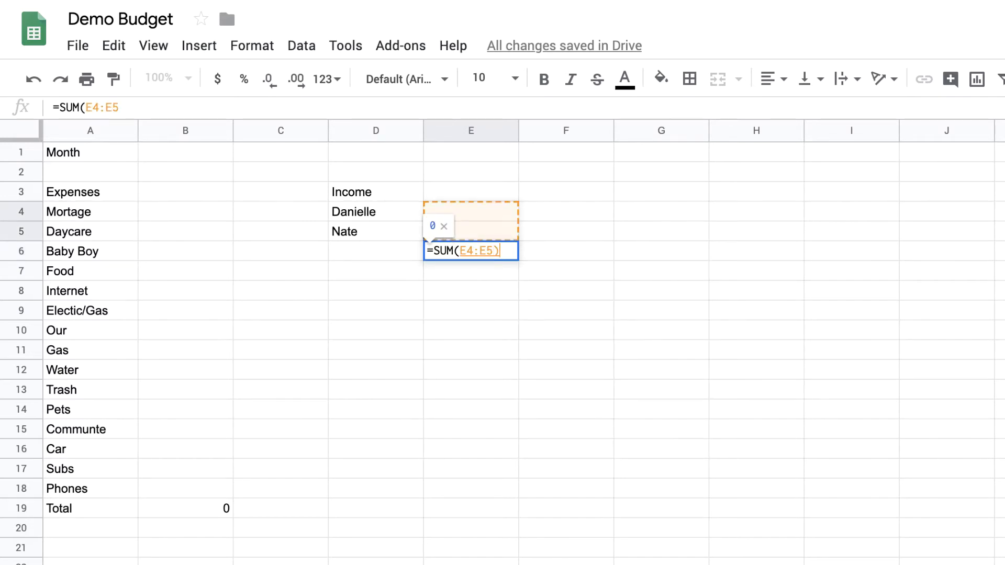
key("Return")
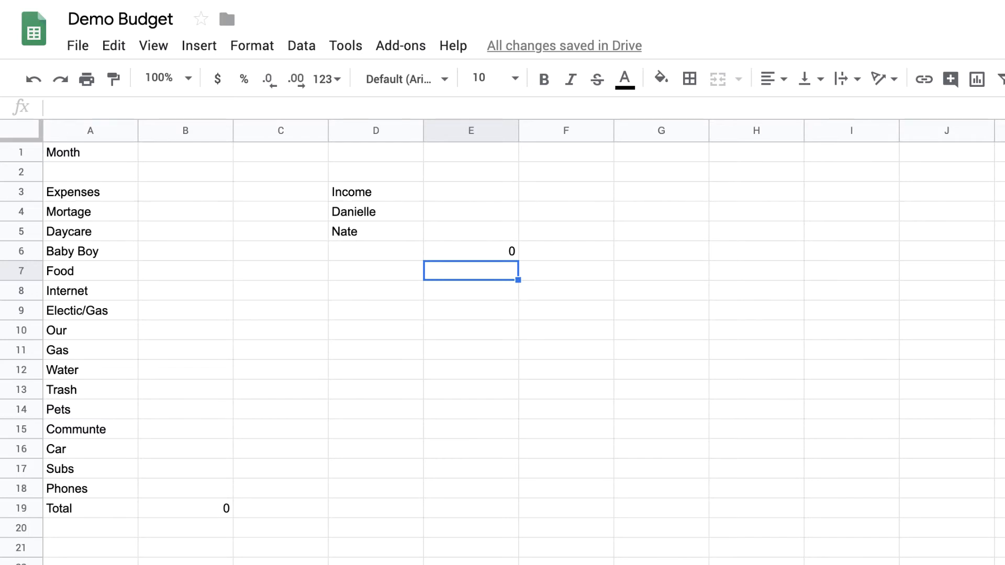
Label cell D8 Net, leaving one blank row below the income total.
key("Left")
key("Down")
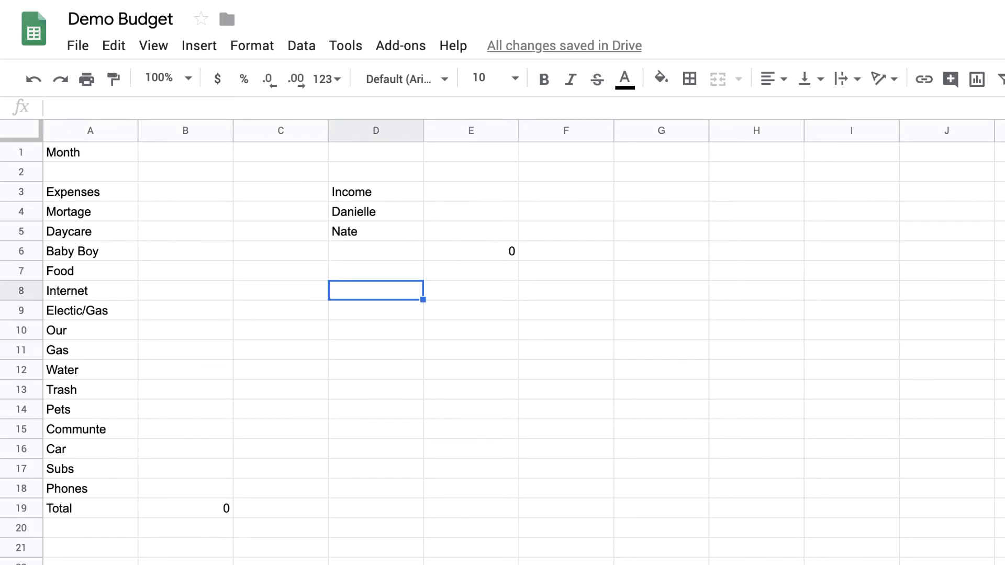
type("Net")
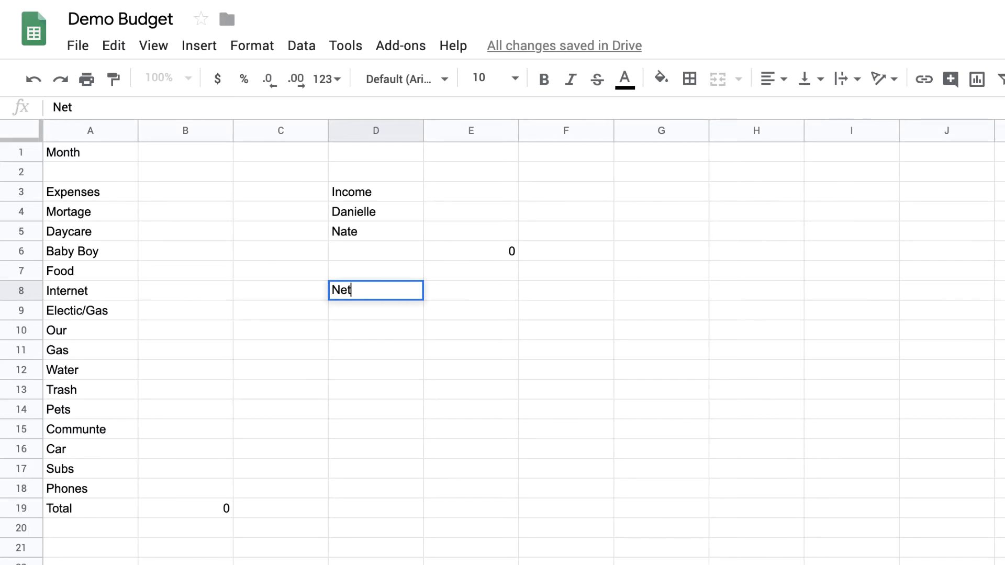
key("Return")
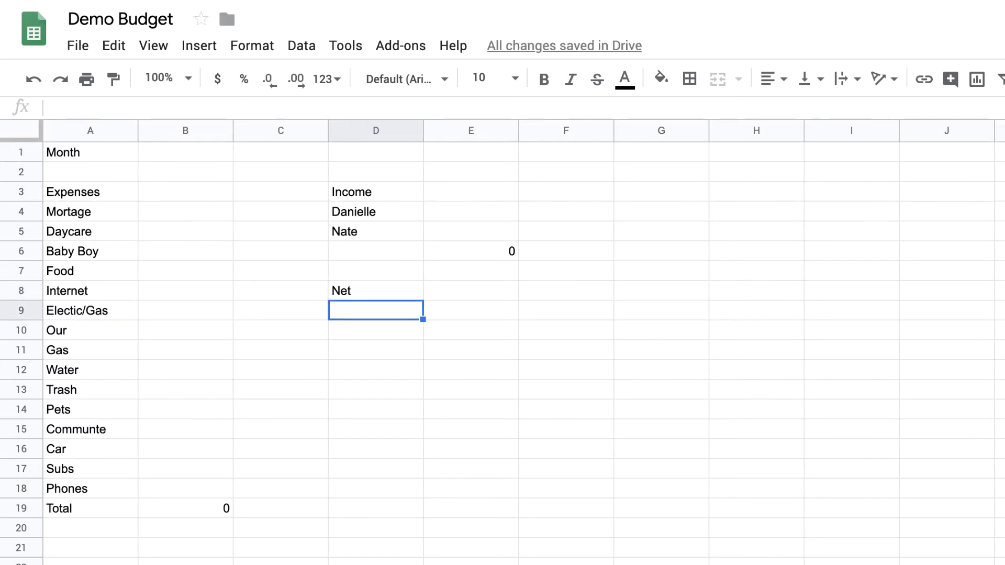
Calculate the net amount in E8 by subtracting the expense total from the income total with =E6-B19.
key("Right")
key("Up")
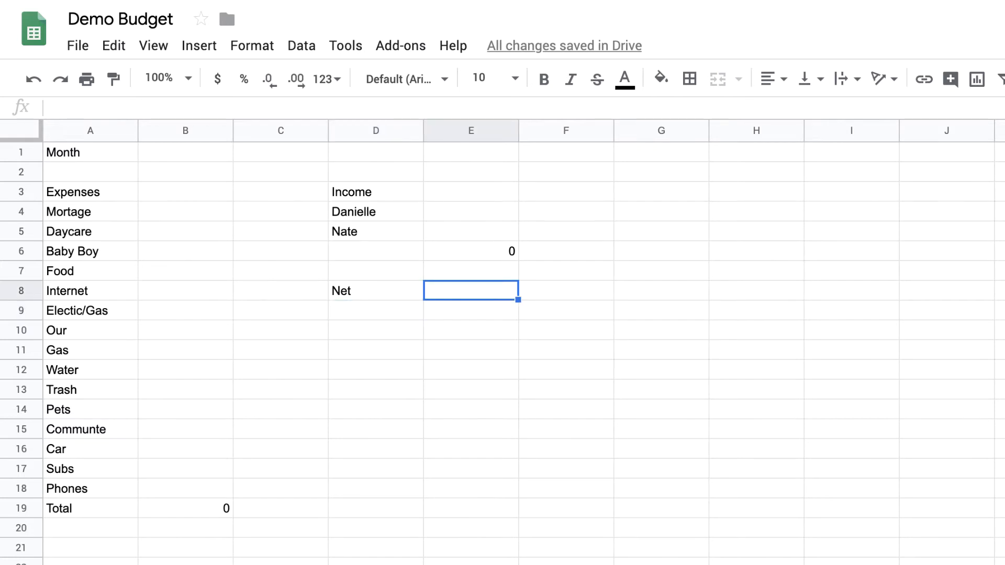
type("=")
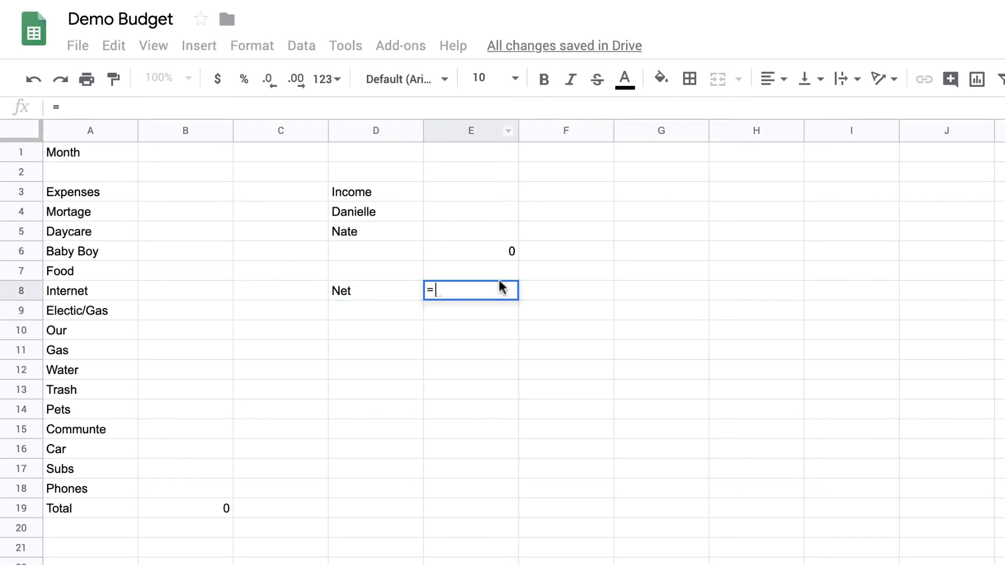
left_click(498, 253)
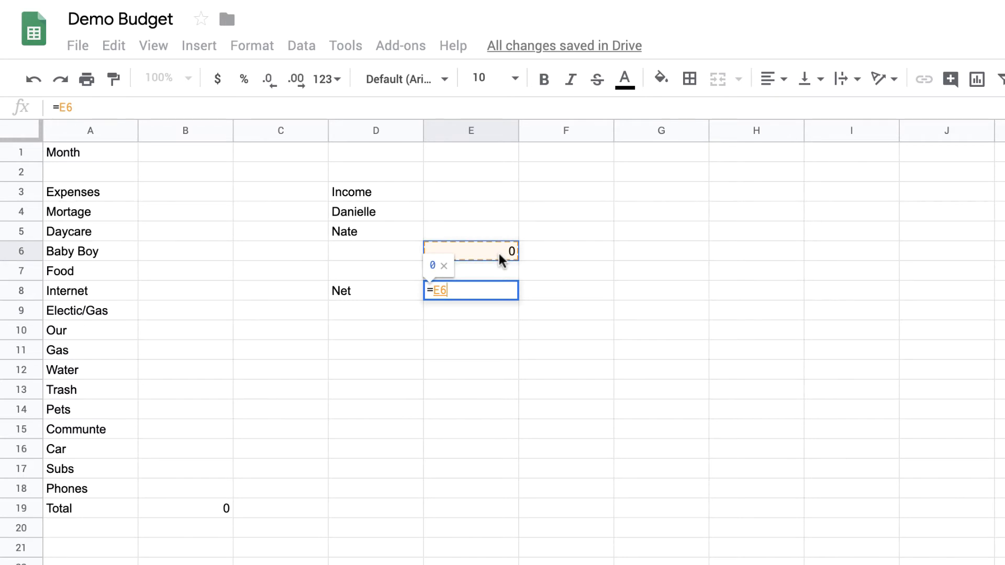
type("-")
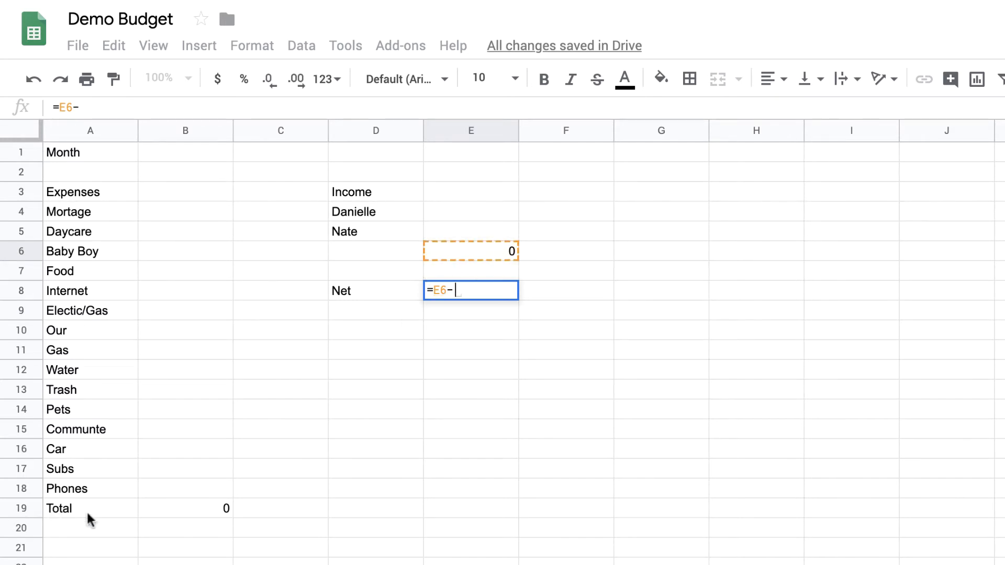
left_click(224, 509)
key("Return")
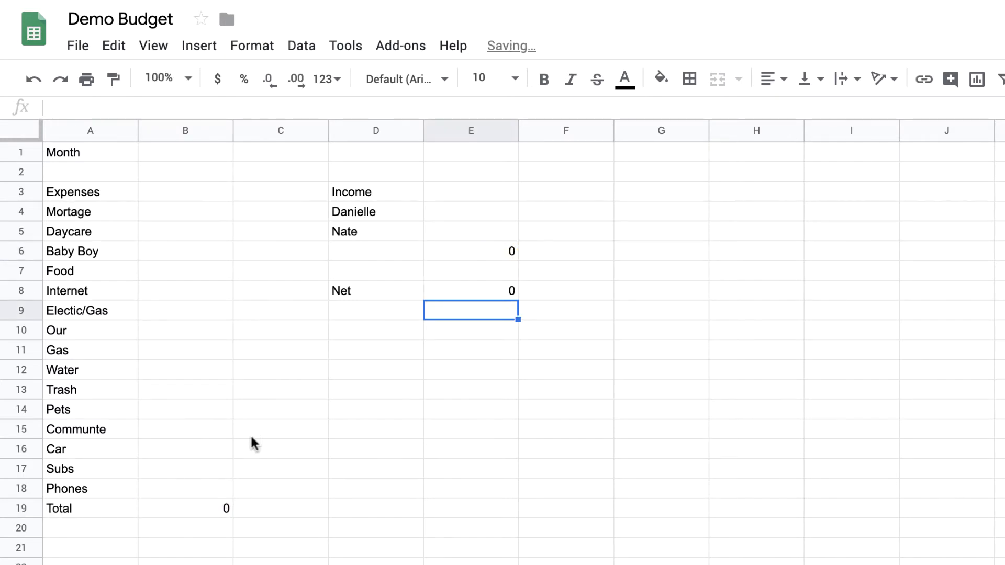
Label the income sum row Total in cell D6.
left_click(398, 261)
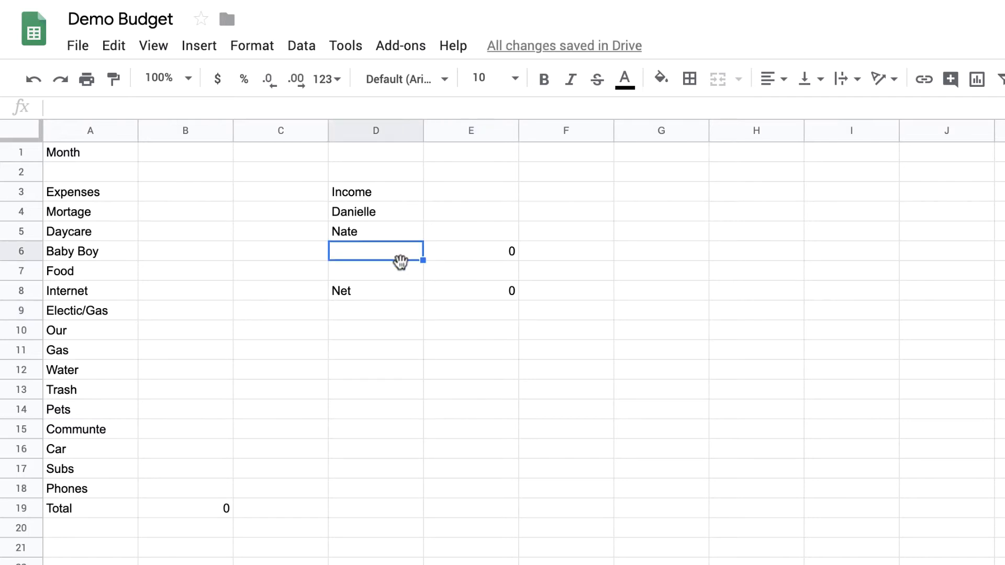
type("Total")
key("Return")
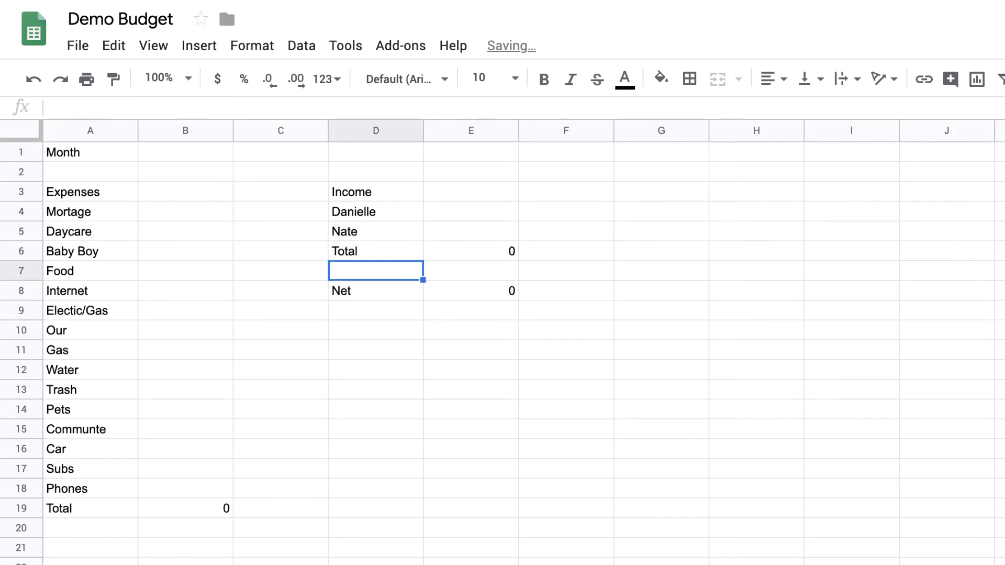
List the savings categories D Roth, N Roth and College below Net in cells D9 to D11.
key("Down")
key("Down")
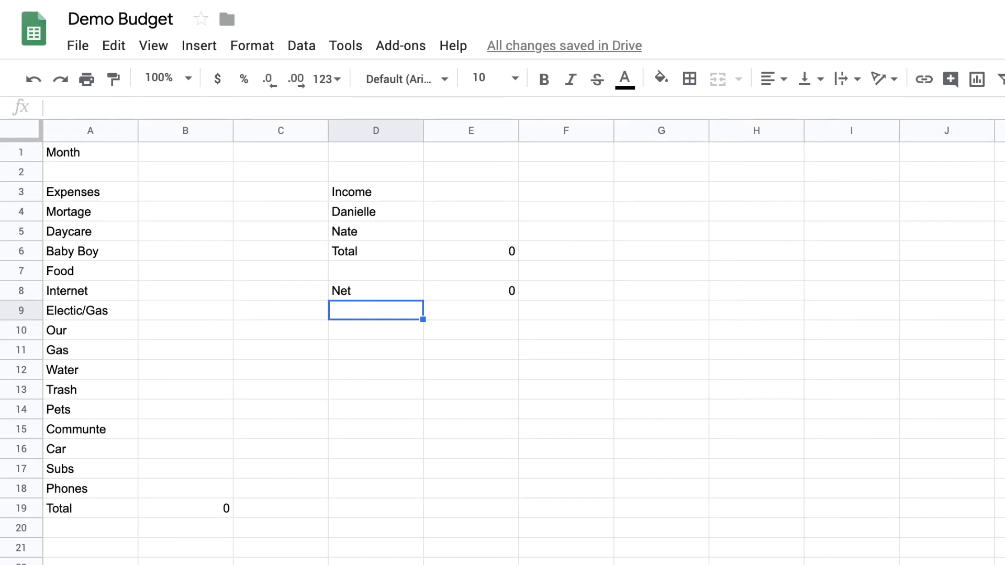
type("D Roth")
key("Return")
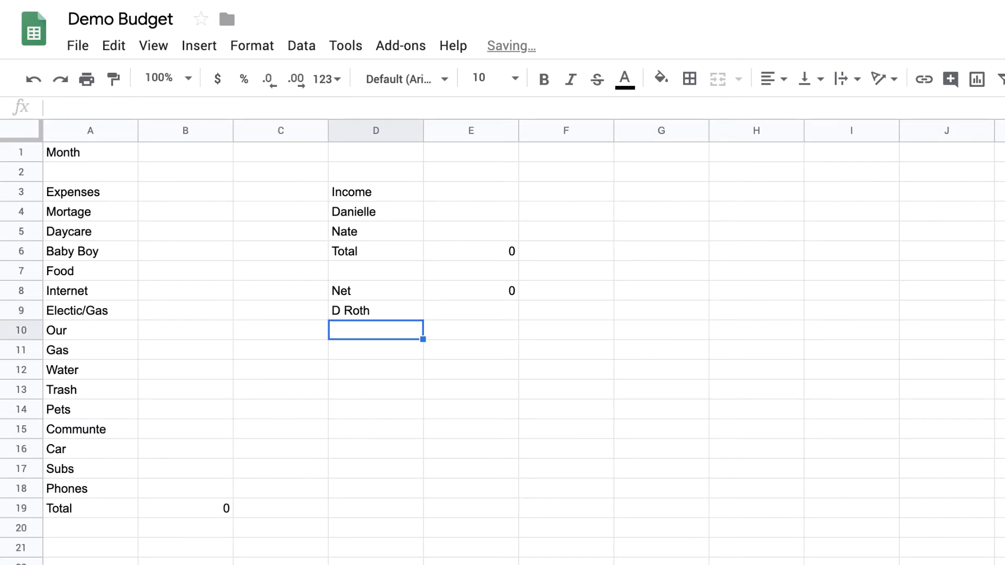
type("N Roth")
key("Return")
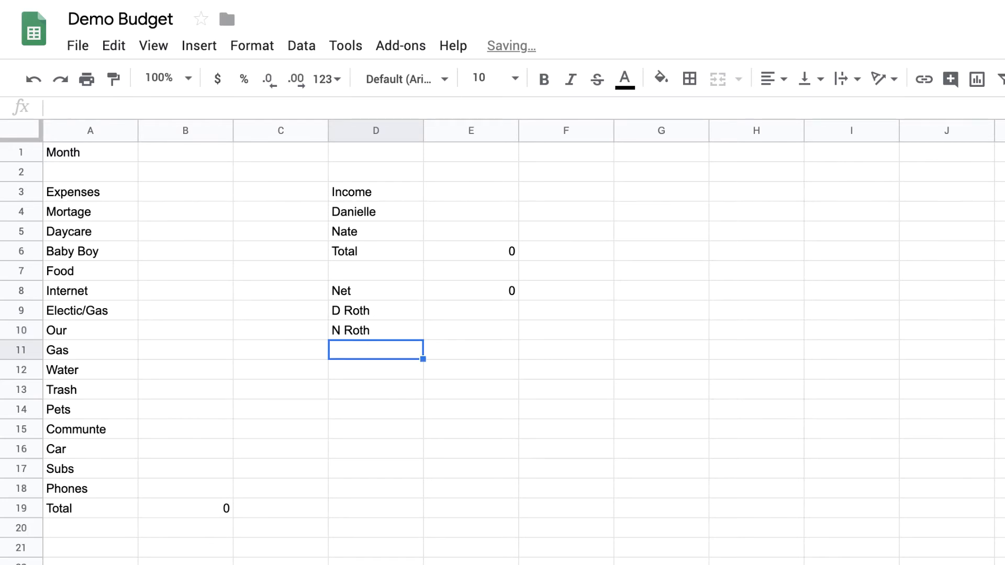
type("College")
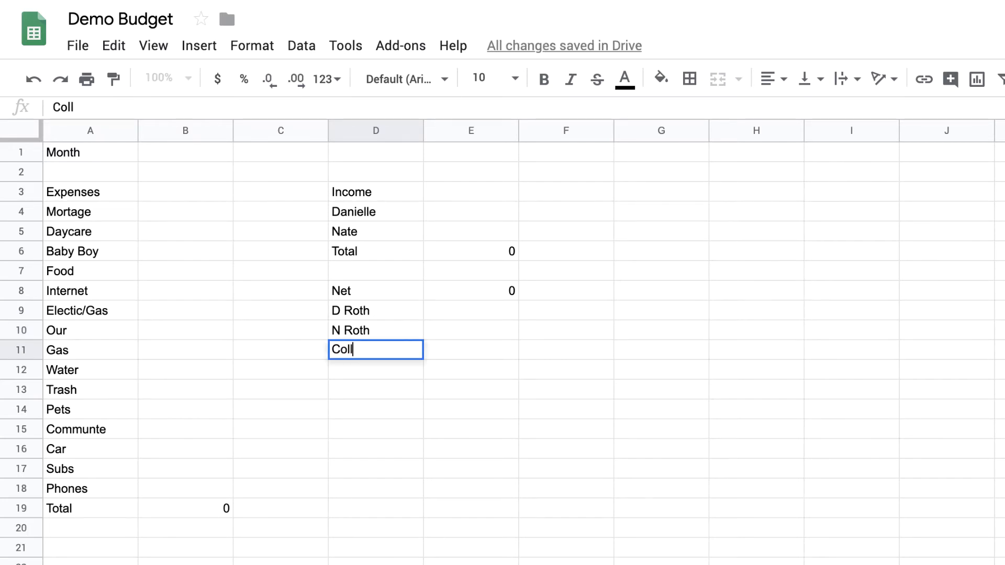
key("Return")
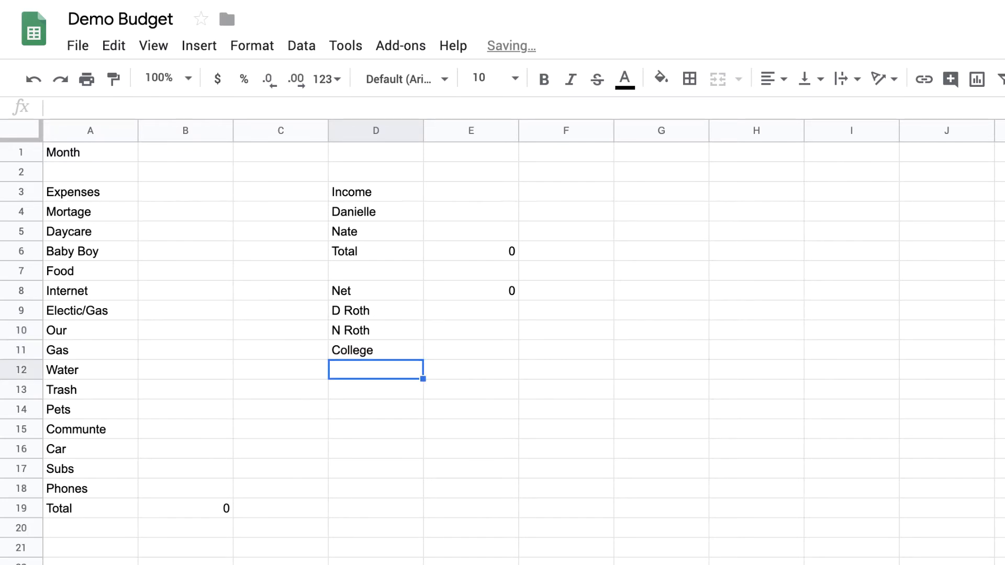
Add Donation as a savings category below College in cell D12.
type("Donation")
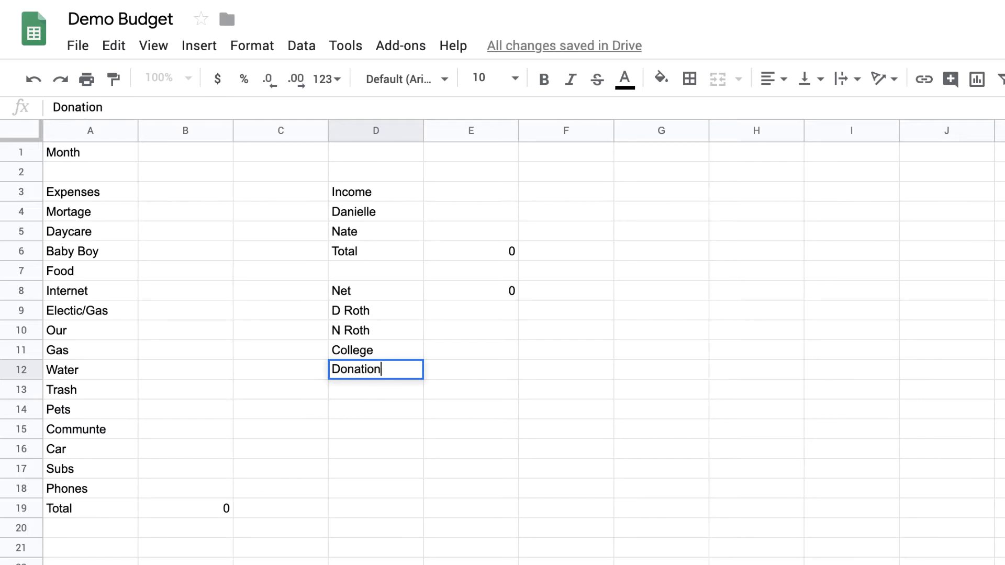
key("Return")
Sum the savings category amounts in cell E13 with =SUM(E9:E12).
key("Right")
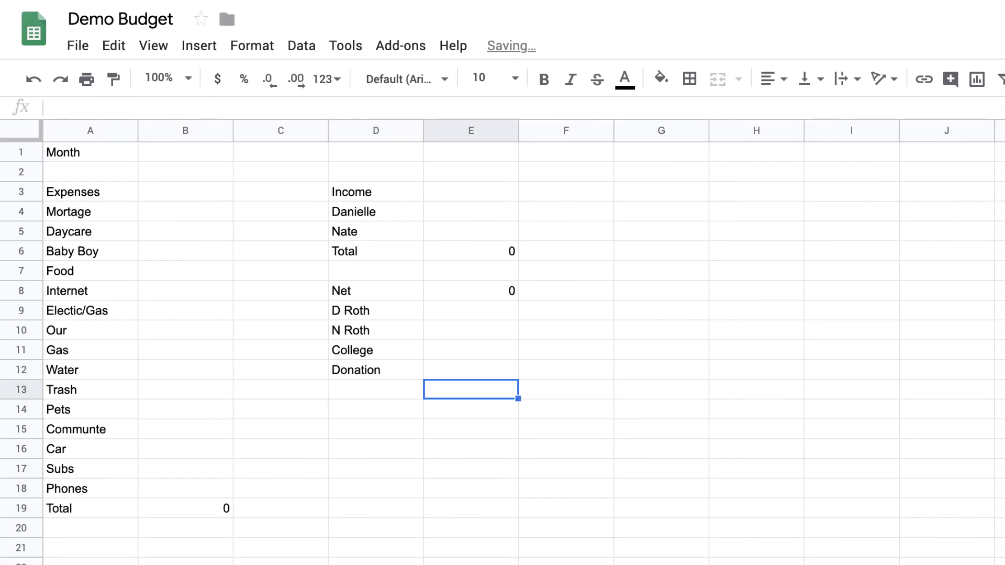
type("=")
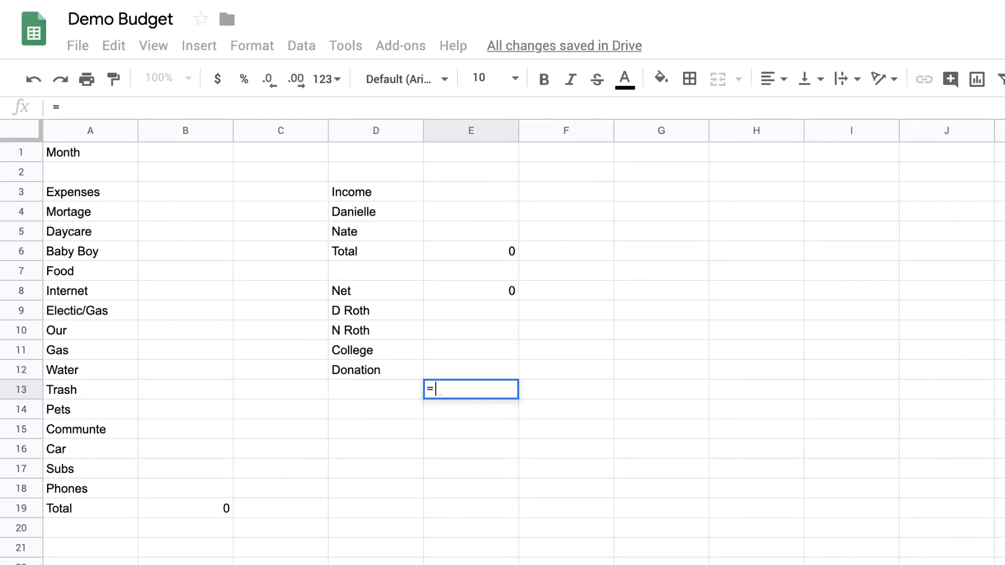
type("SUM(")
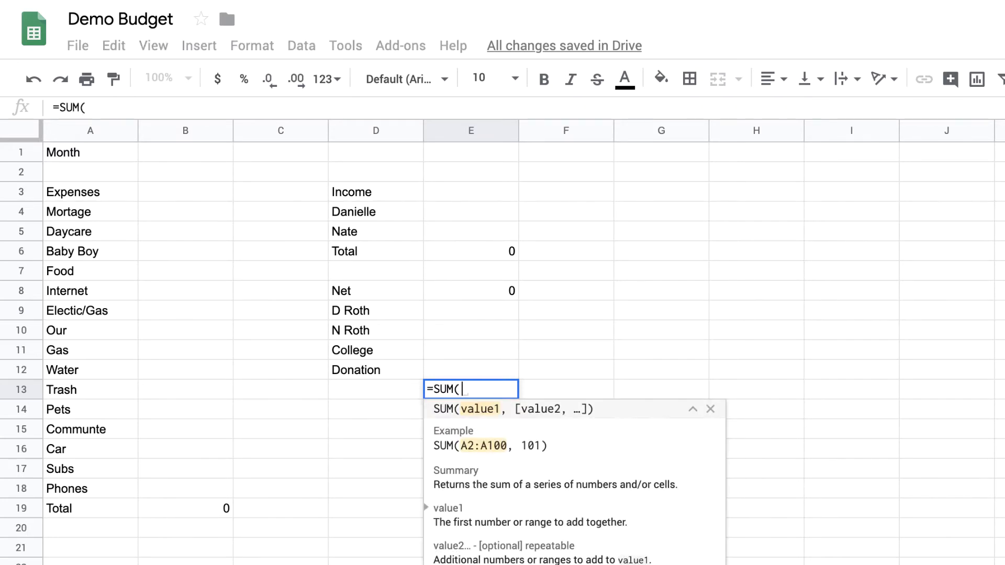
left_click_drag(475, 303, 470, 368)
type(")")
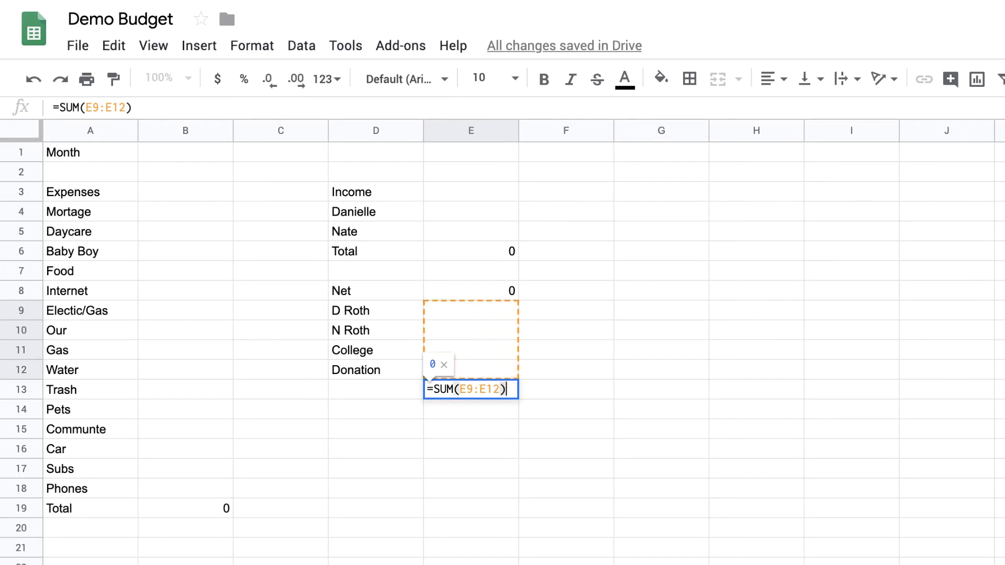
key("Return")
Label the row below Donation as Total in cell D13.
key("Up")
key("Up")
key("Up")
key("Up")
key("Up")
key("Down")
key("Down")
key("Down")
key("Down")
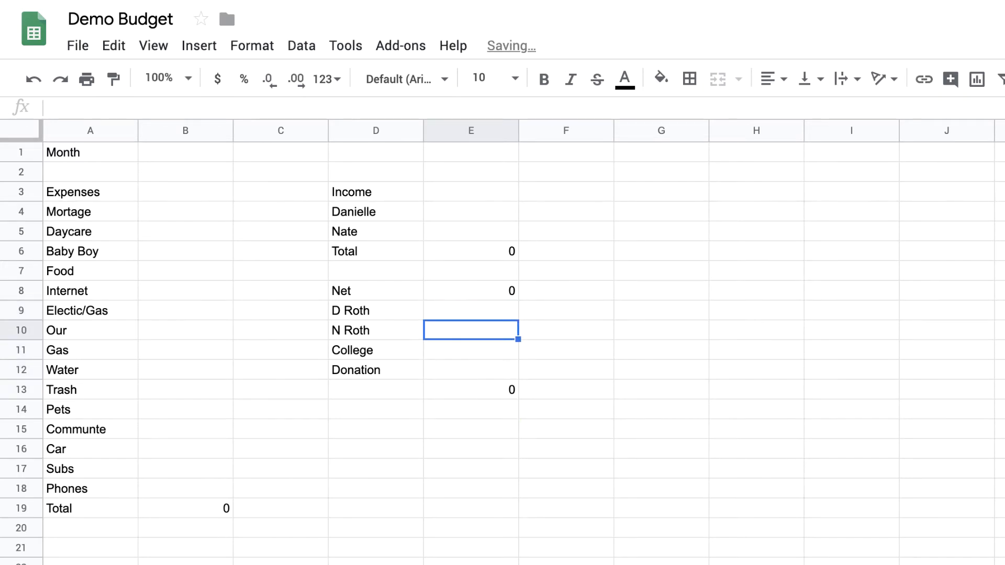
key("Left")
key("Left")
key("Right")
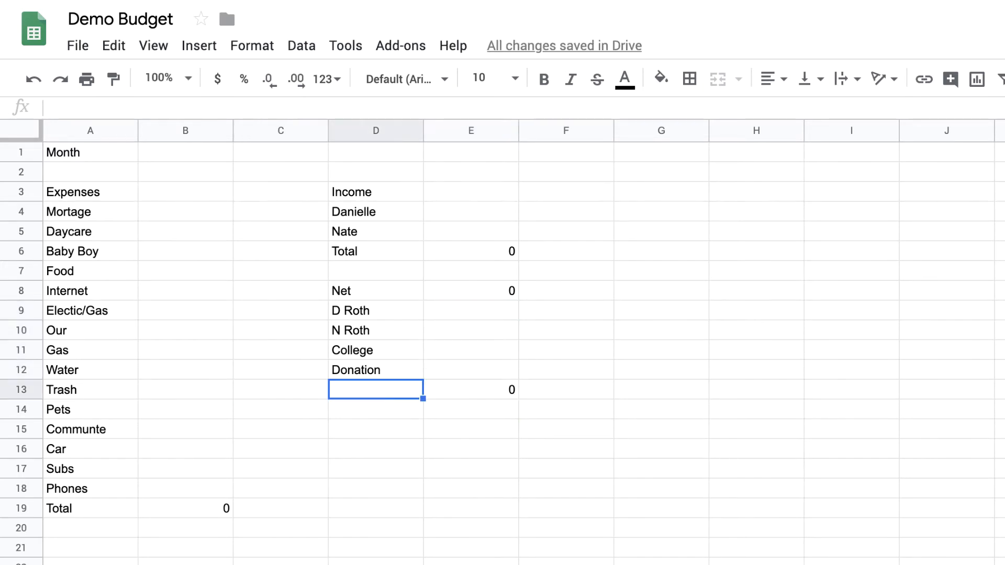
type("Total")
key("Return")
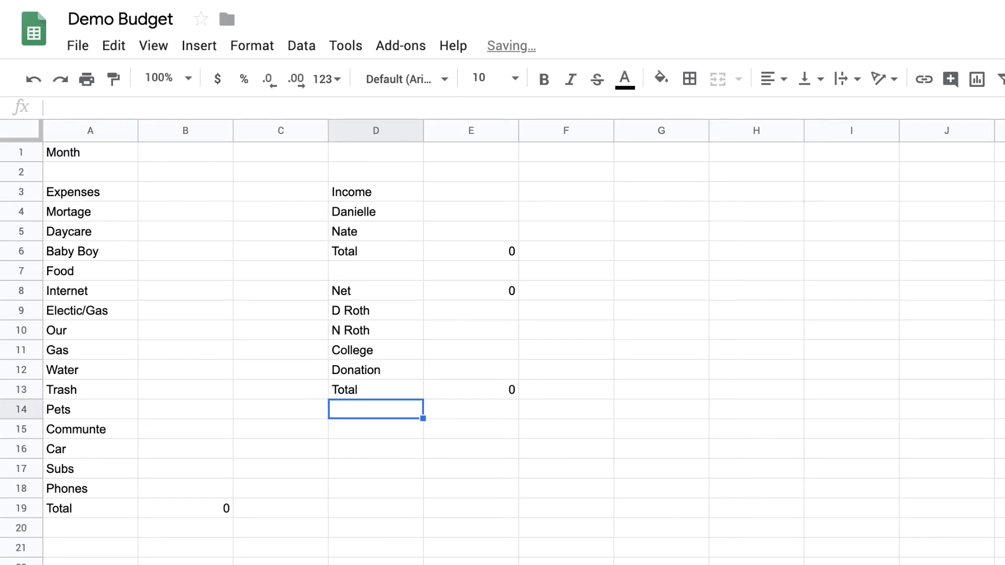
Replace the formula in E13 with =E8-E9-E10-E11-E12 to subtract every savings category from the net amount.
key("Right")
key("Up")
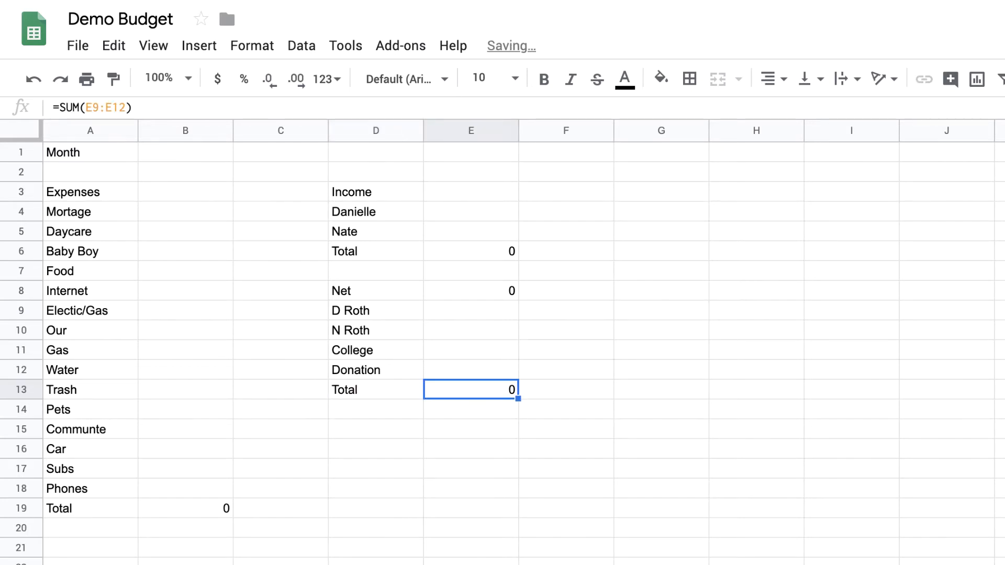
type("=")
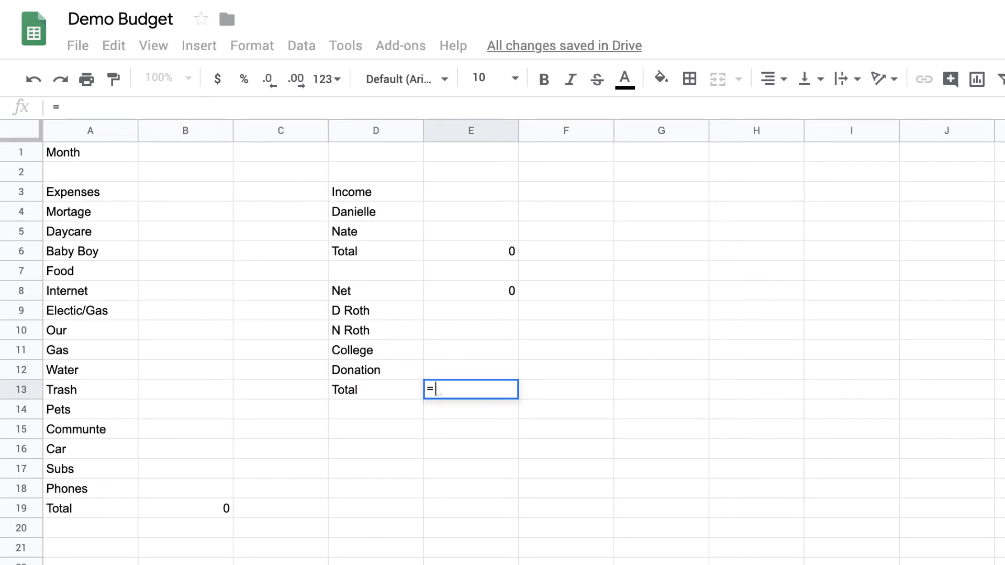
left_click(496, 277)
left_click(498, 291)
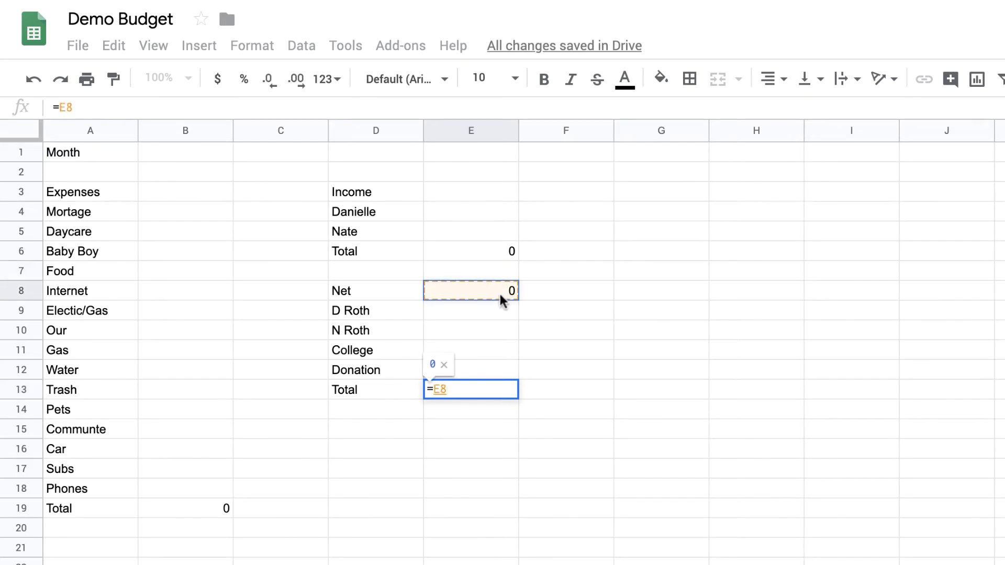
type("-")
left_click(496, 309)
type("-")
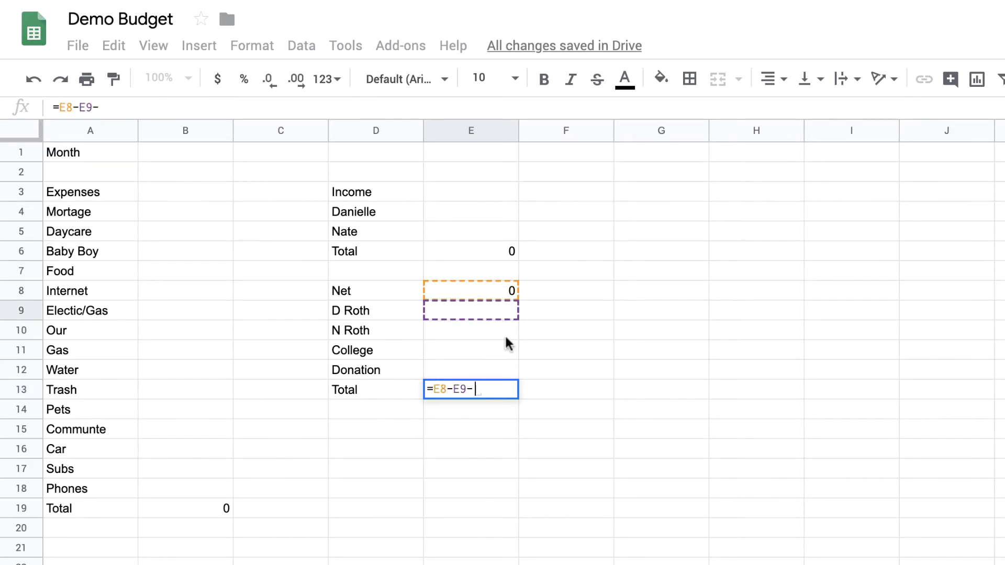
left_click(503, 328)
type("-")
left_click(504, 348)
type("-")
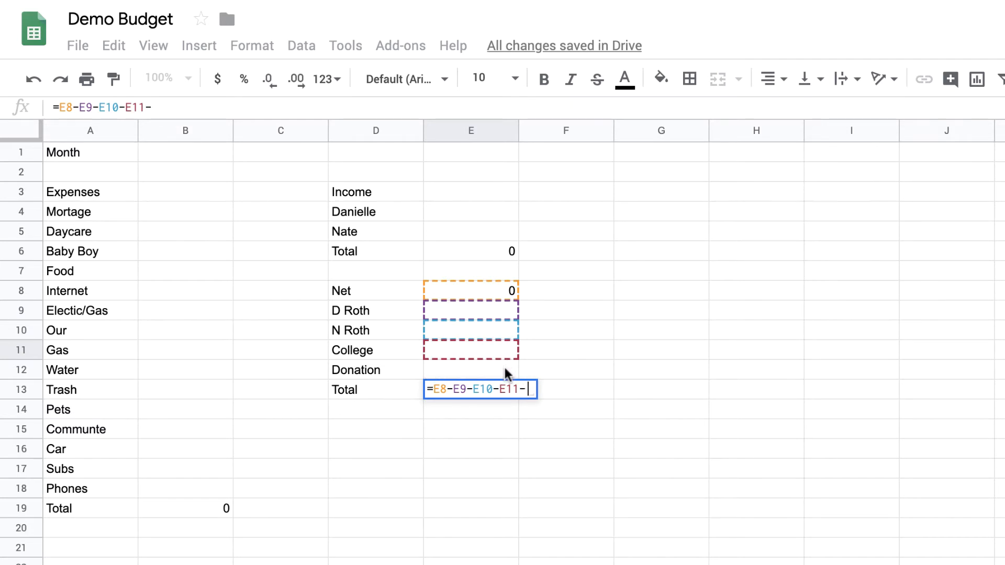
left_click(503, 373)
key("Return")
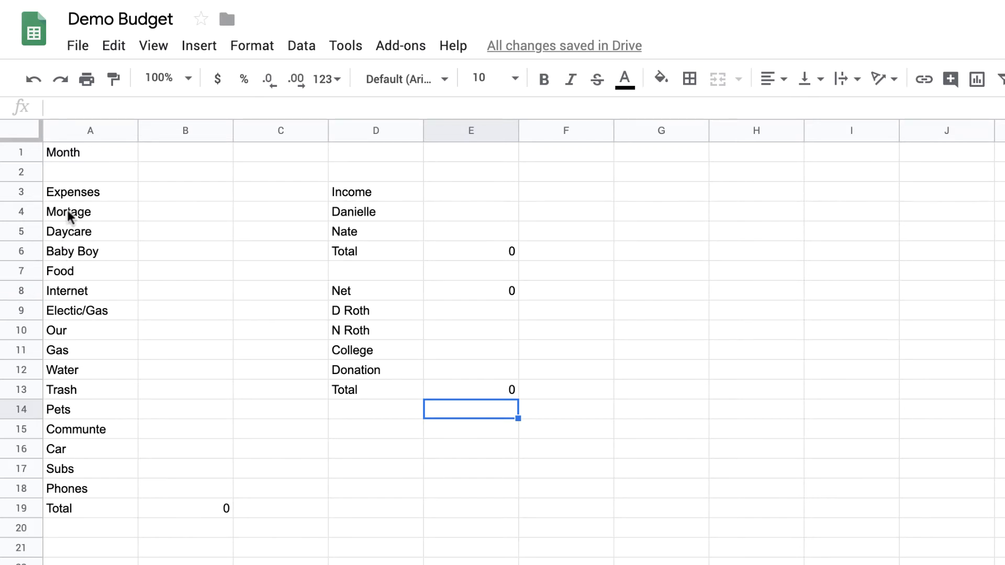
Make the Month, Expenses and Income headings in A1, A3 and D3 bold.
left_click(73, 153)
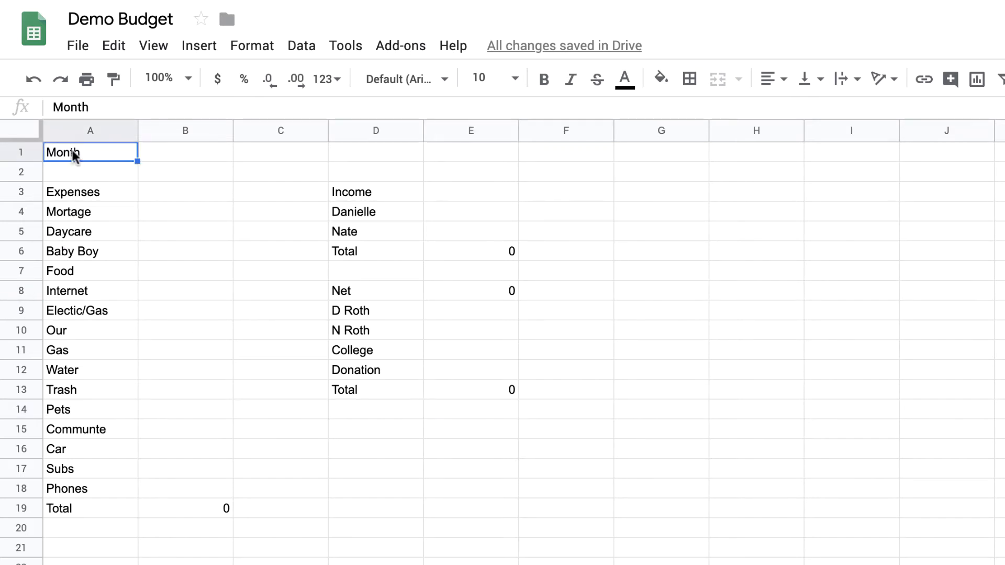
left_click(544, 79)
left_click(81, 194)
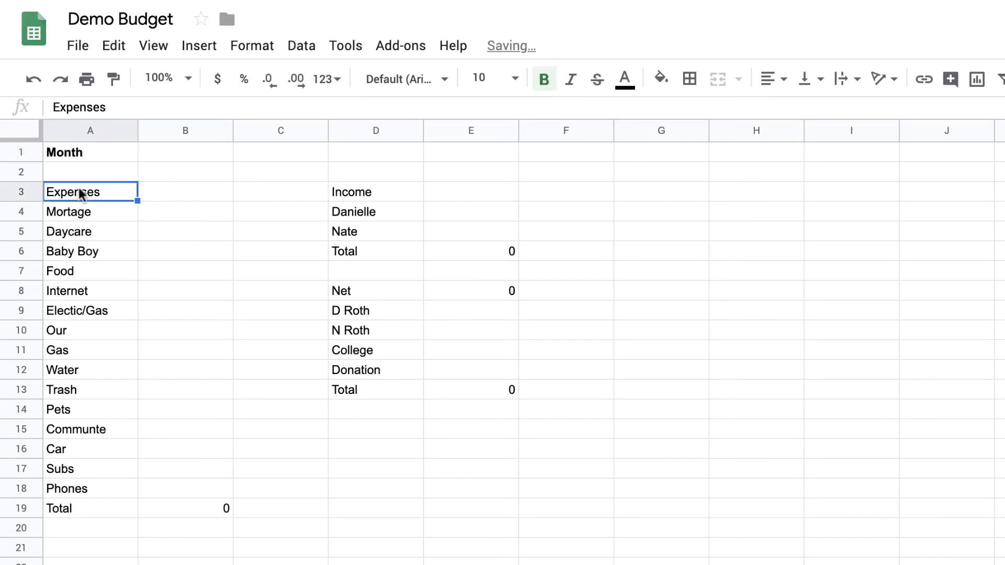
left_click(544, 79)
left_click(371, 193)
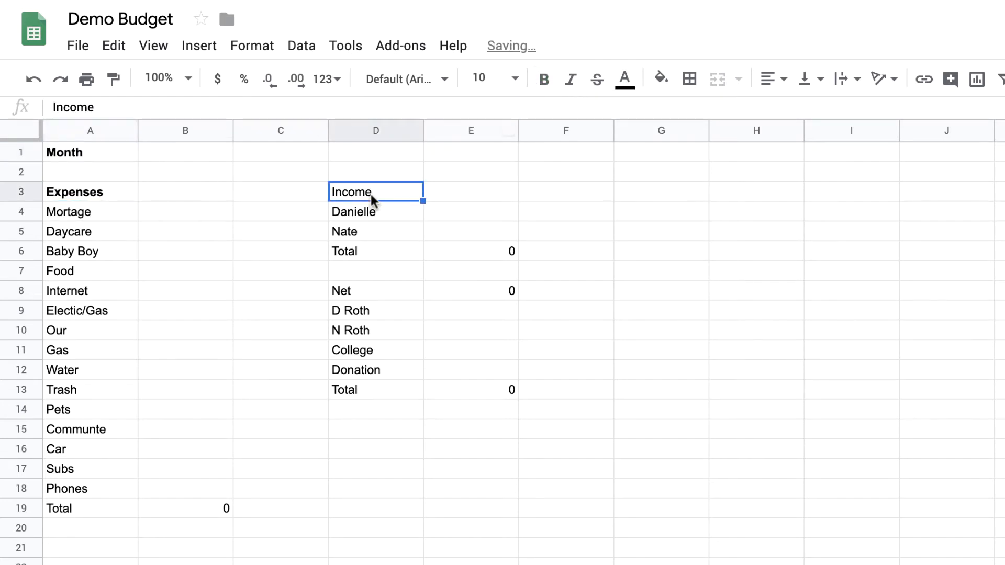
left_click(542, 80)
Make the three Total labels in A19, D6 and D13 bold.
left_click(46, 509)
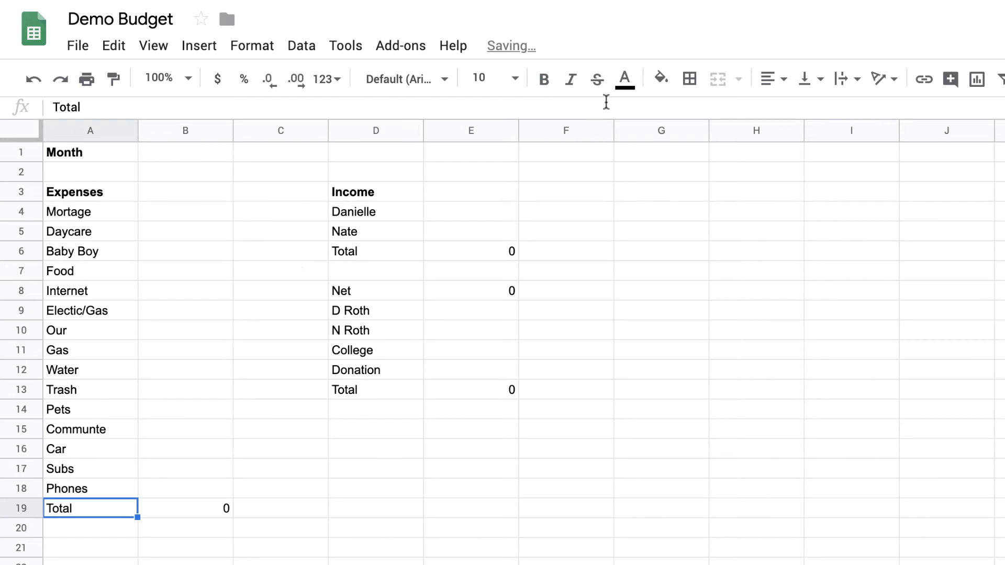
left_click(544, 79)
left_click(355, 252)
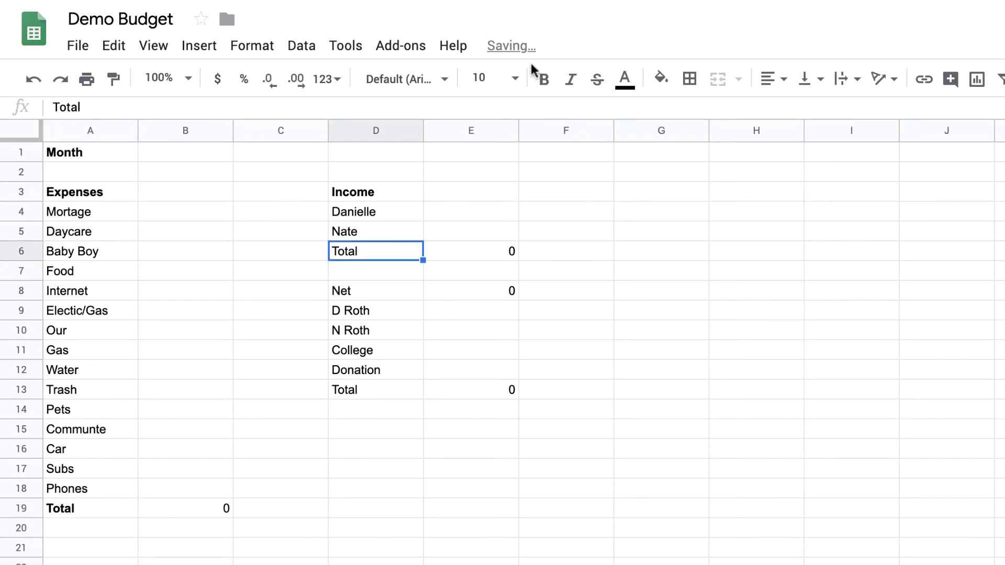
left_click(543, 79)
left_click(347, 399)
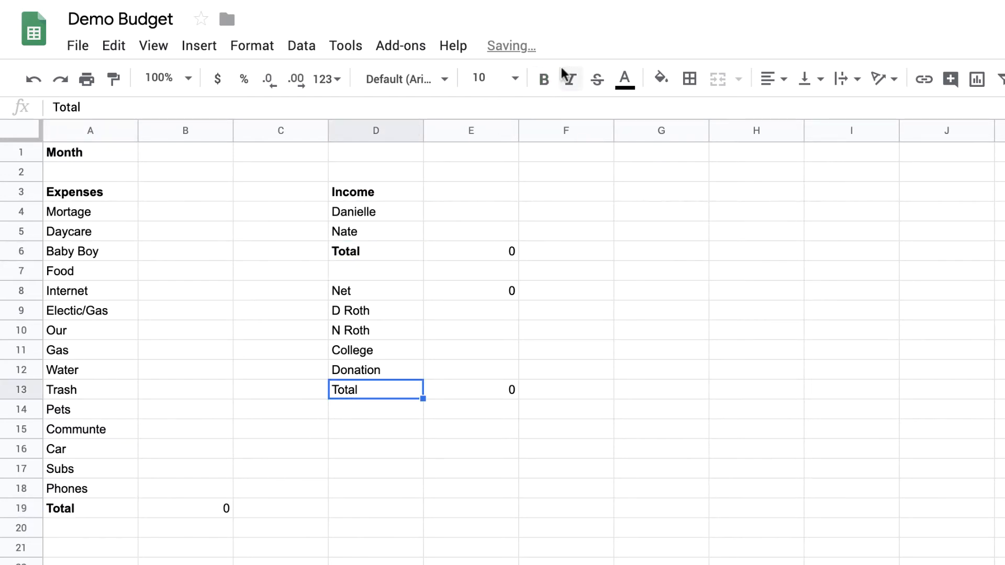
left_click(544, 79)
left_click(720, 398)
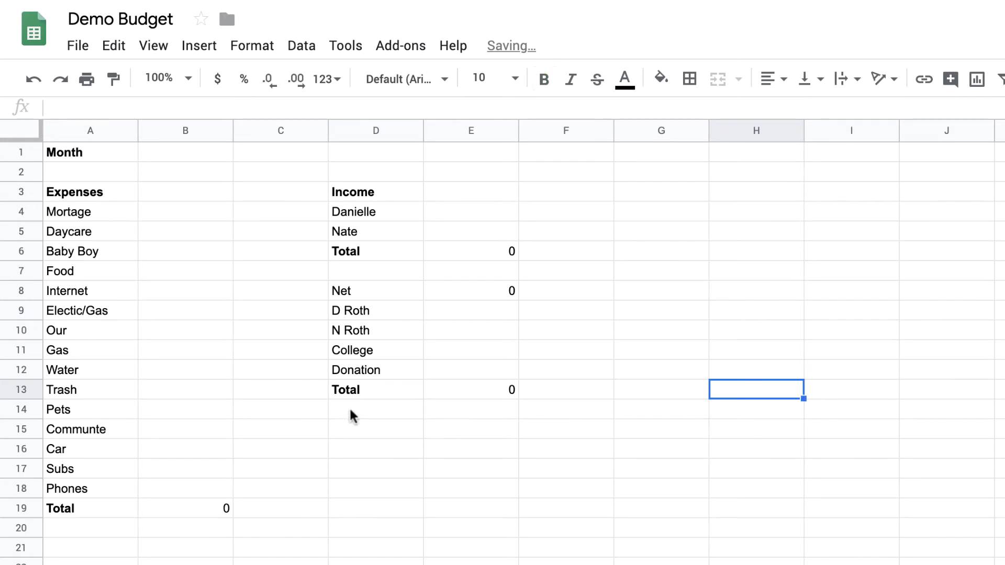
Add a double-line top border to the savings total row, cells D13:E13.
left_click_drag(372, 390, 497, 401)
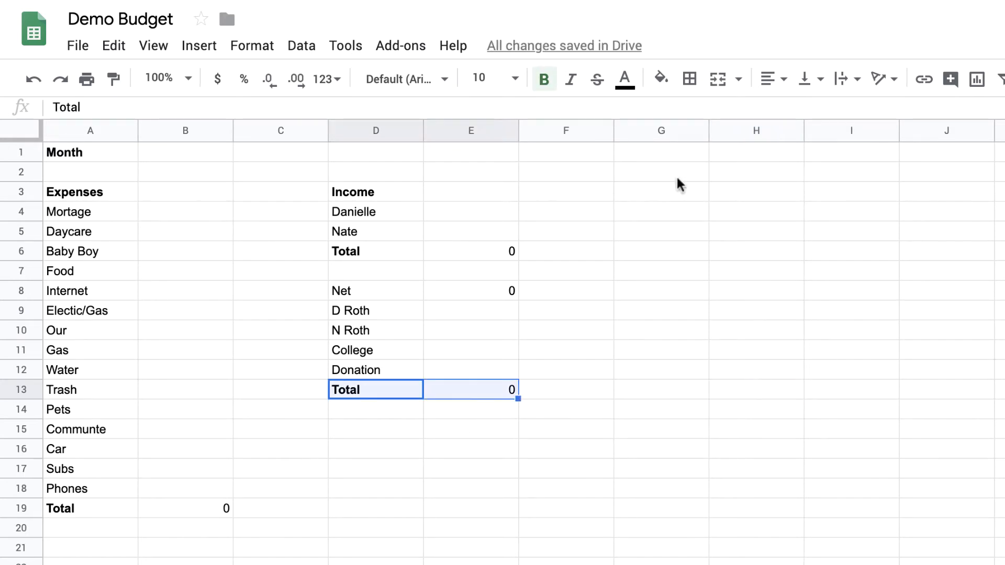
left_click(689, 79)
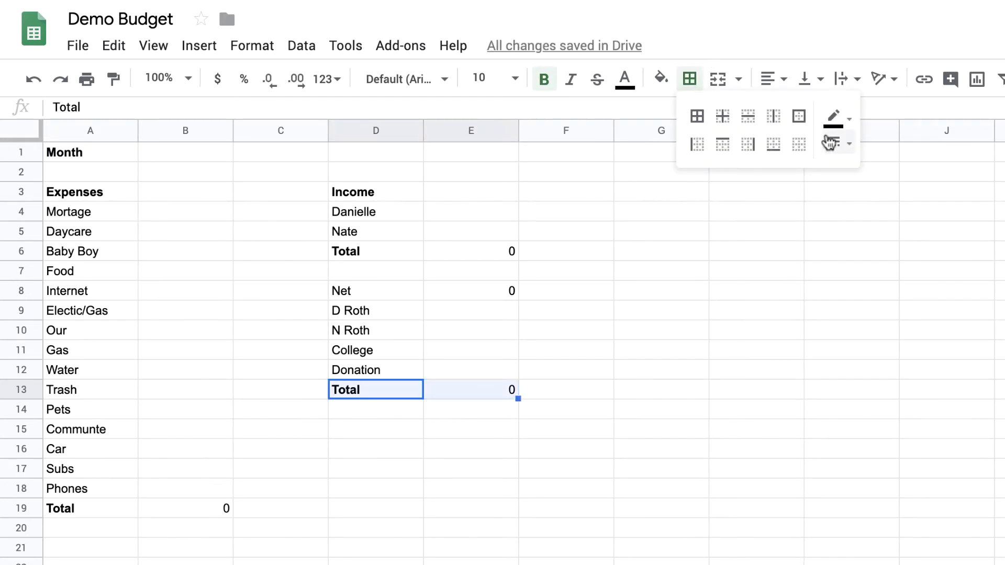
left_click(848, 141)
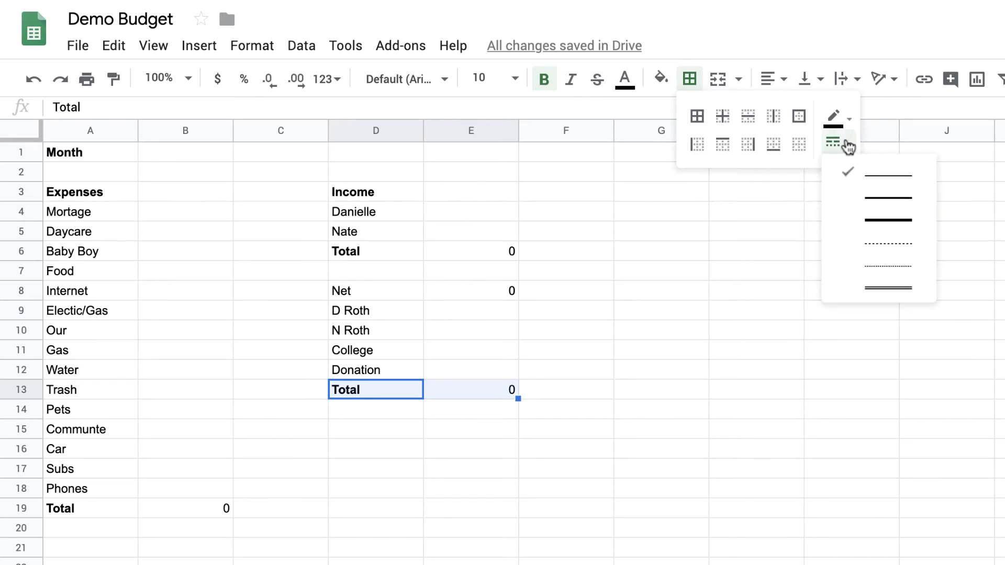
left_click(877, 281)
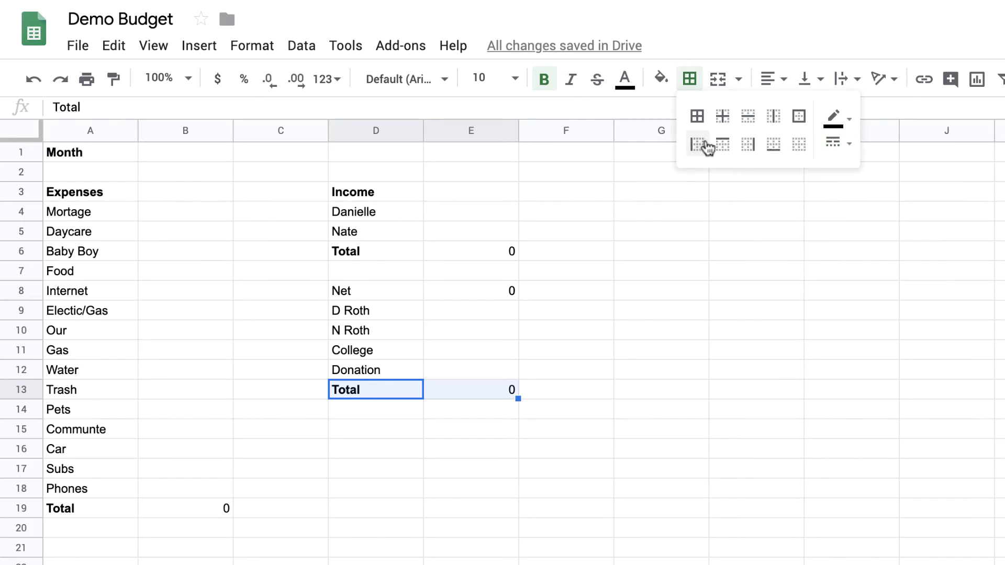
left_click(721, 146)
Add a double-line top border to the income total row, cells D6:E6.
left_click_drag(371, 251, 493, 251)
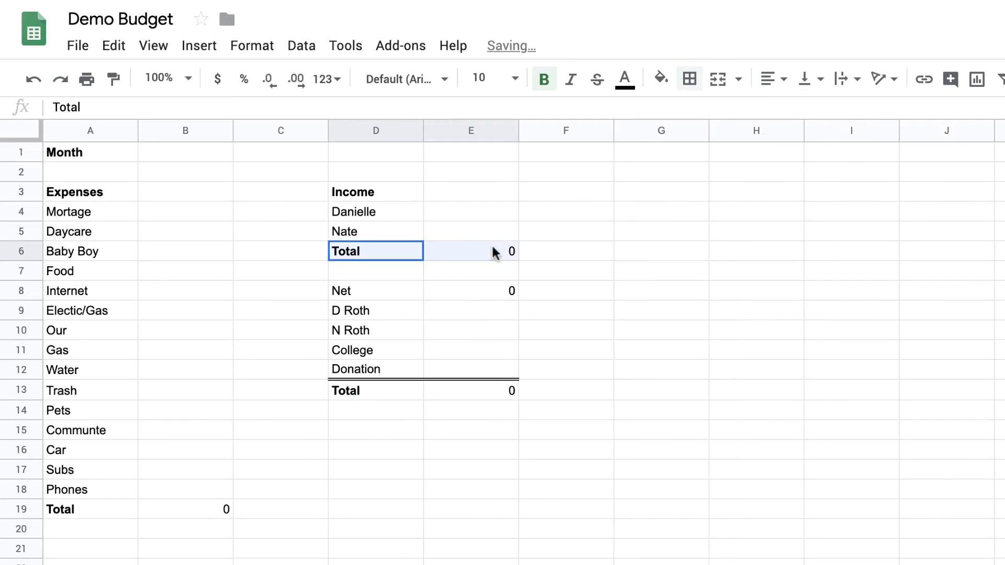
left_click(689, 80)
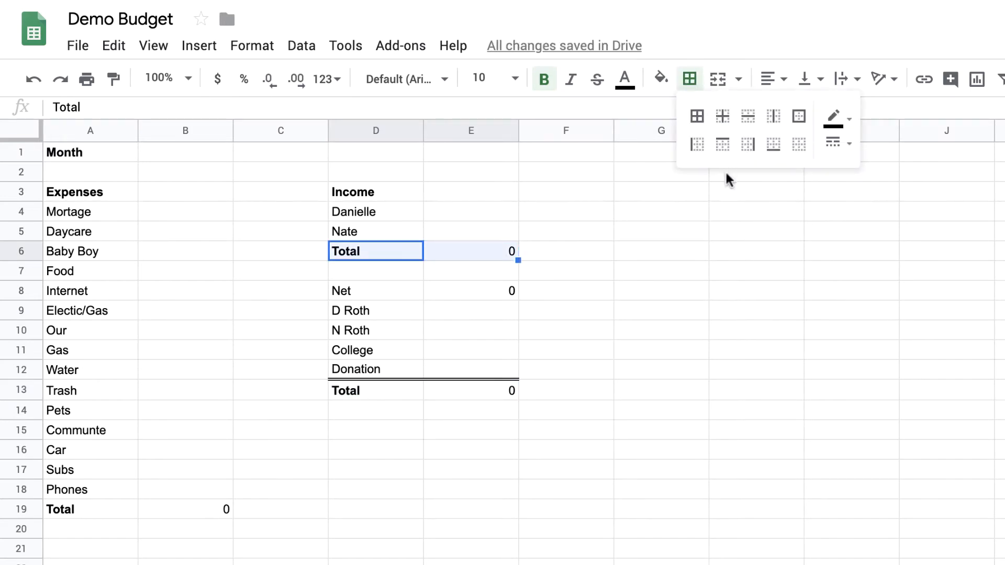
left_click(722, 146)
Add a double-line top border to the expense total row, cells A19:B19.
left_click(108, 510)
left_click_drag(109, 509, 206, 513)
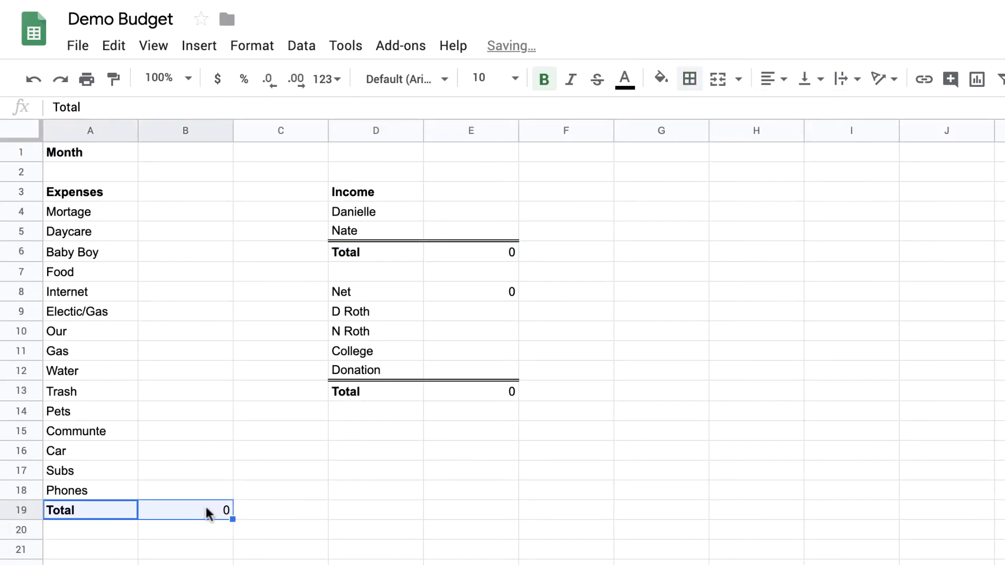
left_click(689, 80)
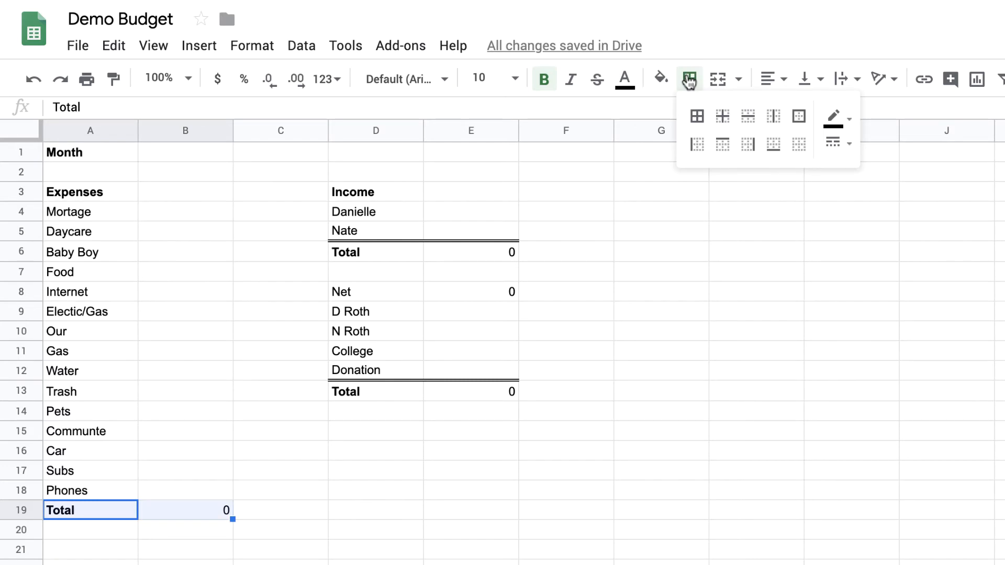
left_click(724, 146)
left_click(194, 500)
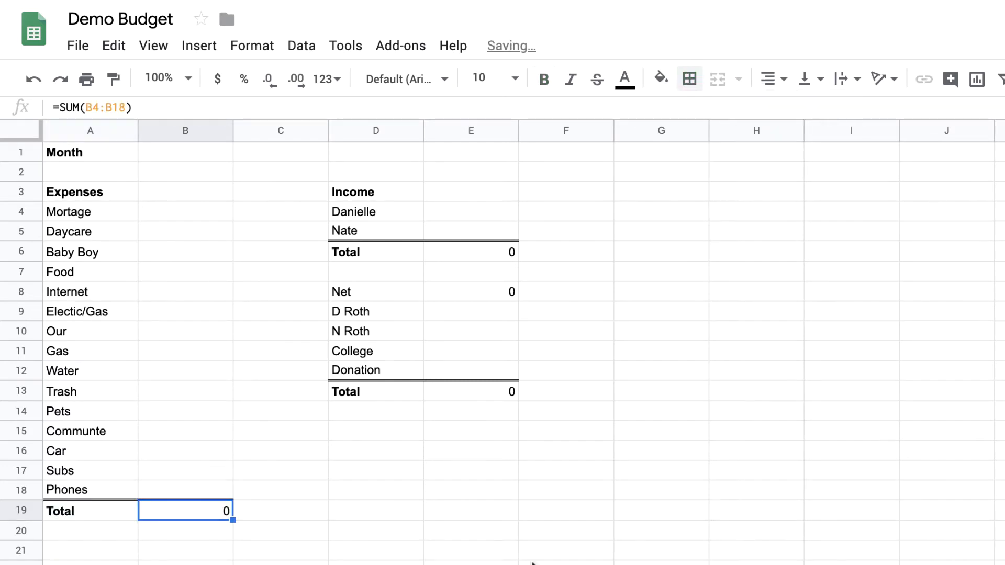
Apply thin single-line borders around every cell of the expenses table, A3:B18.
left_click_drag(98, 197, 209, 489)
left_click(689, 79)
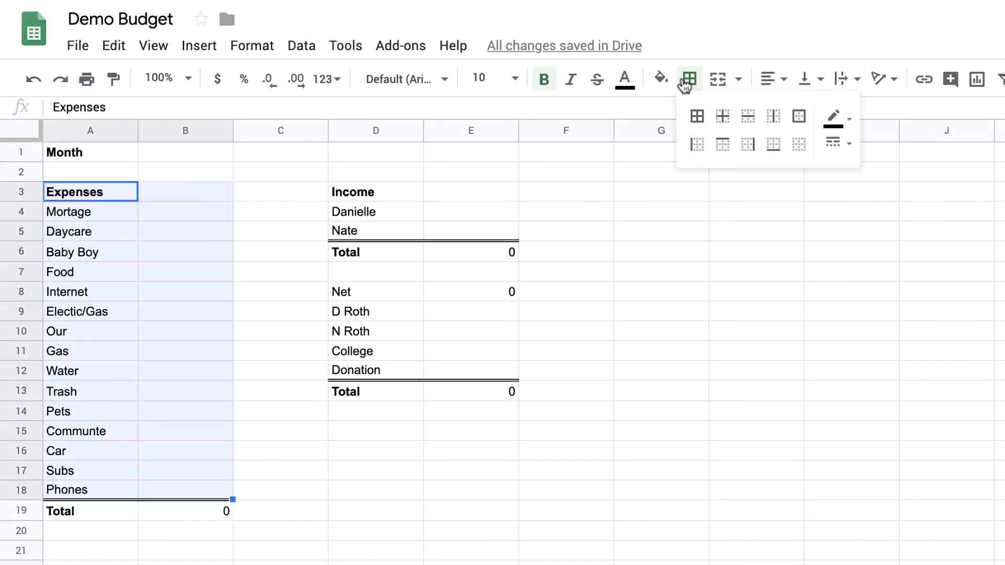
left_click(836, 141)
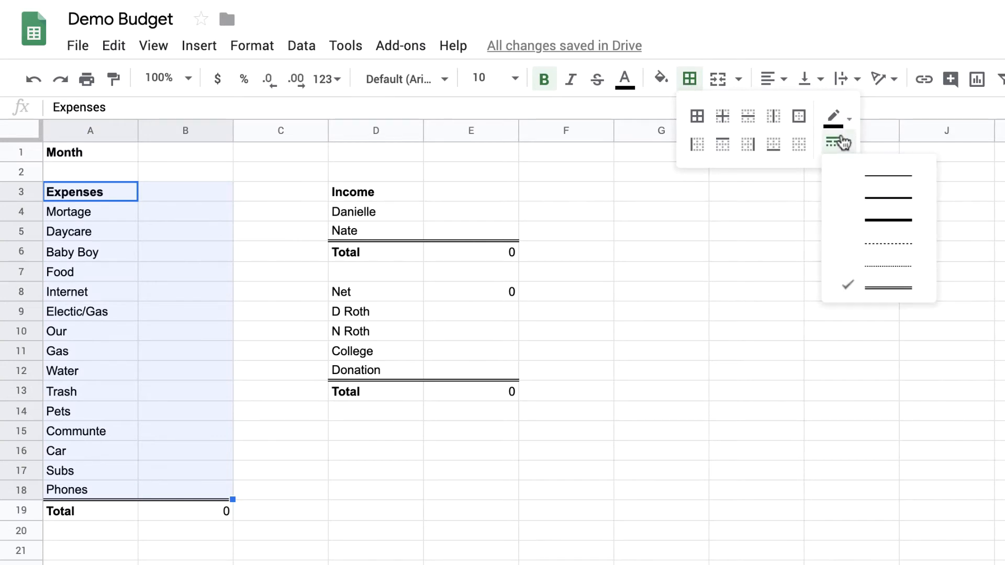
left_click(890, 178)
left_click(698, 117)
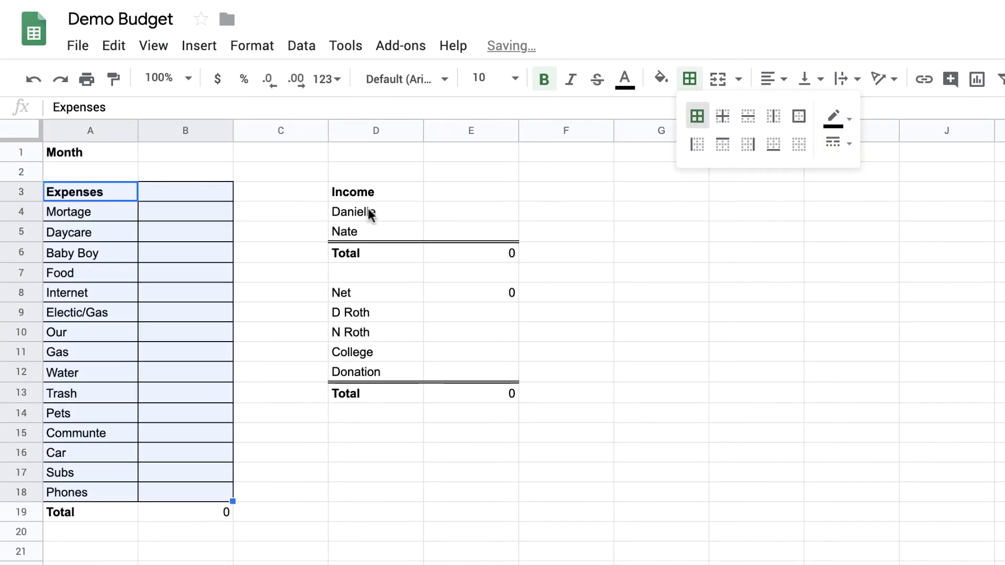
Apply the same thin borders to all cells of the income table, D3:E5.
left_click_drag(361, 185, 504, 230)
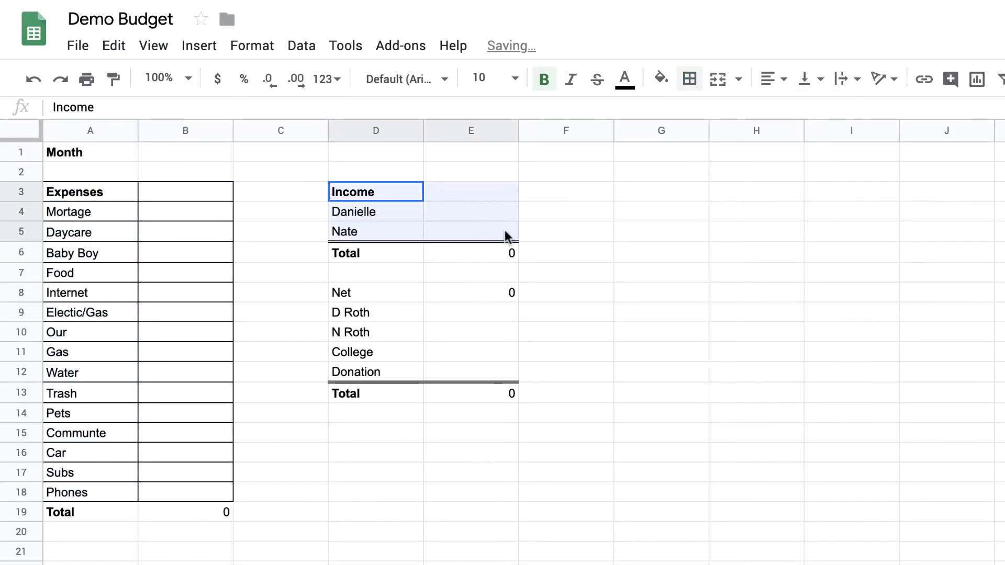
left_click(691, 80)
left_click(697, 118)
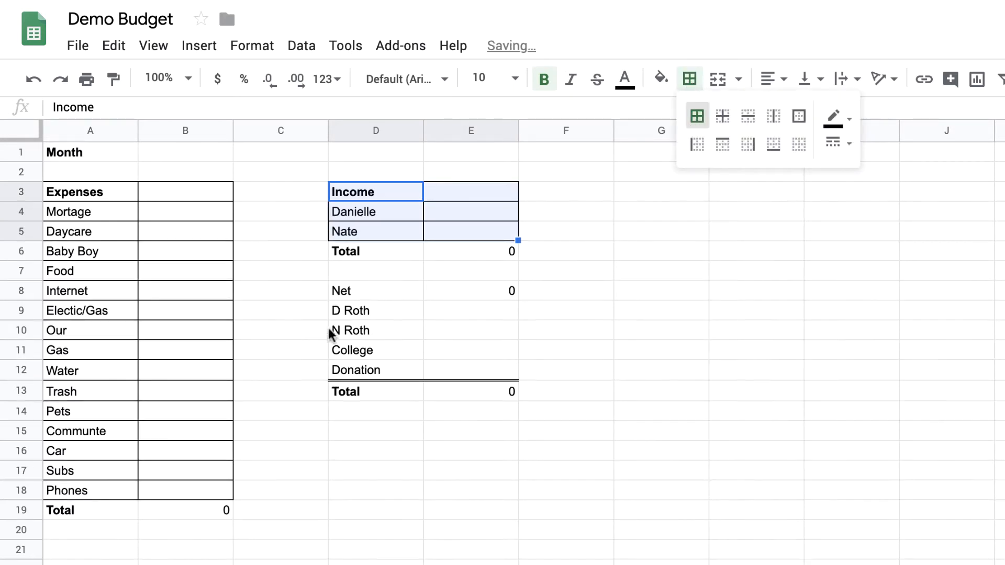
Apply thin single-line borders around every cell of the net and savings table, D8:E12.
left_click_drag(361, 292, 470, 370)
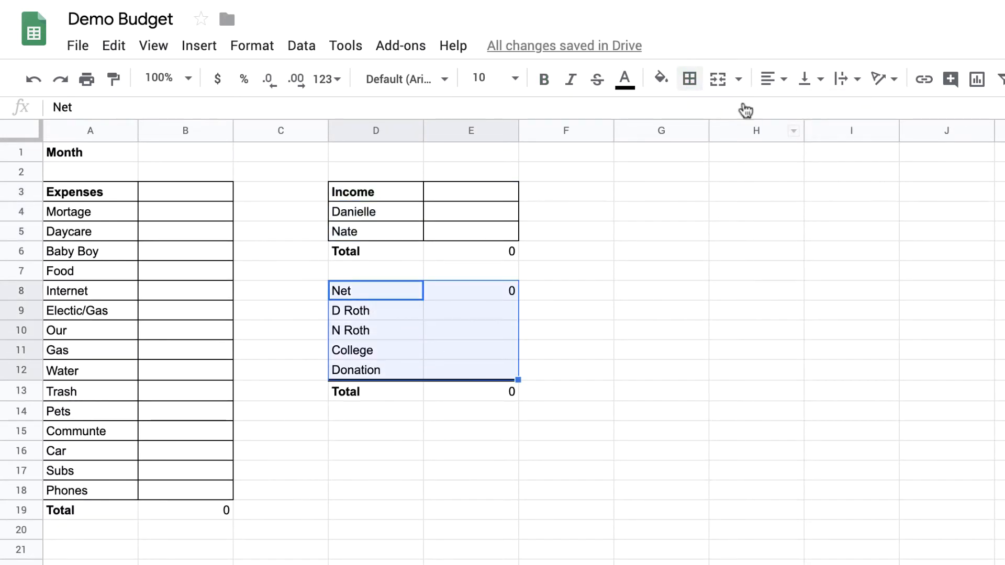
left_click(690, 80)
left_click(697, 116)
left_click(628, 392)
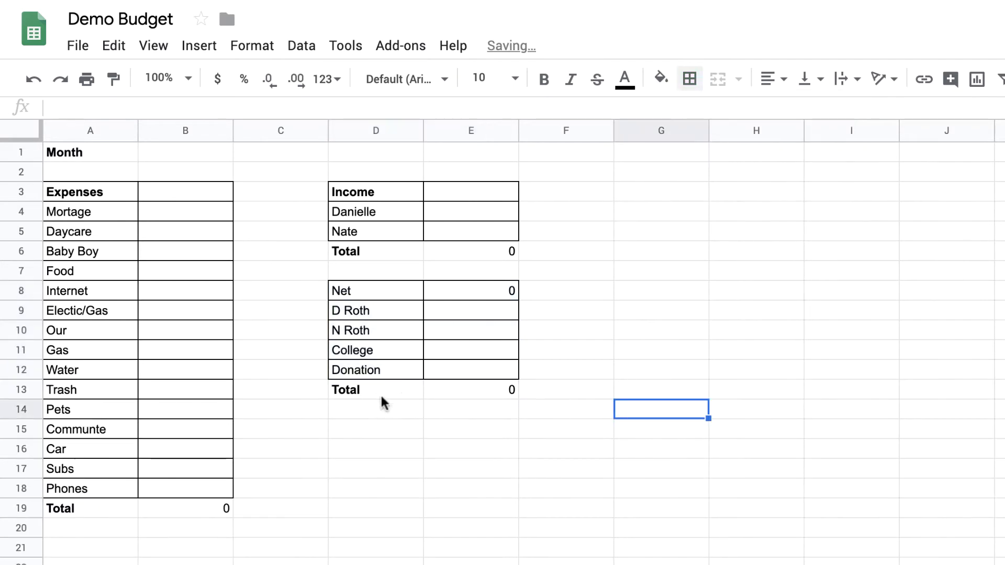
Fill the savings table's total row, cells D13:E13, with light grey.
left_click_drag(397, 389, 497, 387)
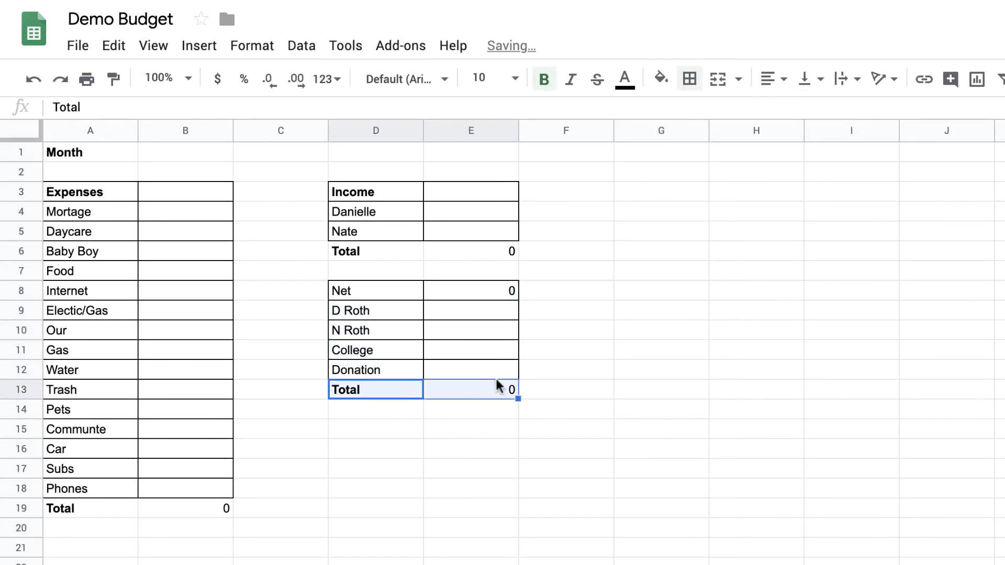
left_click(662, 80)
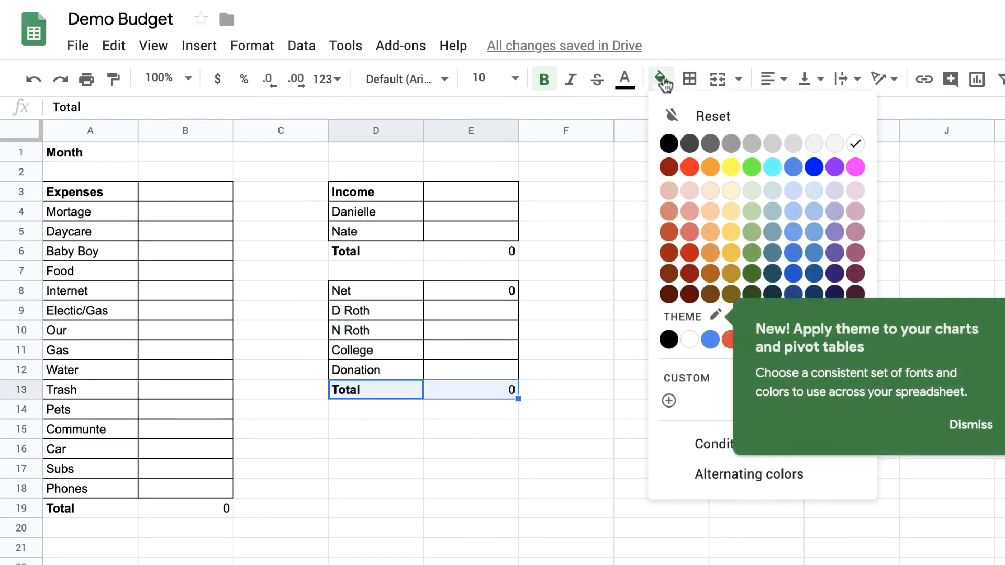
left_click(797, 150)
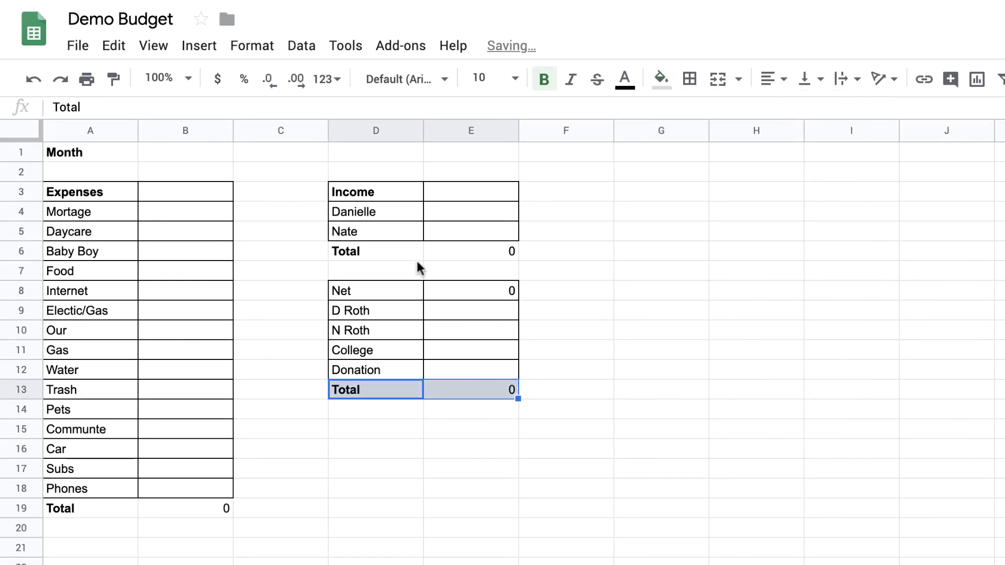
Fill the income total row, cells D6:E6, with the same light grey as the savings total row.
left_click_drag(406, 253, 471, 254)
left_click(674, 79)
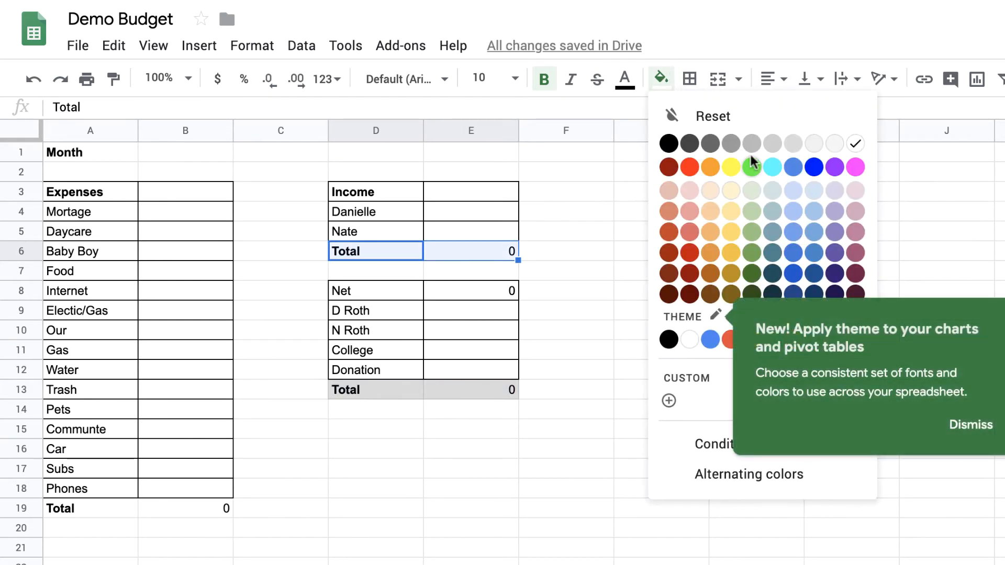
left_click(778, 150)
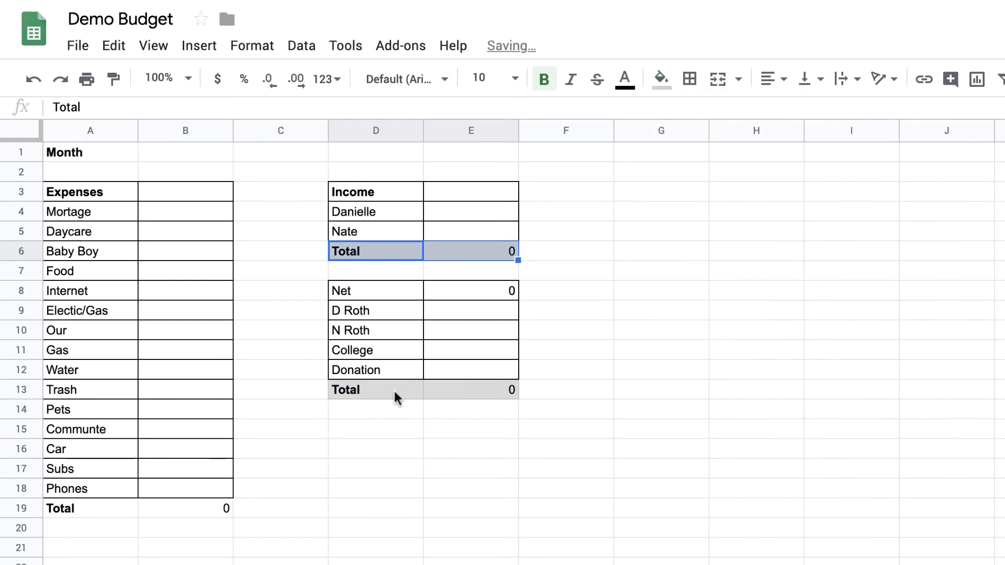
left_click(661, 78)
left_click(793, 154)
left_click(79, 546)
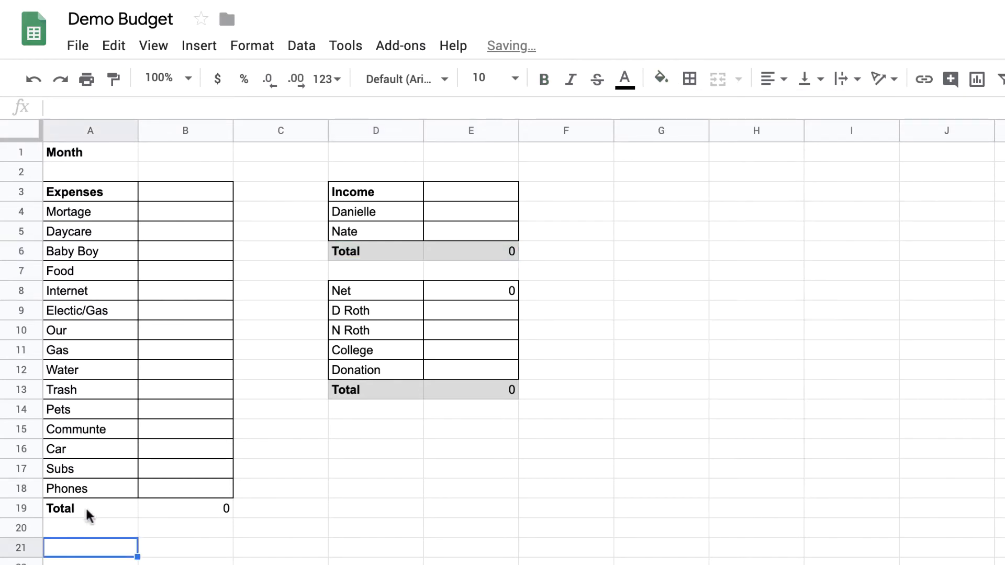
Fill the expense total row, cells A19:B19, with the same light grey as the other total rows.
left_click_drag(86, 507, 228, 507)
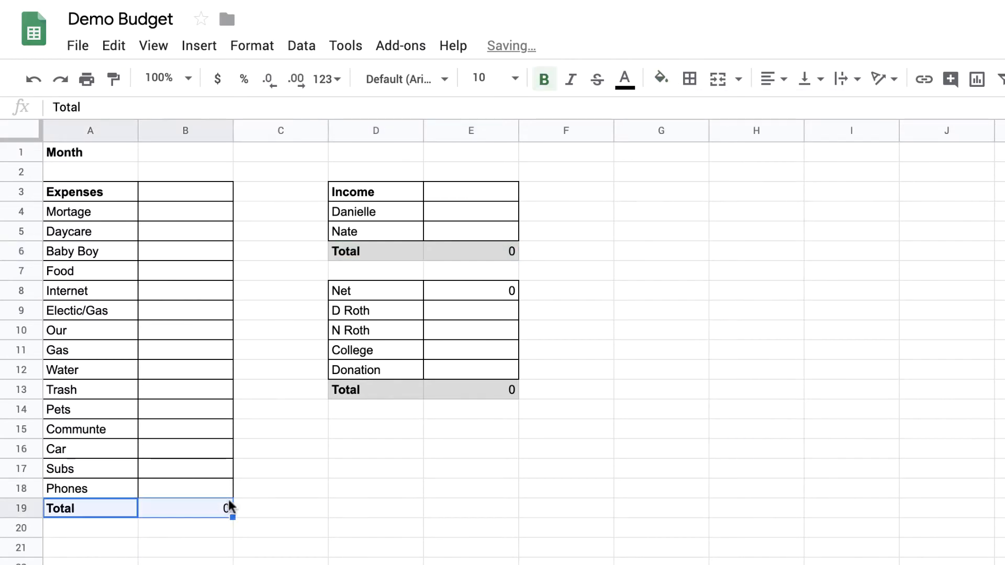
left_click(659, 80)
left_click(790, 148)
left_click(382, 508)
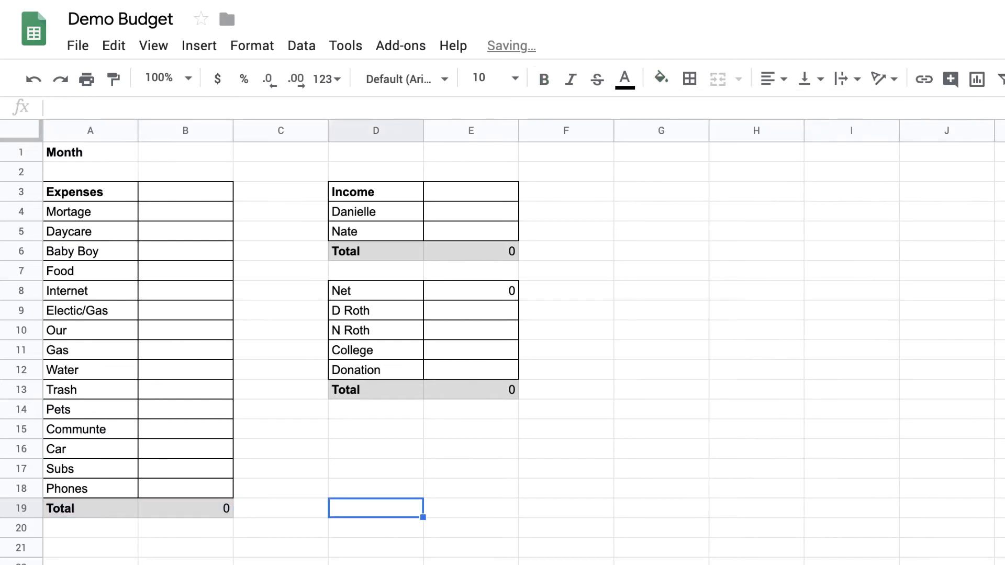
Make the calculated totals in cells B19, E6 and E13 bold.
left_click(206, 510)
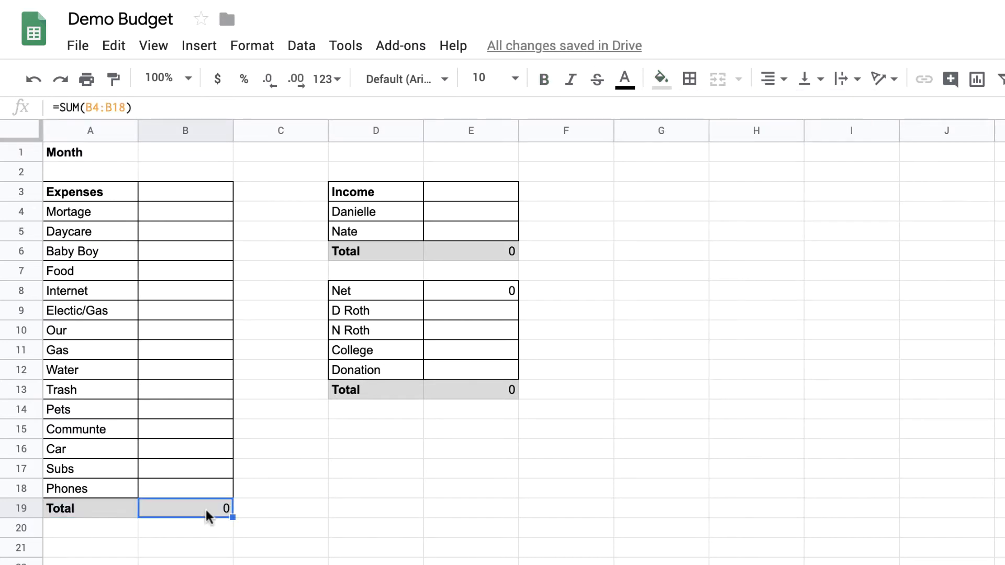
key("ctrl+b")
left_click(494, 253)
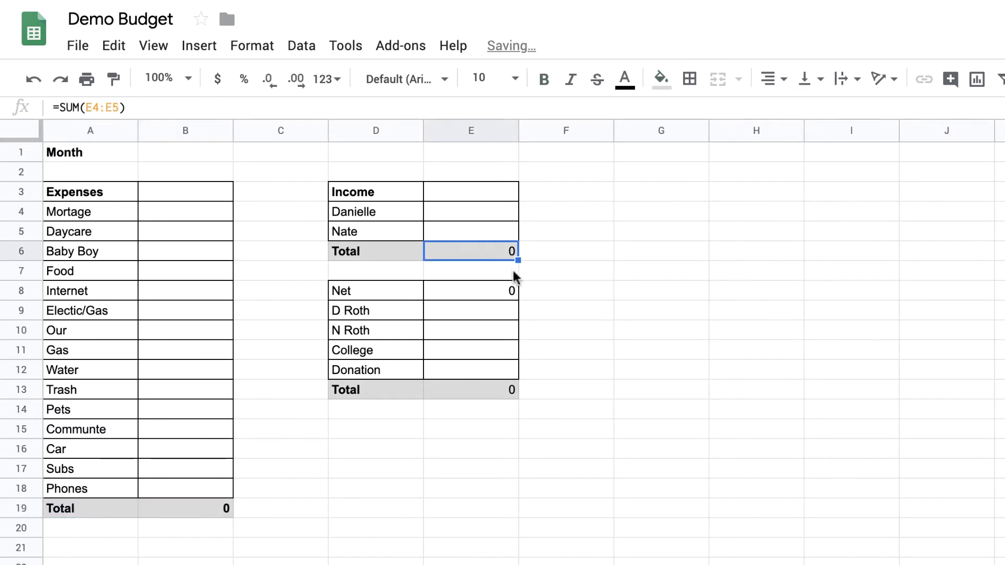
key("ctrl+b")
left_click(500, 389)
key("ctrl+b")
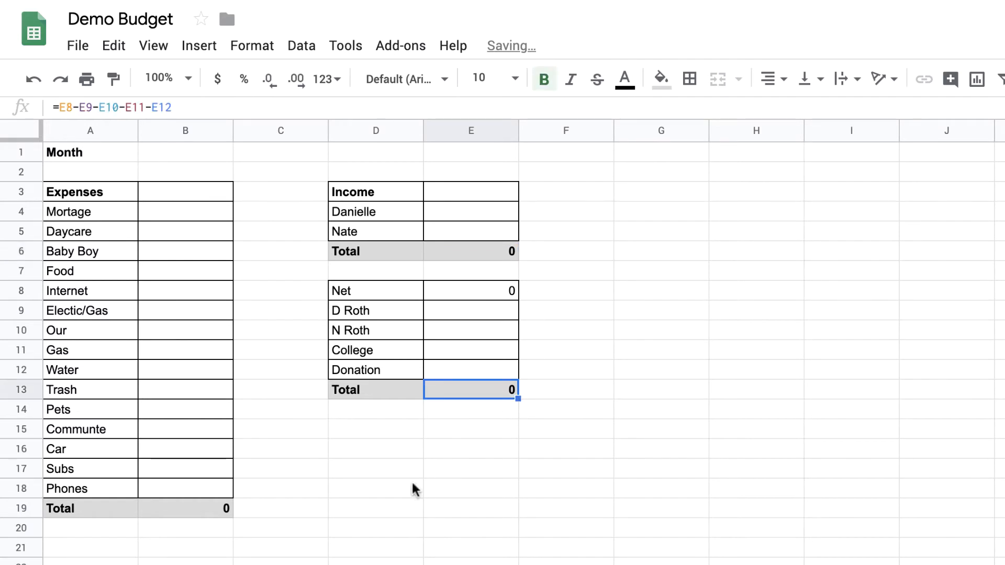
left_click(407, 485)
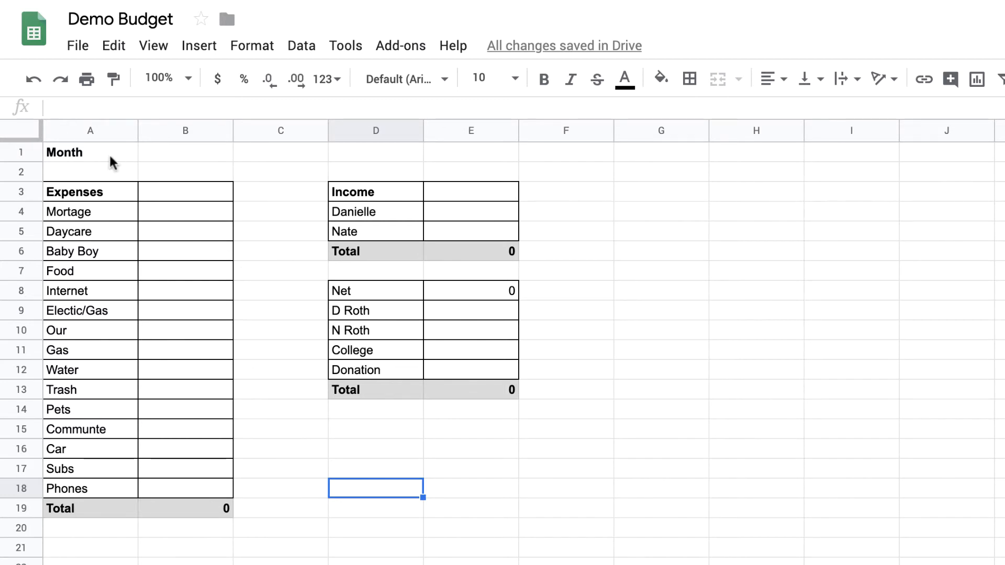
Enter 2300 as the Mortage expense in cell B4.
left_click(194, 213)
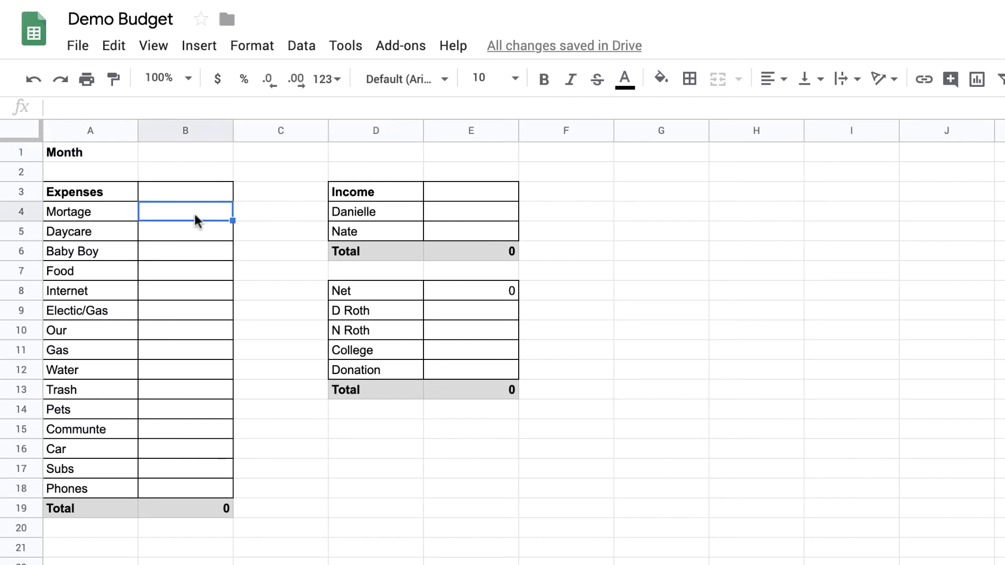
type("2300")
key("Return")
key("Up")
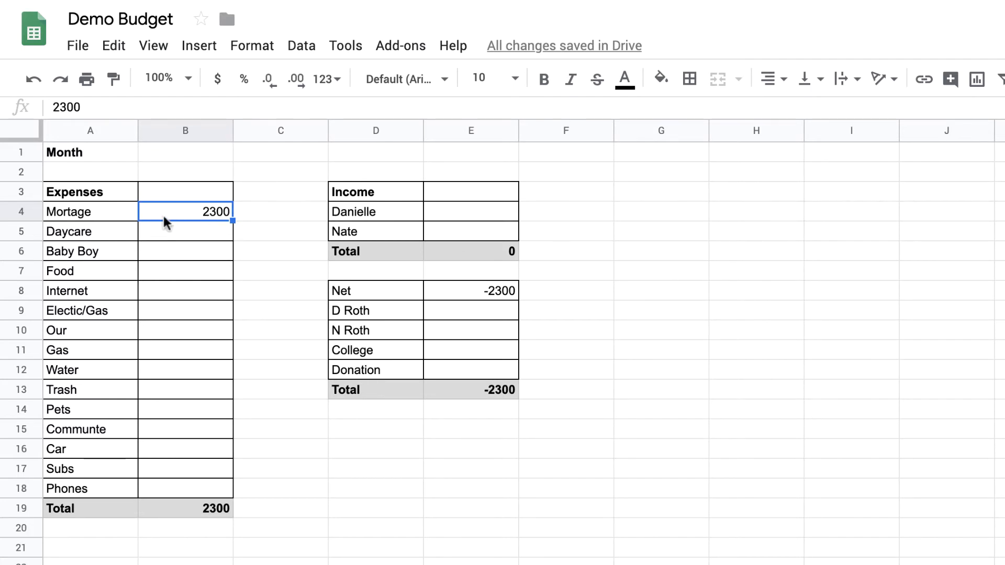
Format the expense amounts and their total, B4:B19, as Currency (rounded).
left_click_drag(163, 215, 187, 504)
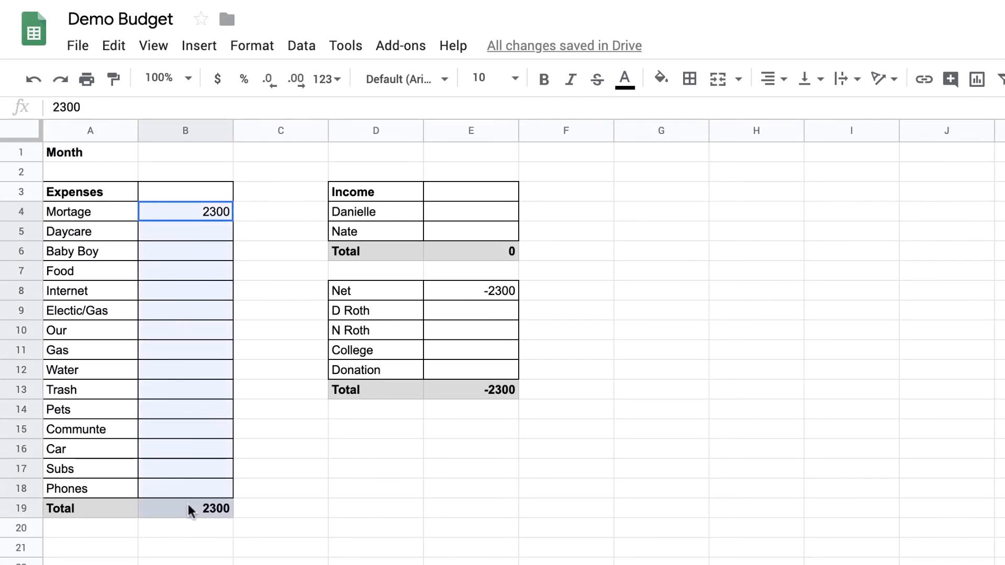
left_click(238, 49)
mouse_move(325, 137)
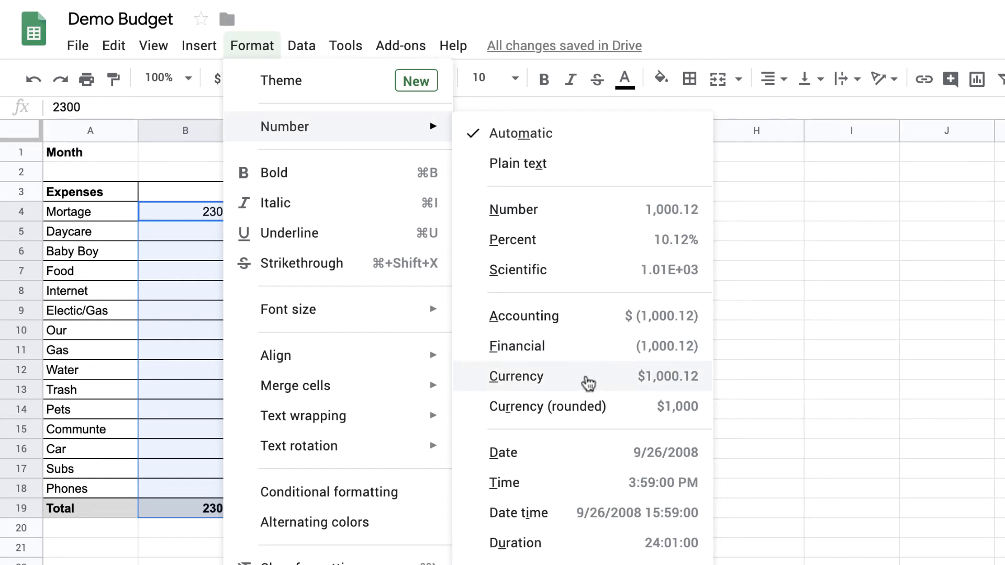
left_click(593, 414)
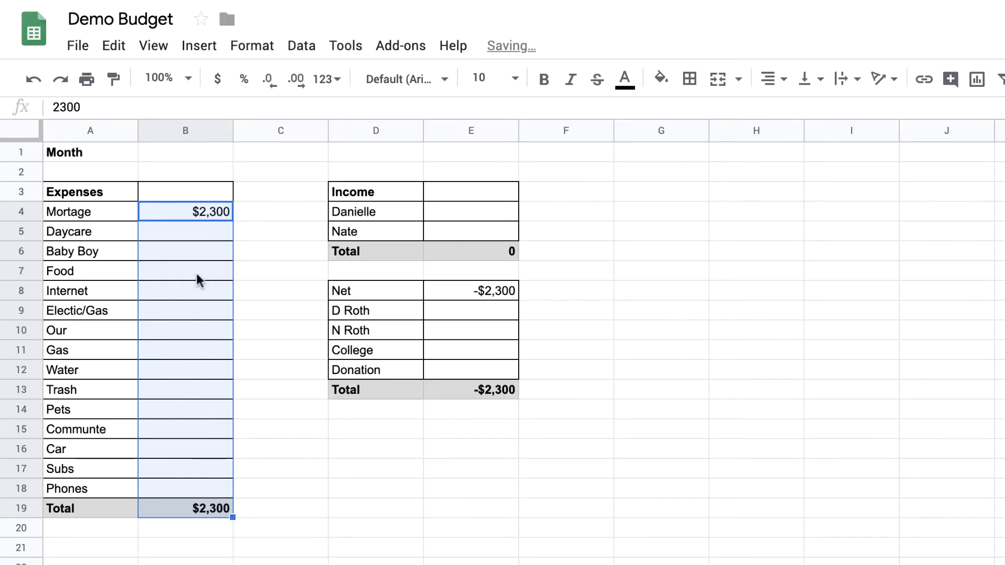
Format the income amount cells and their total, E3:E6, as Currency (rounded).
left_click_drag(485, 190, 481, 250)
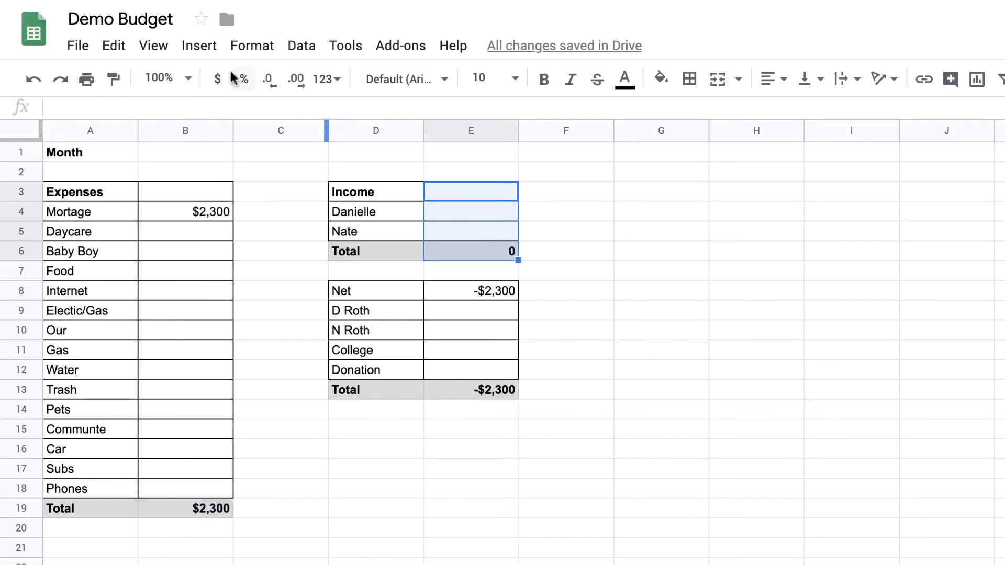
left_click(253, 46)
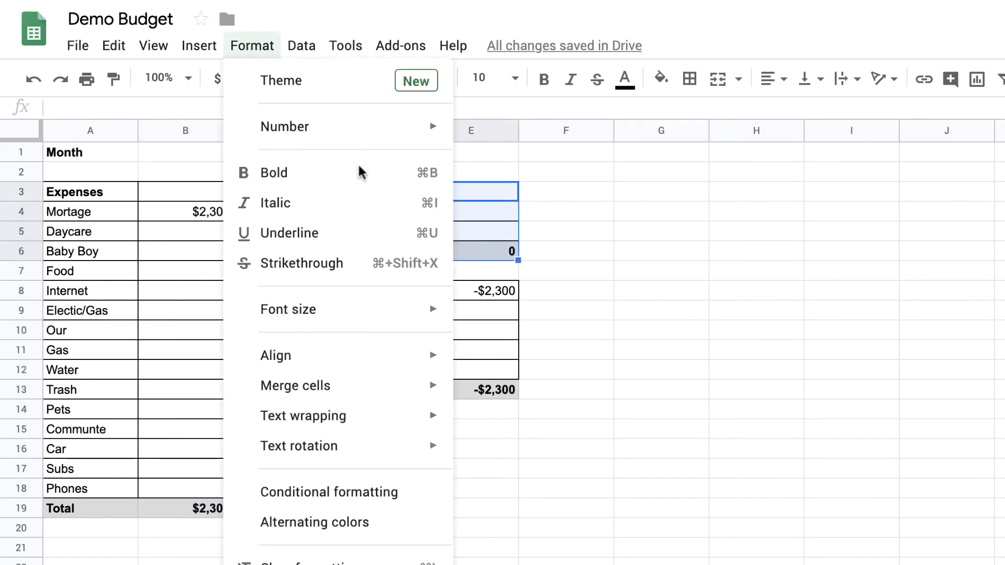
mouse_move(360, 130)
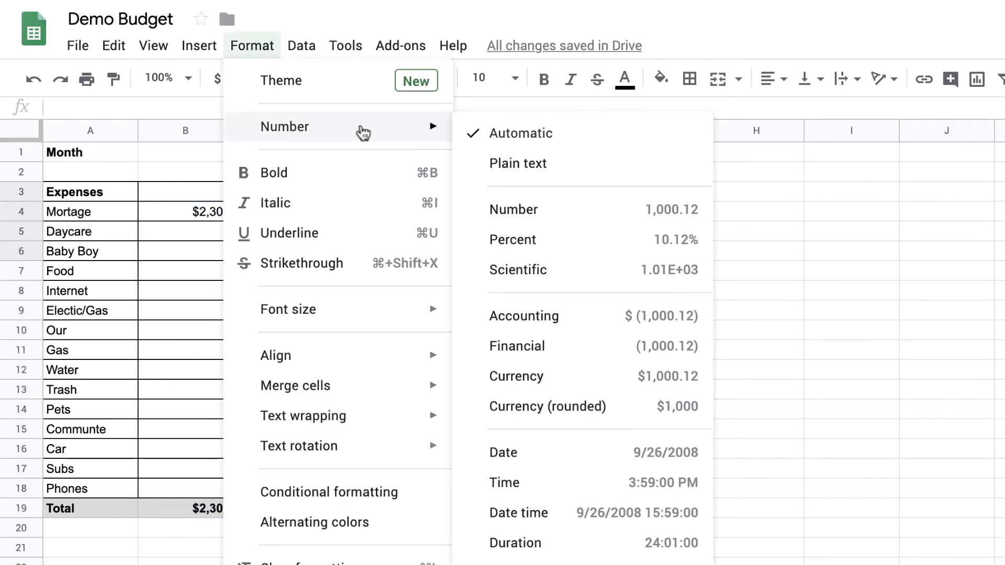
left_click(545, 407)
left_click(667, 371)
Format the net, savings and total amounts in E8:E13 as Currency (rounded).
left_click_drag(463, 293, 471, 387)
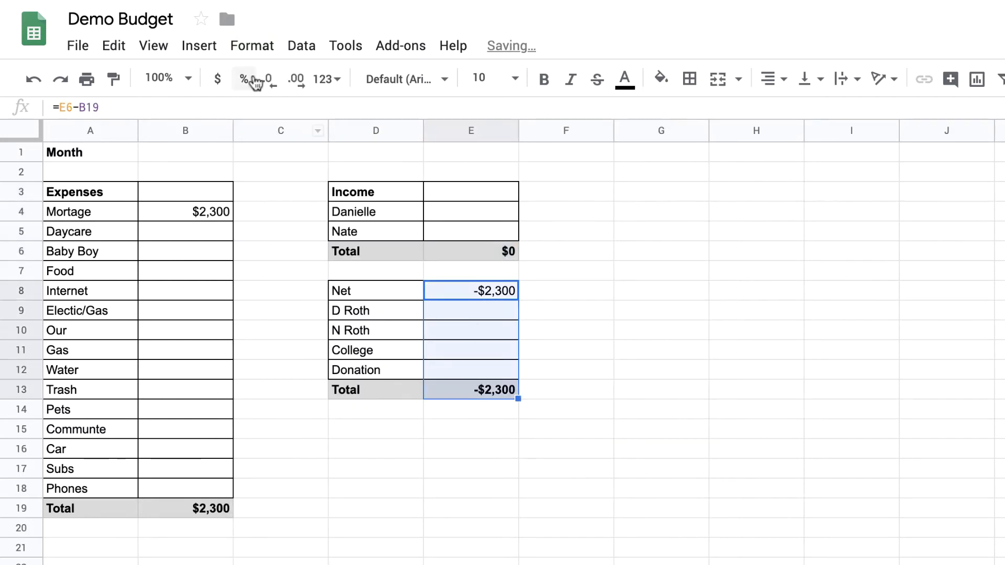
left_click(252, 45)
mouse_move(332, 132)
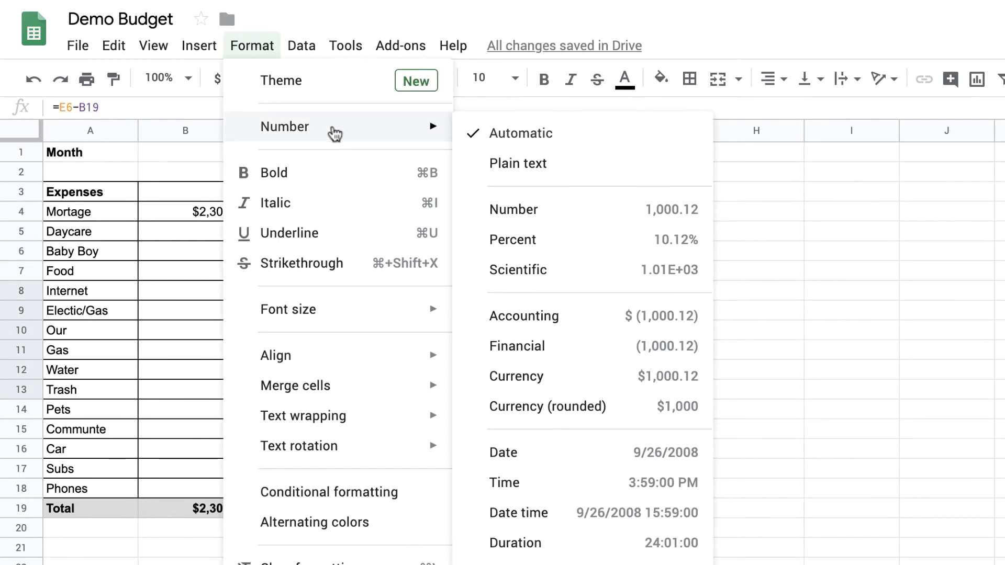
left_click(557, 399)
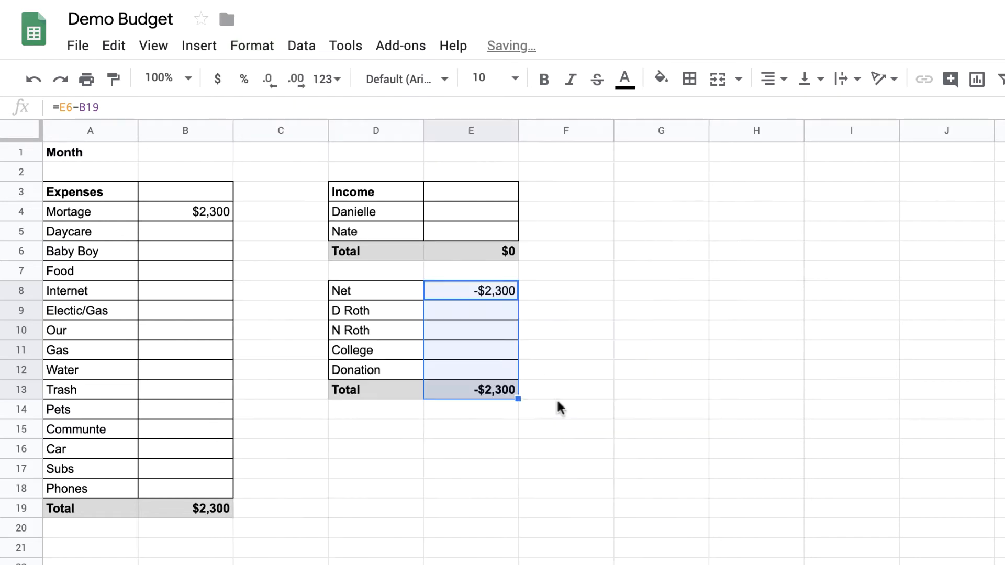
Enter the expense amounts 1300 for Daycare, 100 for Baby Boy and 450 for Food in B5:B7.
left_click(215, 235)
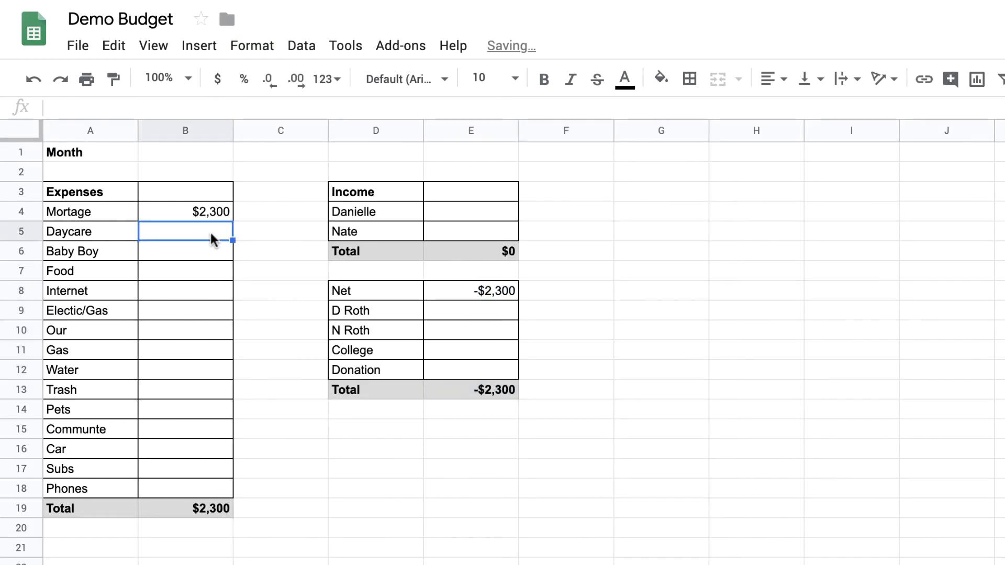
type("1300")
key("Return")
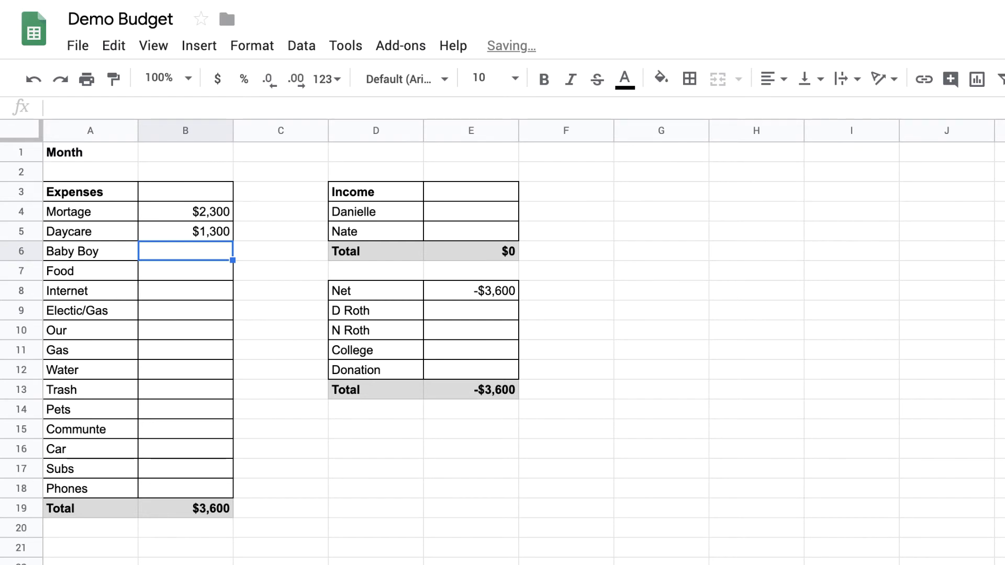
type("100")
key("Return")
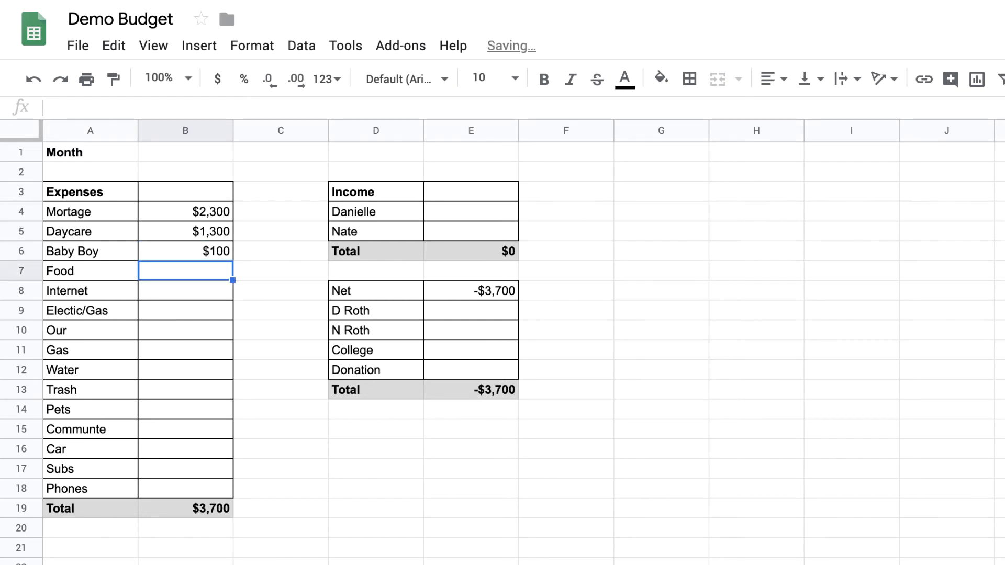
type("450")
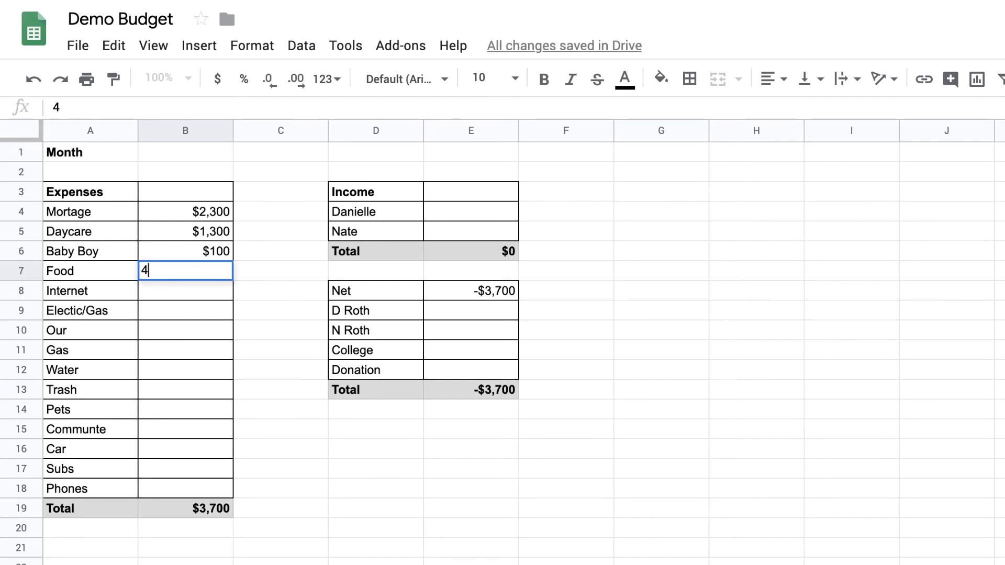
key("Return")
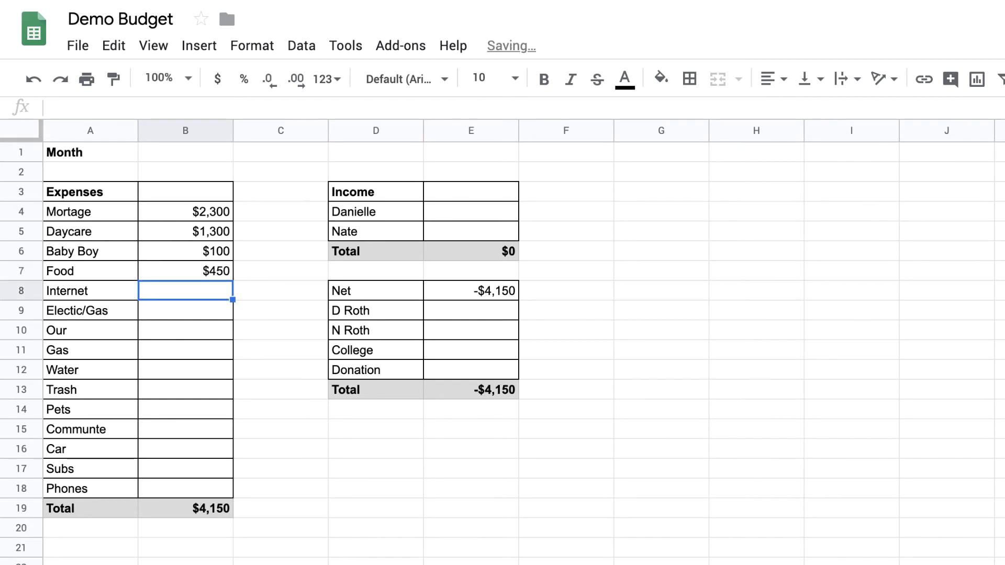
Enter the expense amounts 40 for Internet, 100 for Electic/Gas and 500 for Our in B8:B10.
type("40")
key("Return")
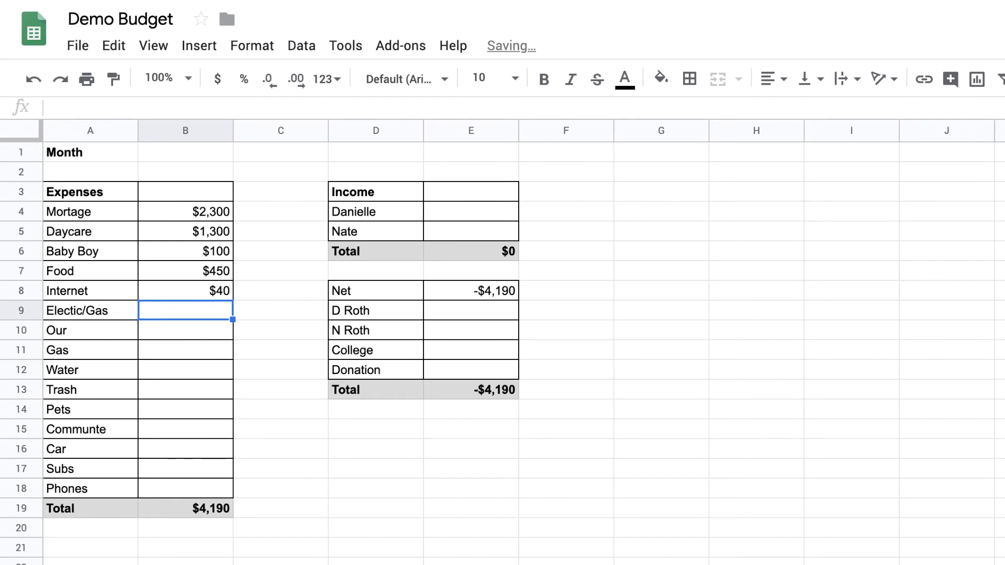
type("100")
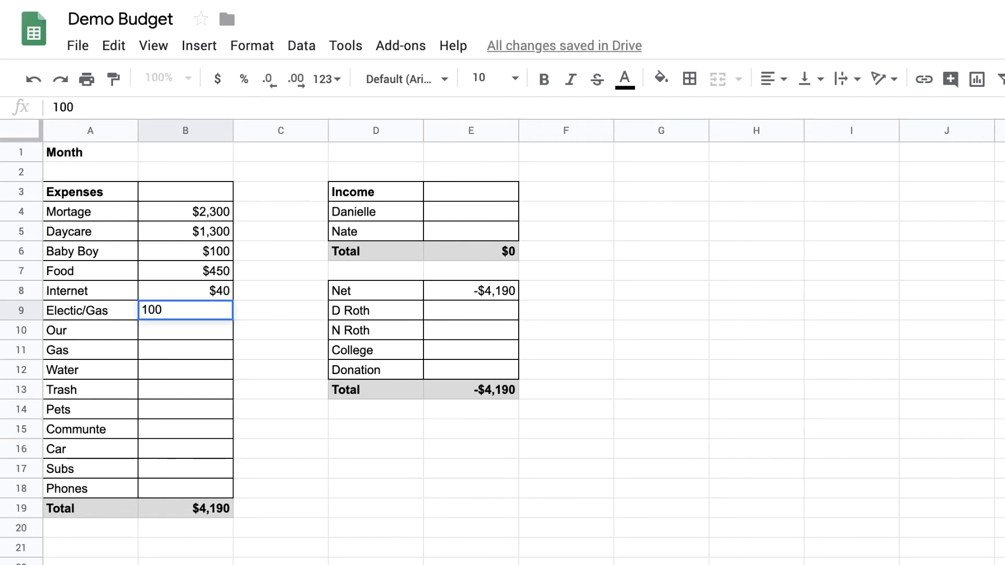
key("Return")
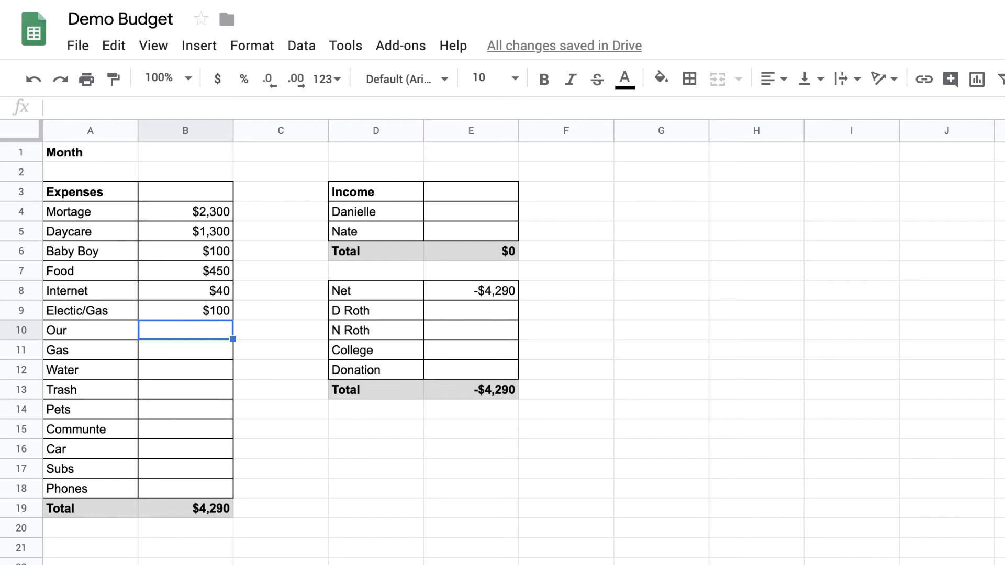
type("500")
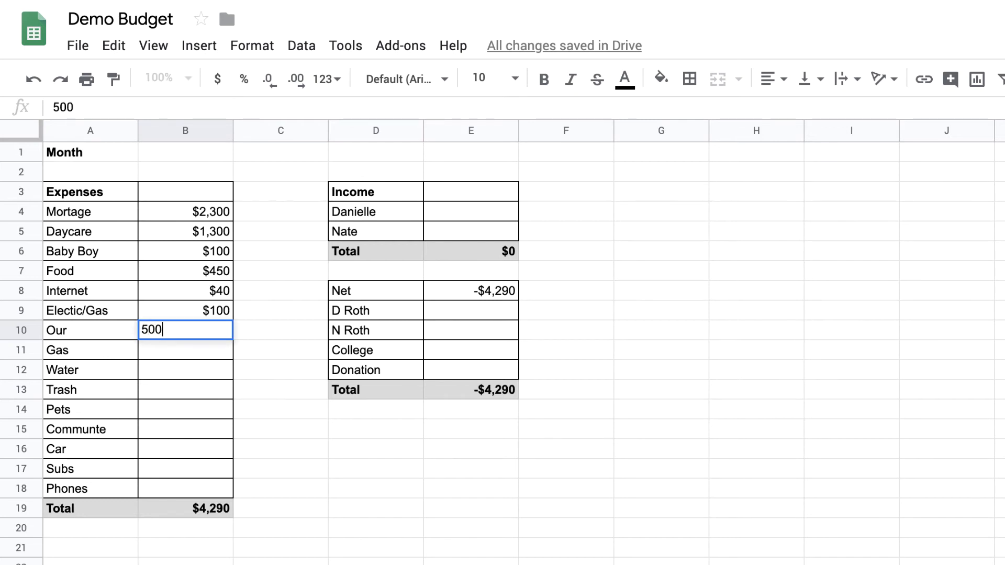
key("Return")
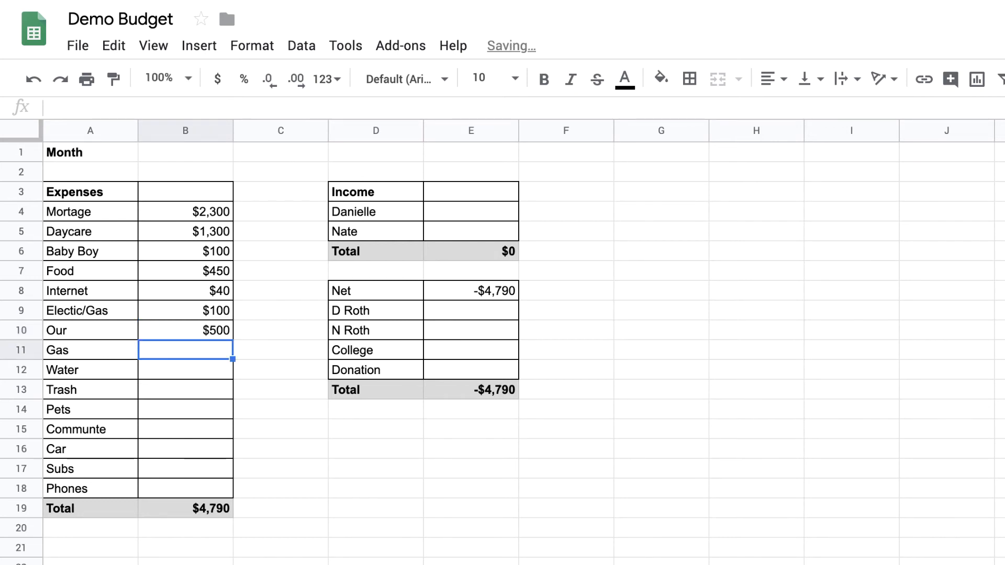
Enter the expense amounts 200 for Gas, 140 for Water and 30 for Trash in B11:B13.
type("200")
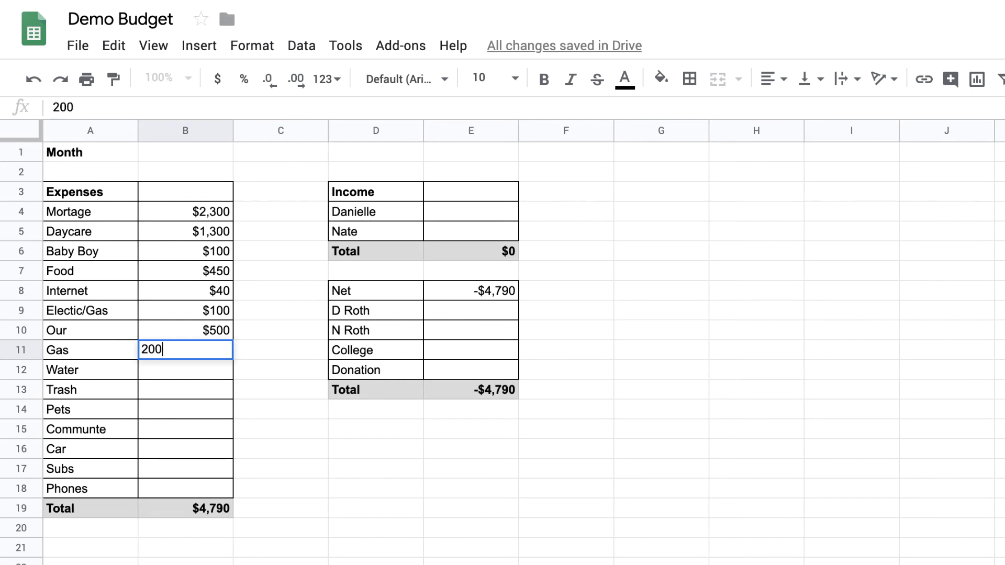
key("Return")
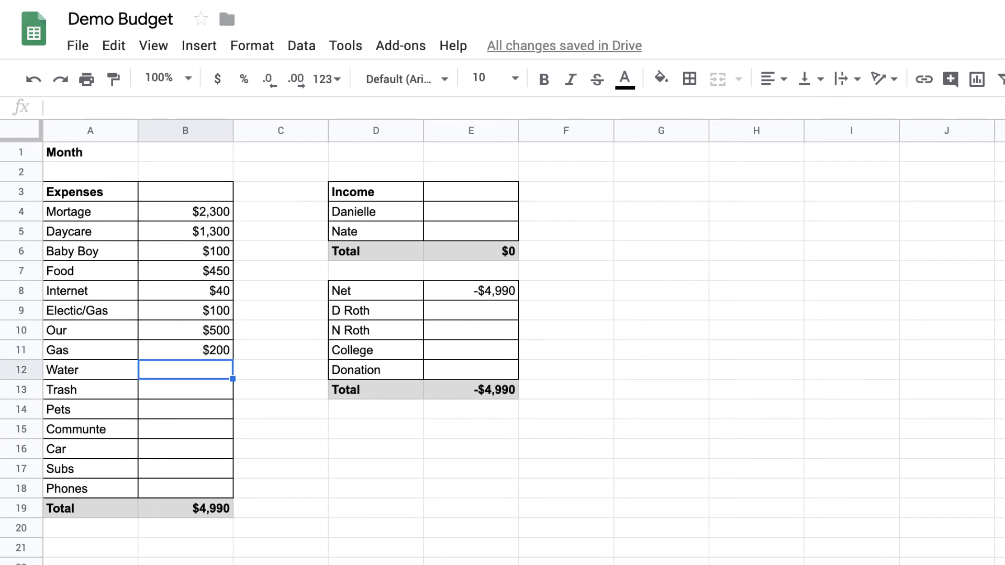
type("140")
key("Return")
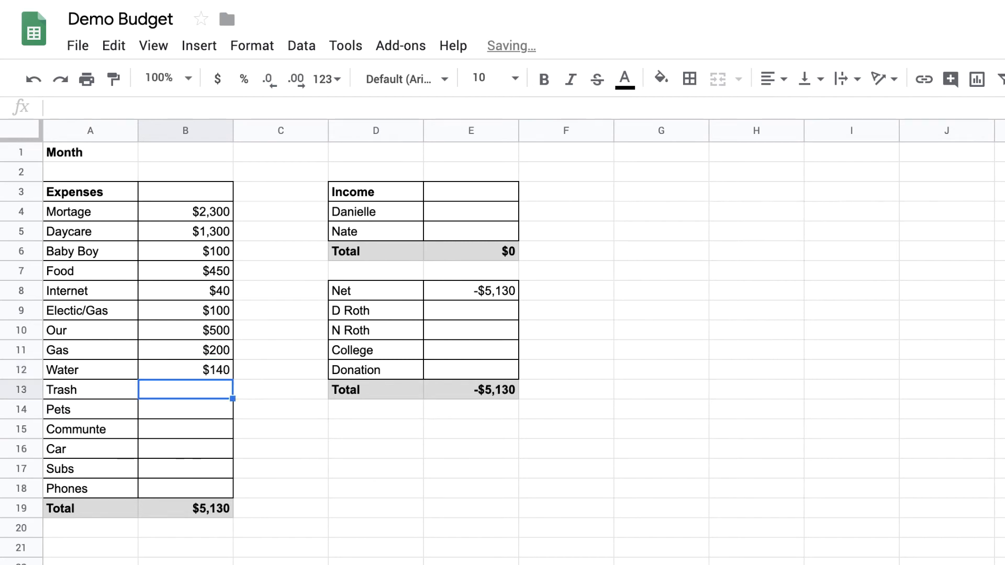
type("30")
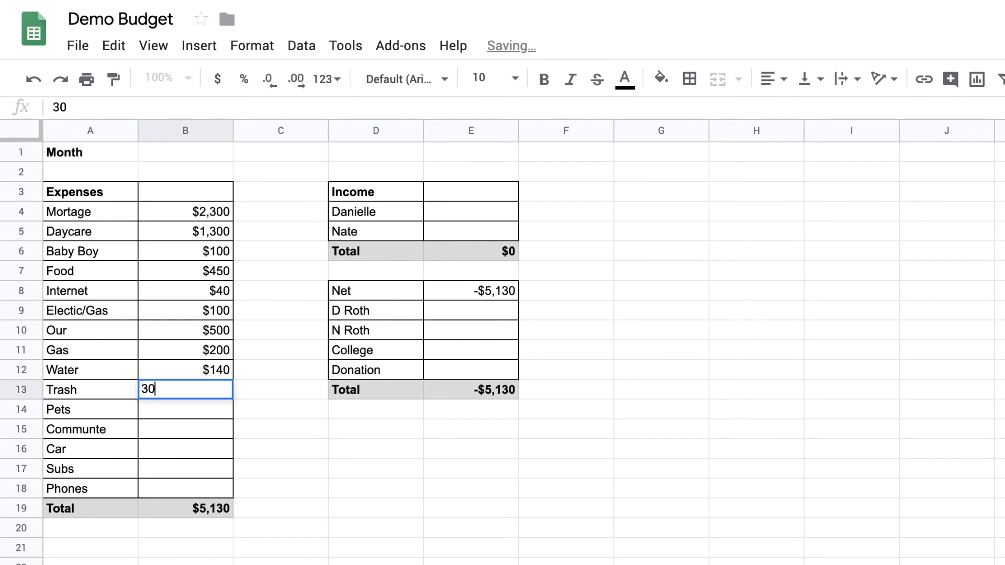
key("Return")
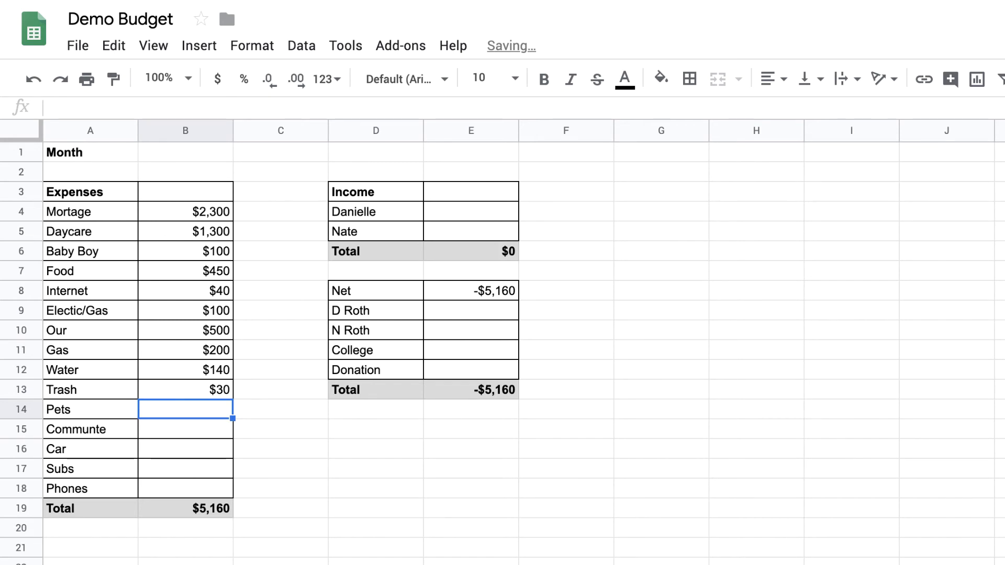
Enter the expense amounts 20 for Pets, 30 for Communte and 323 for Car in B14:B16.
type("20")
key("Return")
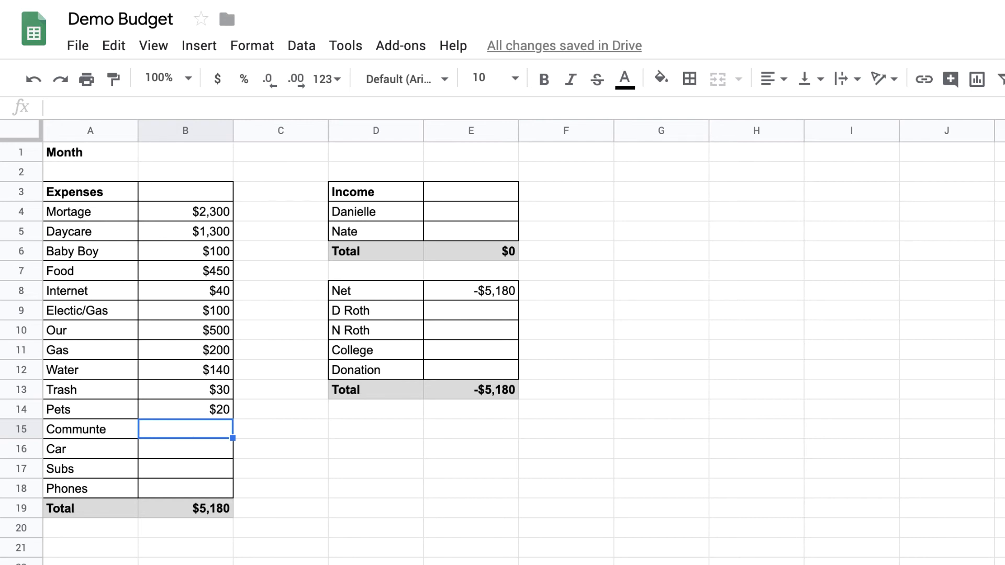
type("30")
key("Return")
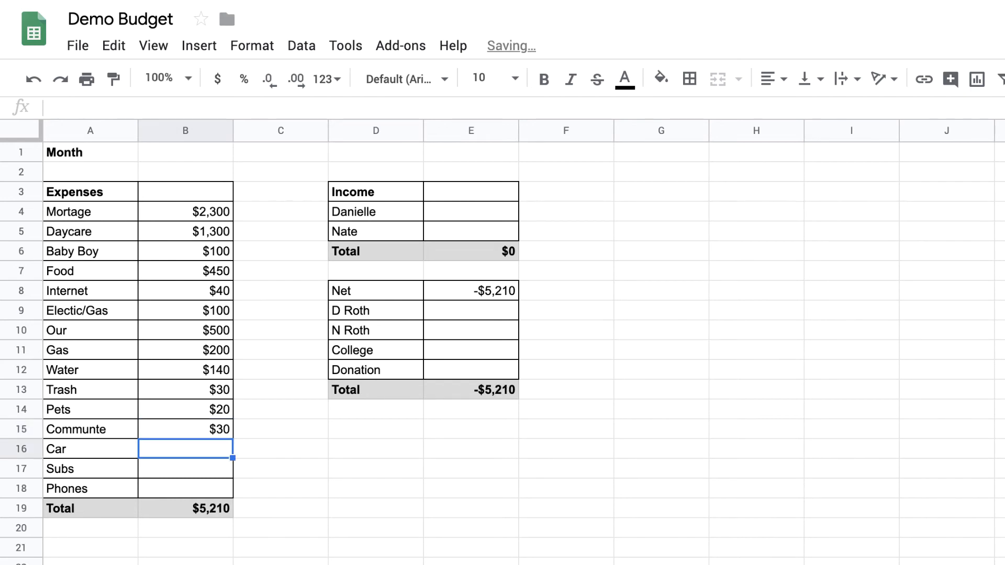
type("323")
key("Return")
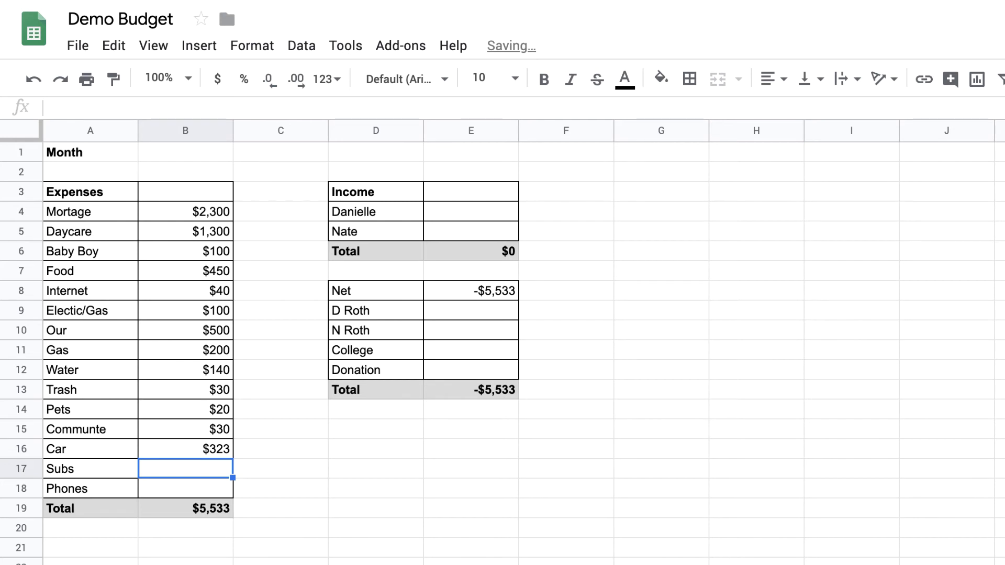
Enter the expense amounts 19 for Subs and 112 for Phones in B17:B18.
type("19")
key("Return")
type("112")
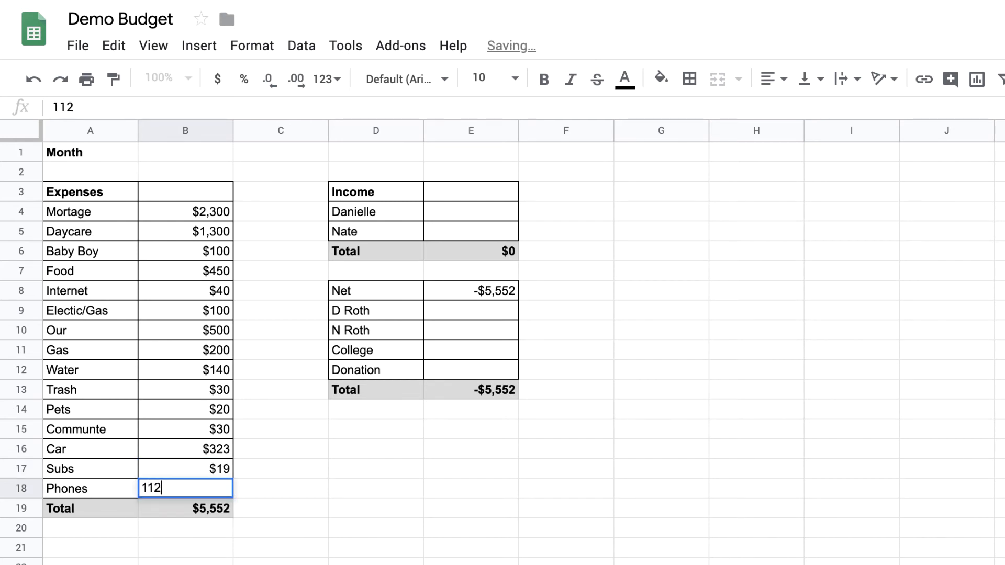
key("Return")
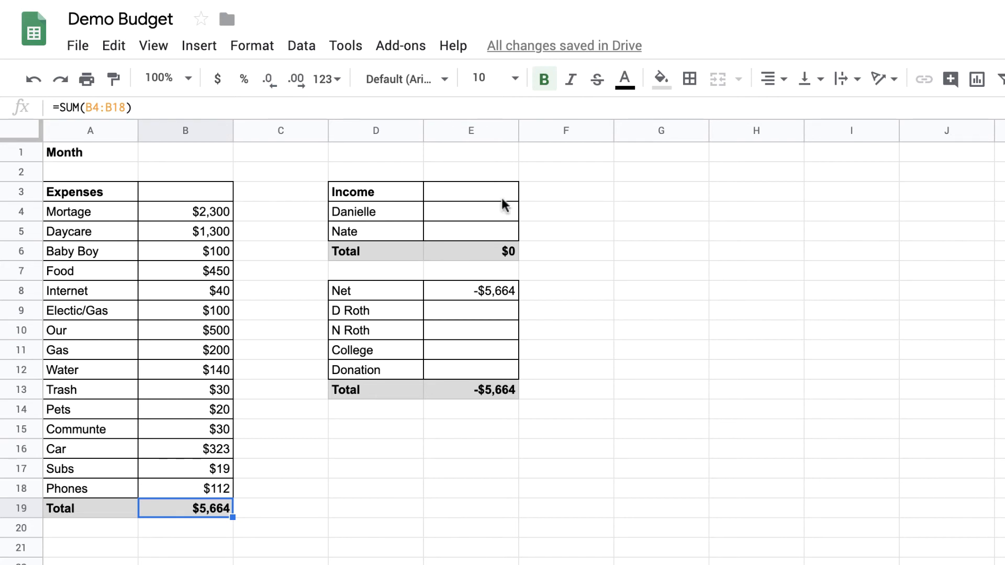
Enter the two income amounts, 5500 in E4 and 4100 in E5.
left_click(481, 216)
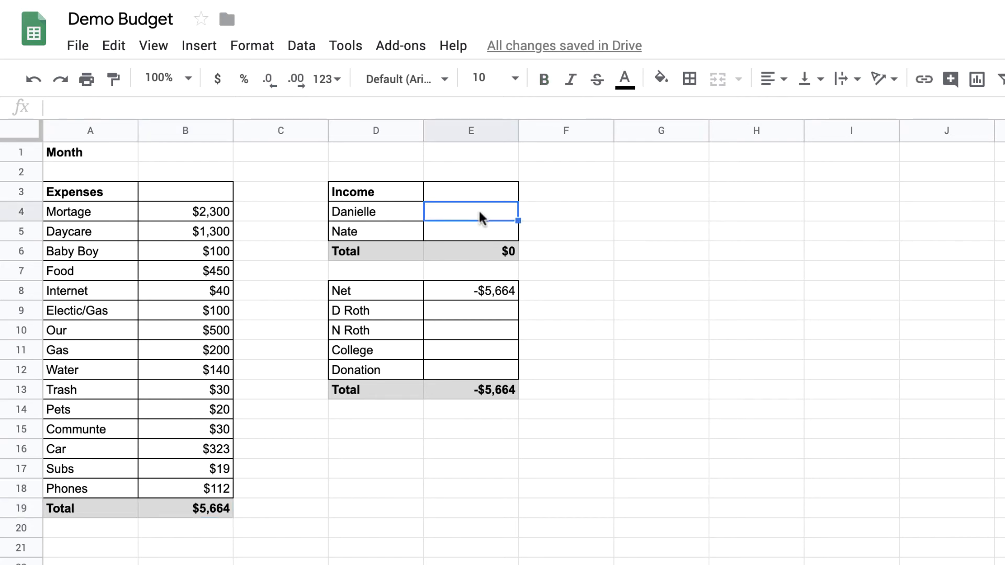
type("5500")
key("Return")
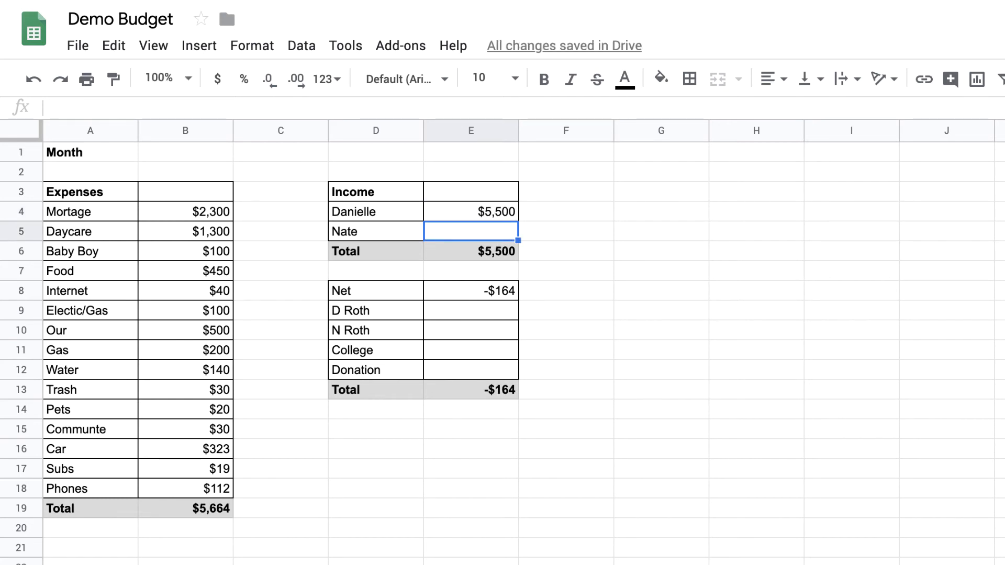
type("4100")
key("Return")
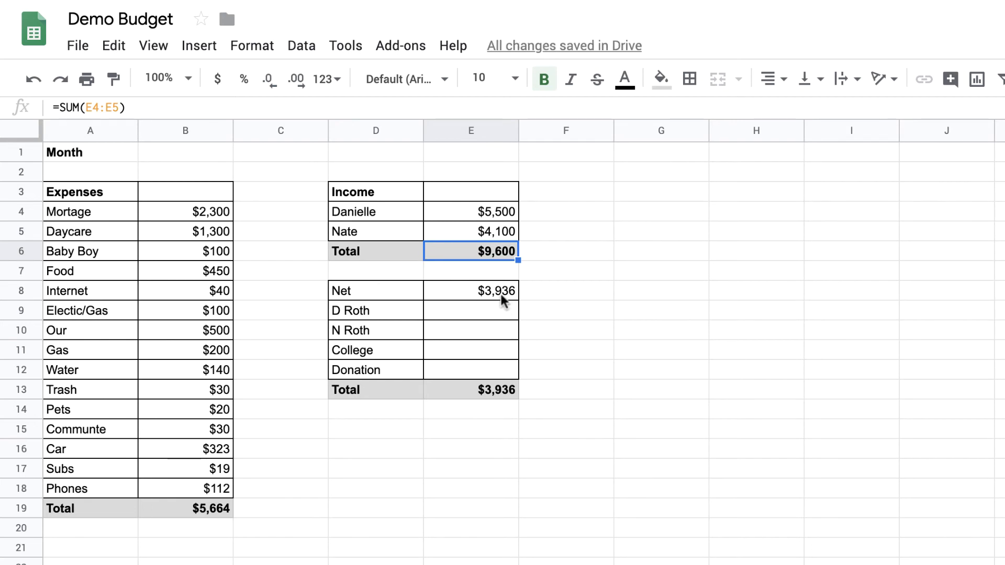
left_click(478, 314)
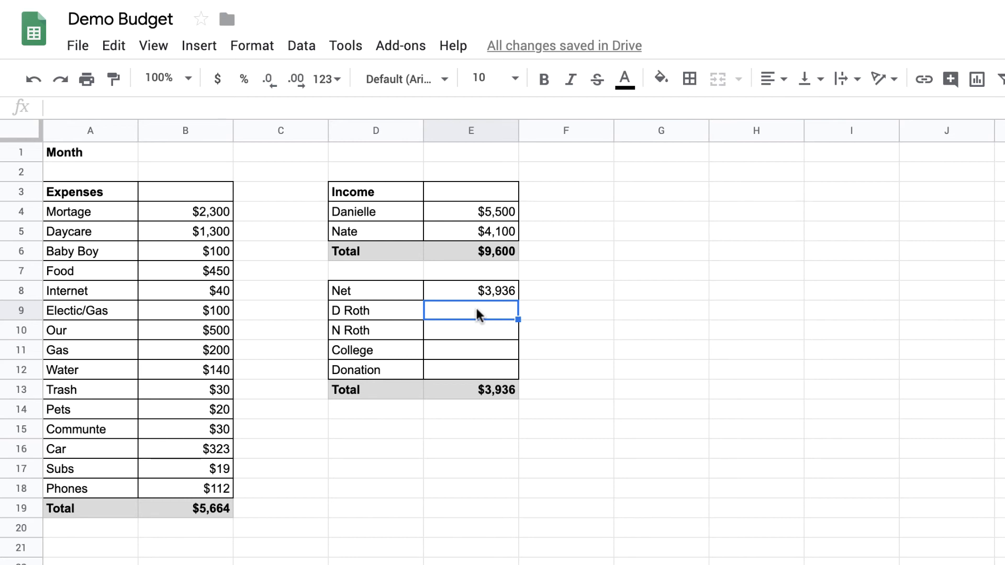
type("500")
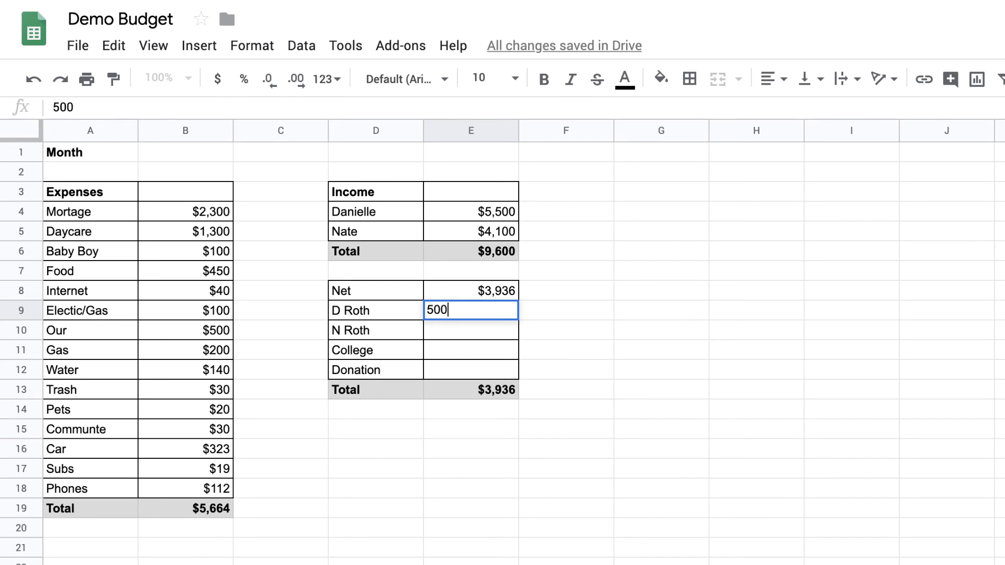
key("Return")
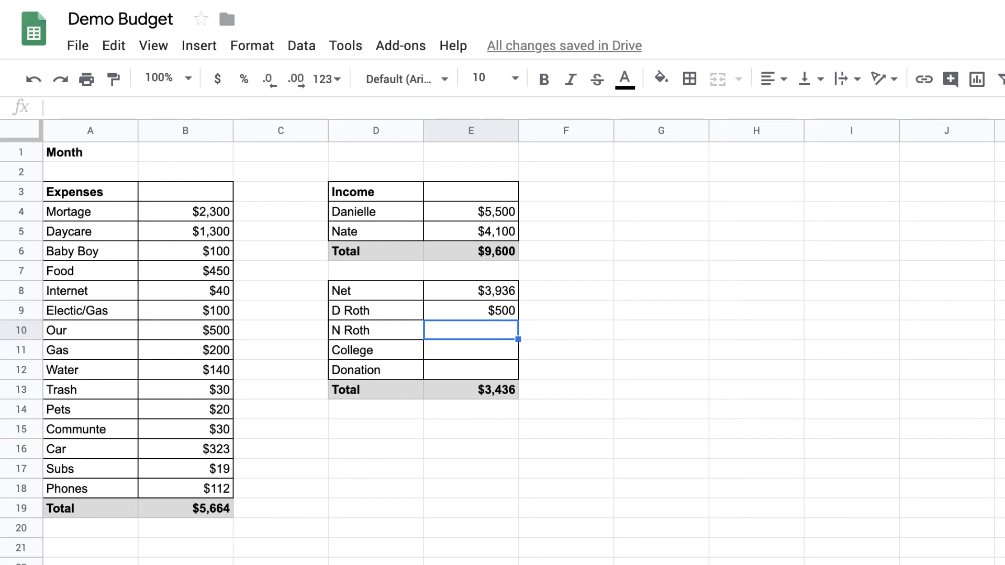
type("600")
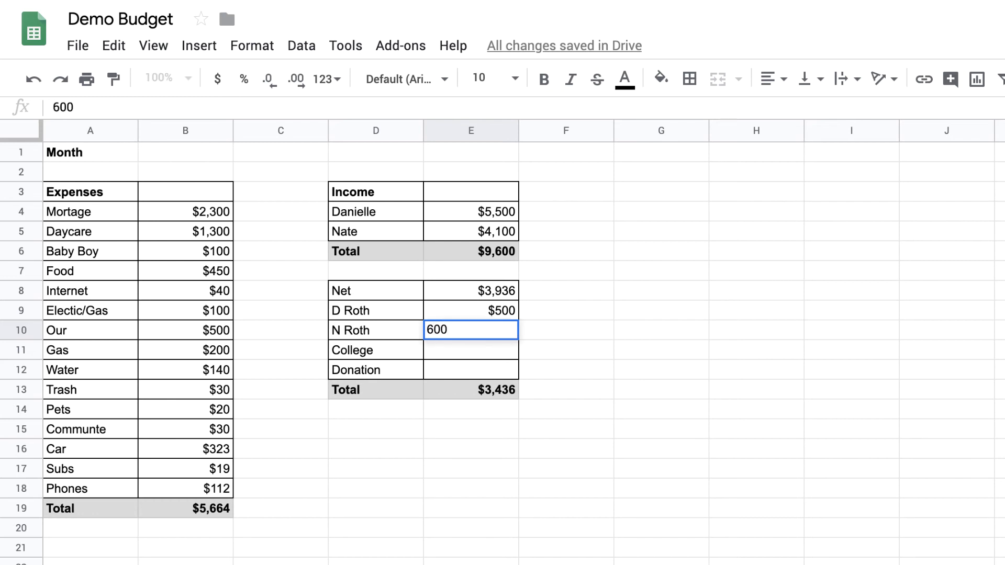
key("Return")
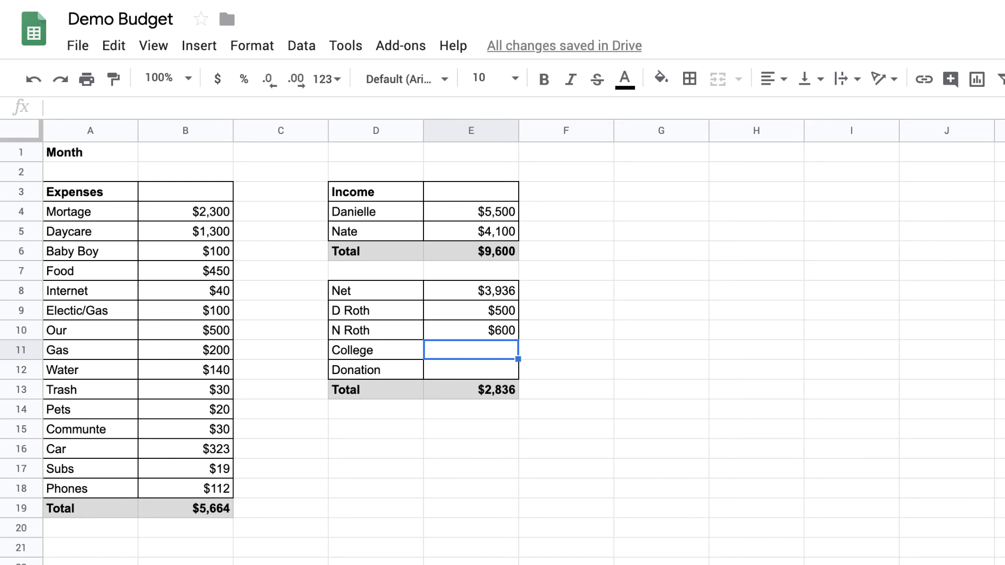
Enter the amounts 350 for College and 250 for Donation in E11:E12.
type("350")
key("Return")
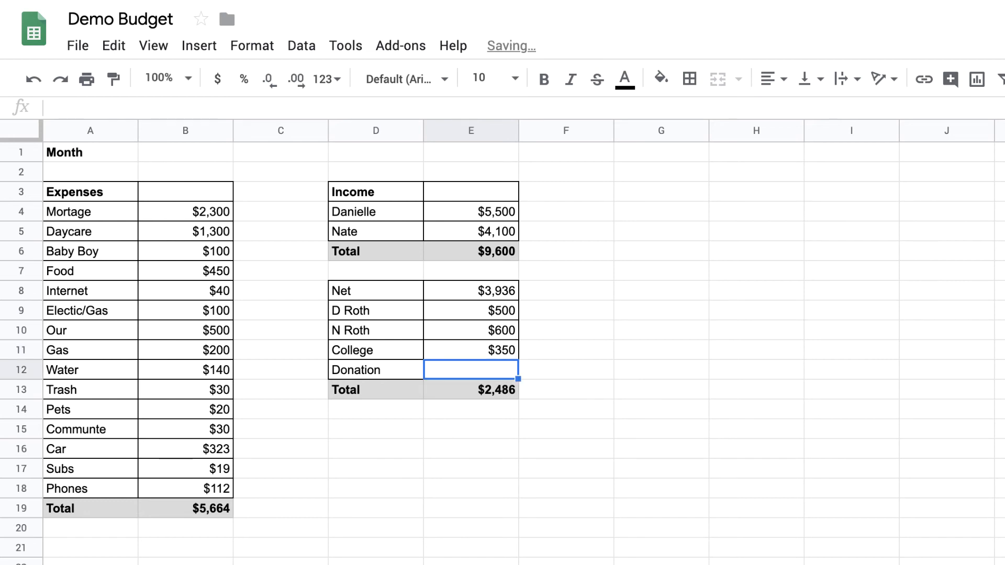
type("250")
key("Return")
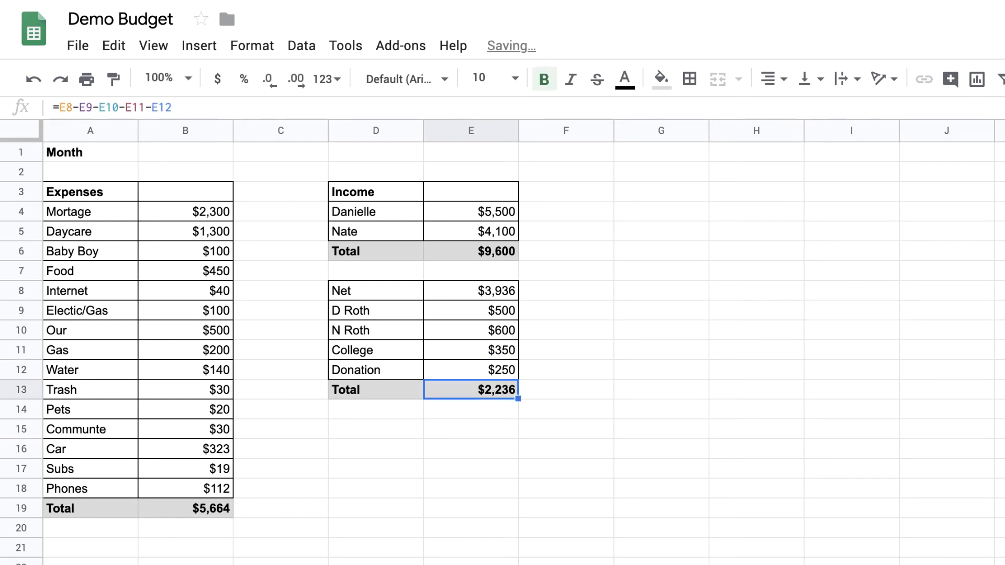
left_click(471, 370)
key("Down")
key("Down")
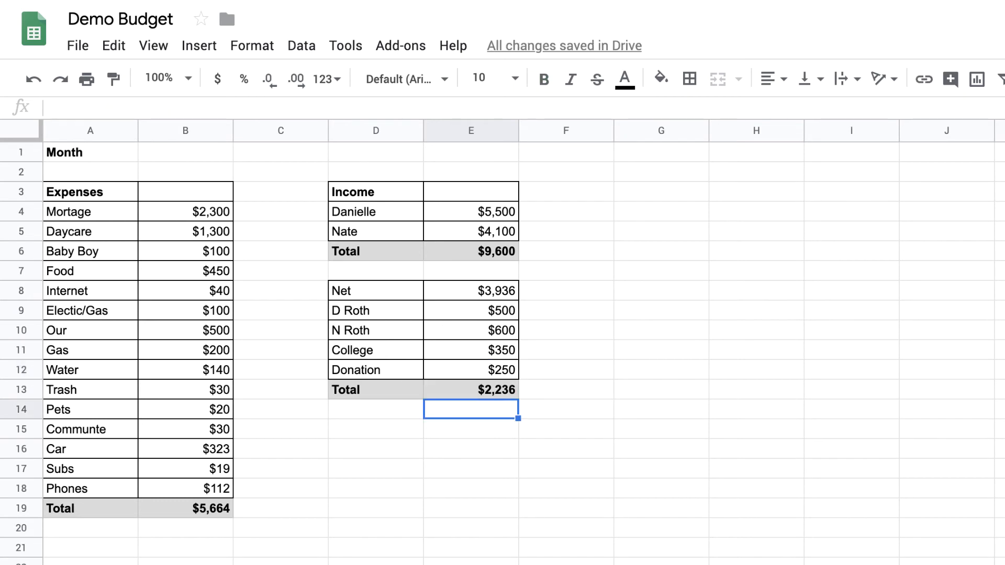
key("Up")
key("Down")
key("Up")
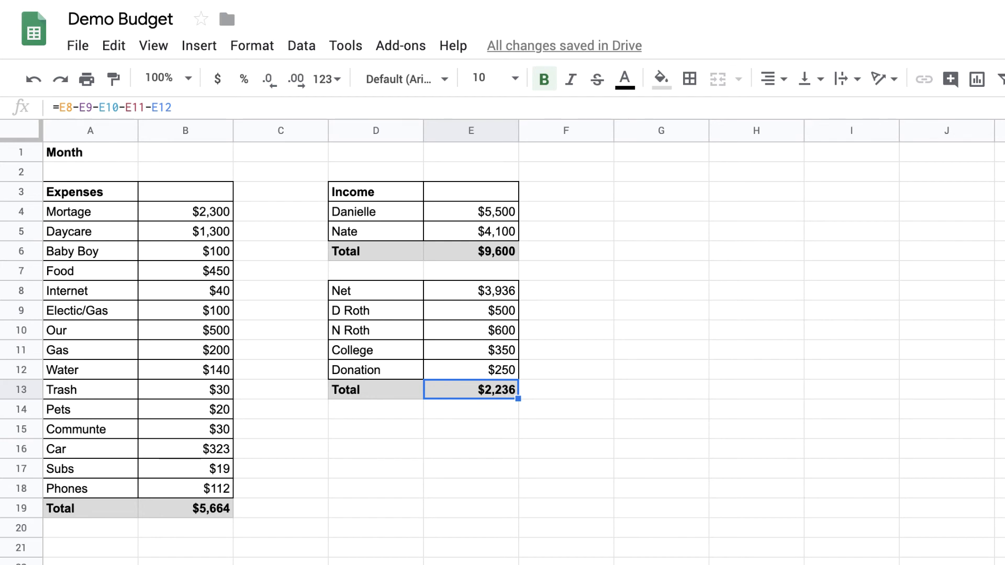
left_click(471, 370)
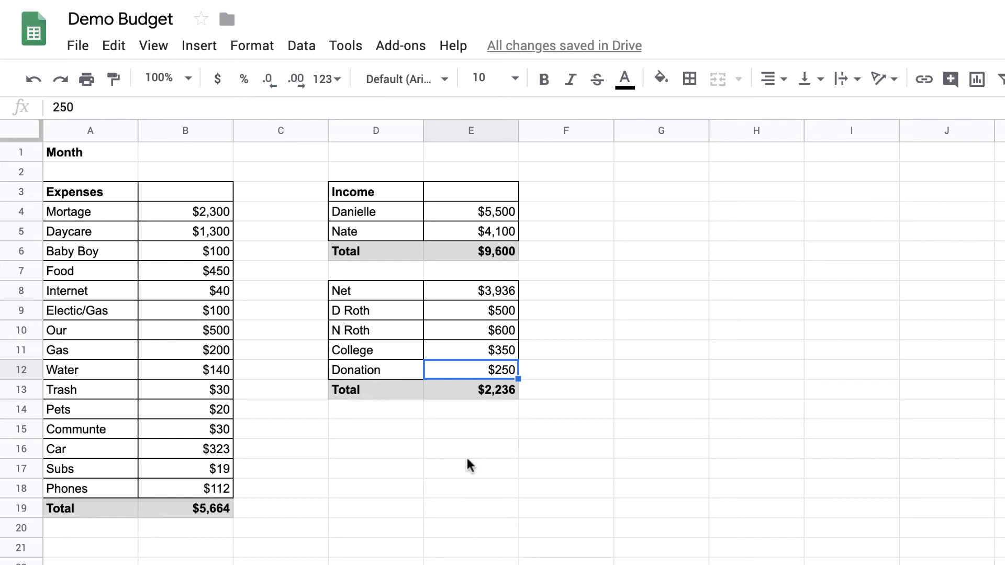
left_click(492, 389)
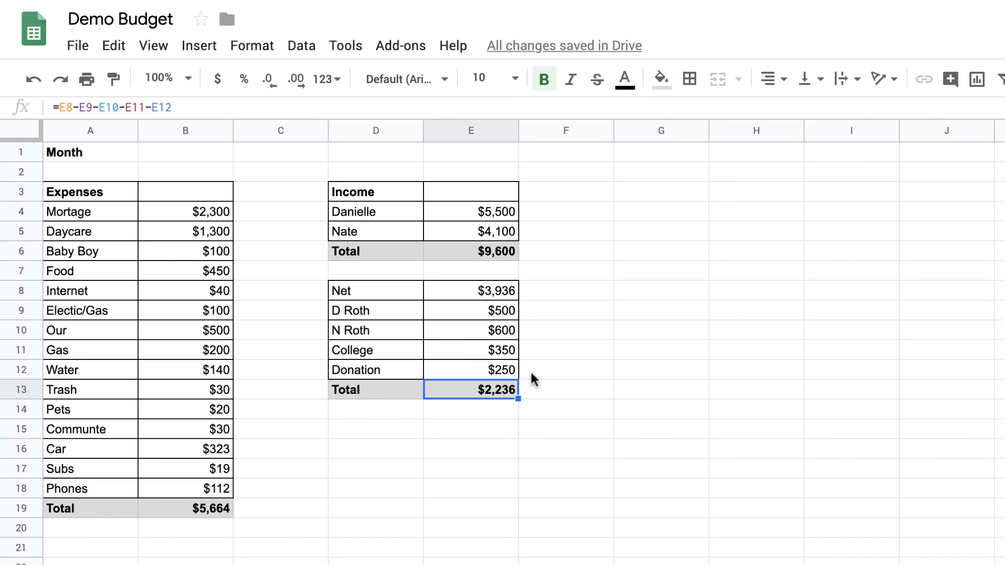
Start a detail table below the expenses with the headings Baby Boy in A21 and Price in B21.
left_click(84, 554)
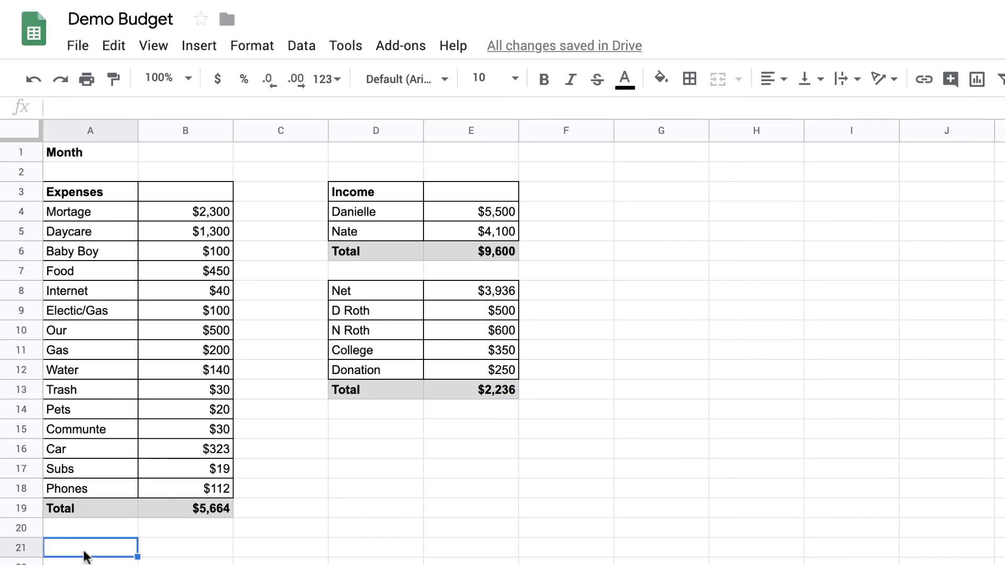
type("Baby Boy")
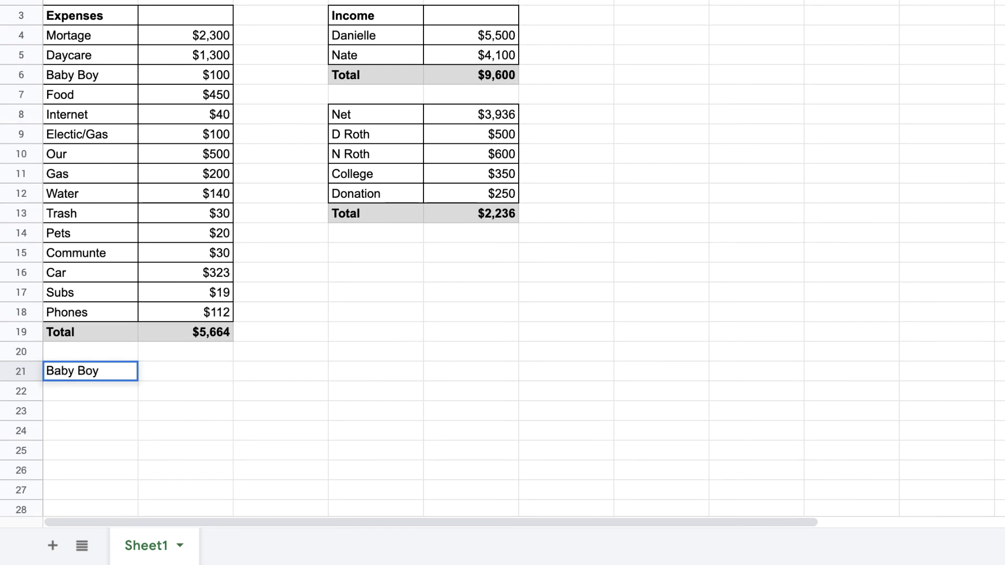
key("Tab")
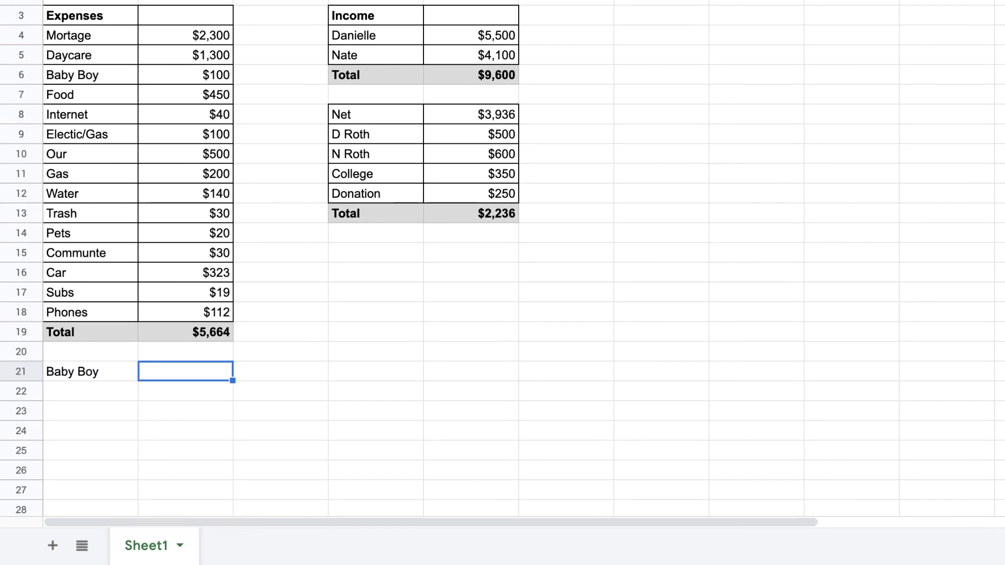
type("Price")
key("Tab")
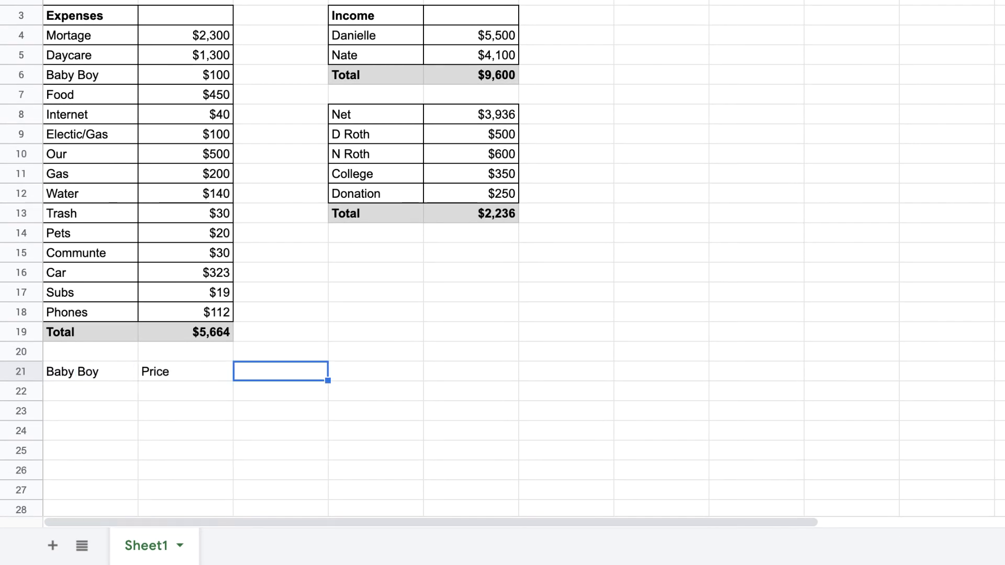
Link C21 to the Baby Boy expense amount with the formula =B6.
type("100")
key("BackSpace")
key("BackSpace")
key("BackSpace")
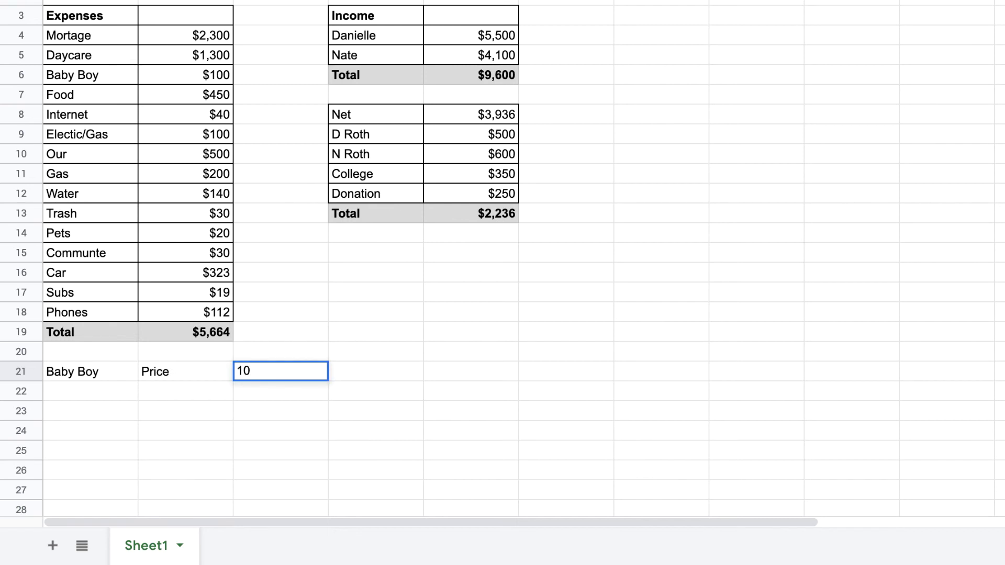
type("=")
left_click(216, 75)
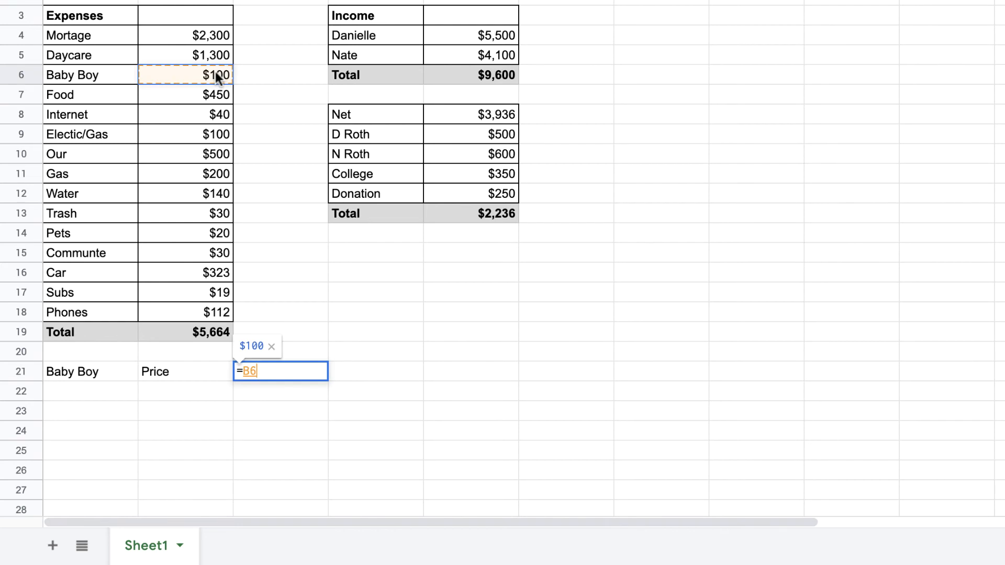
key("Return")
key("Up")
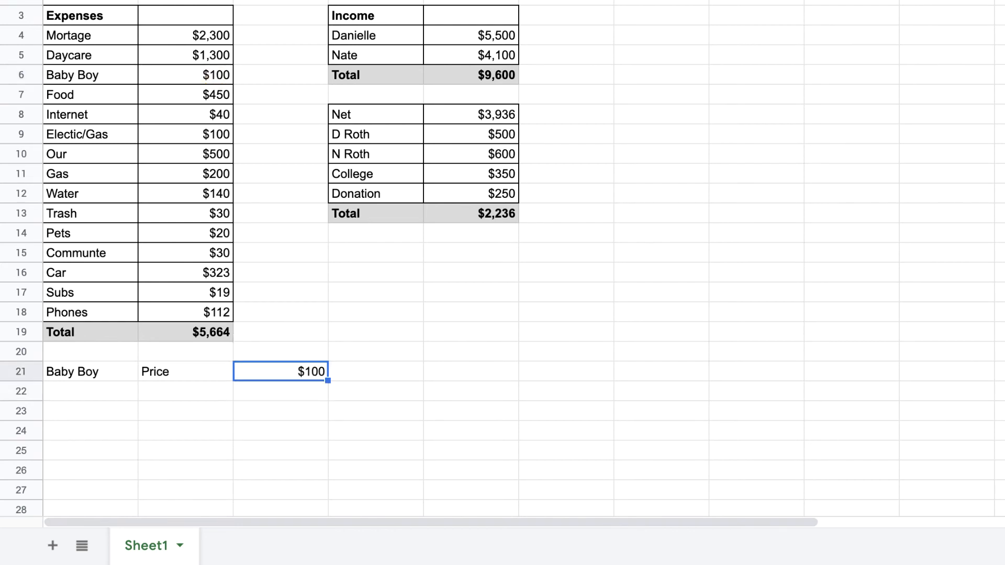
Test the link by changing the Baby Boy expense in B6 to 200 and restoring it to 100.
left_click(218, 77)
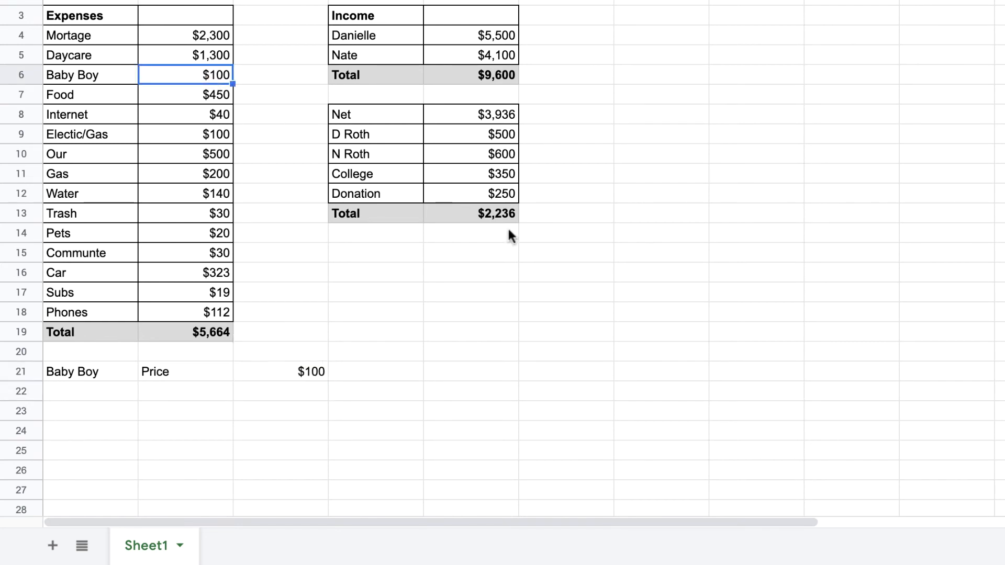
type("200")
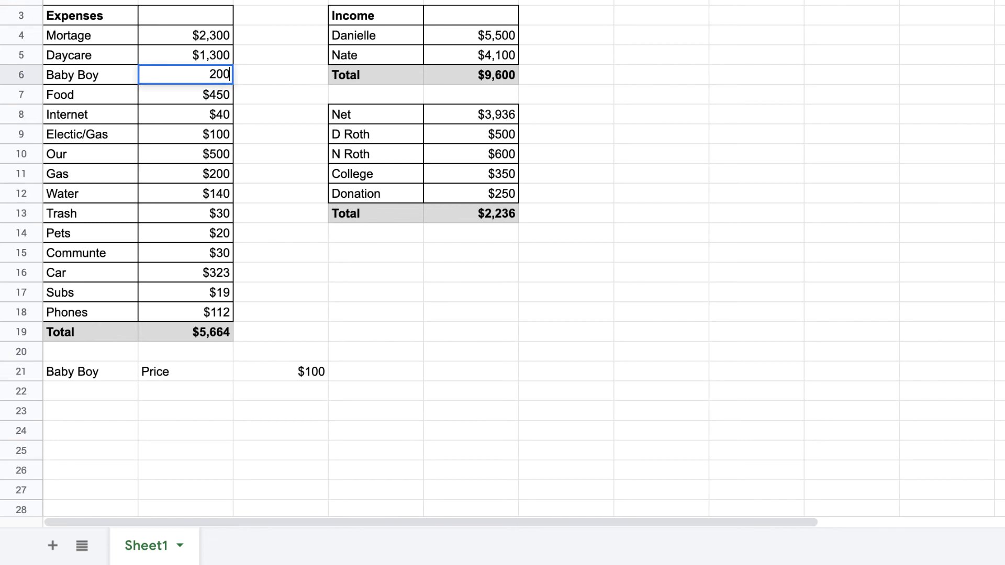
key("Return")
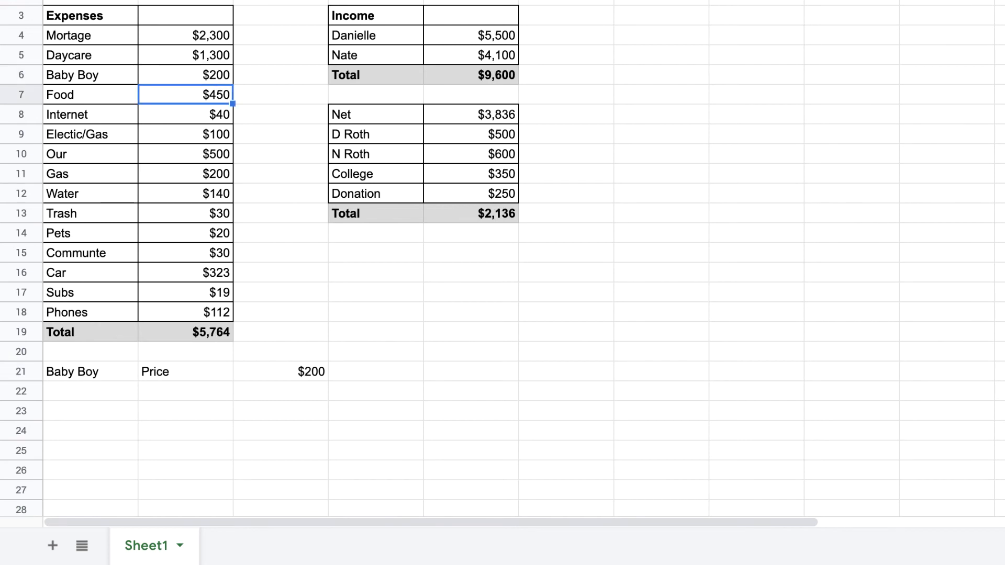
key("Up")
type("100")
key("Return")
scroll(103, 387, "down", 5)
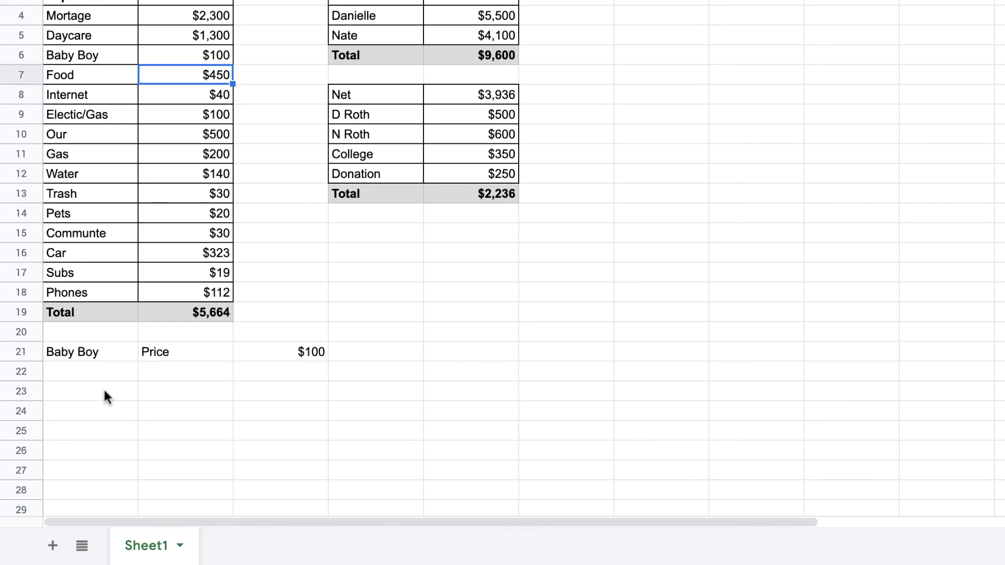
Apply borders to all cells of the Baby Boy detail table in A21:C31.
left_click_drag(85, 195, 258, 399)
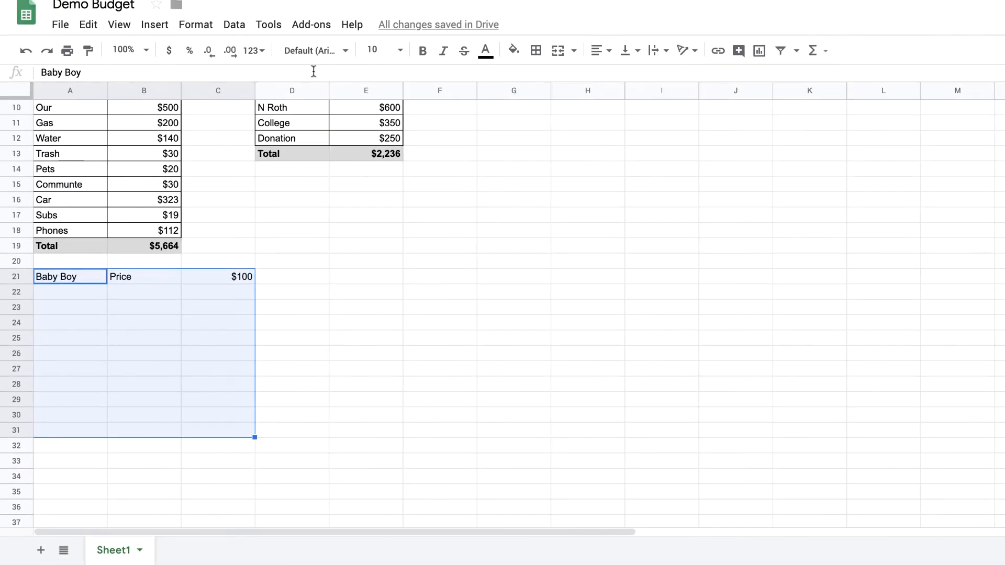
left_click(535, 51)
left_click(541, 79)
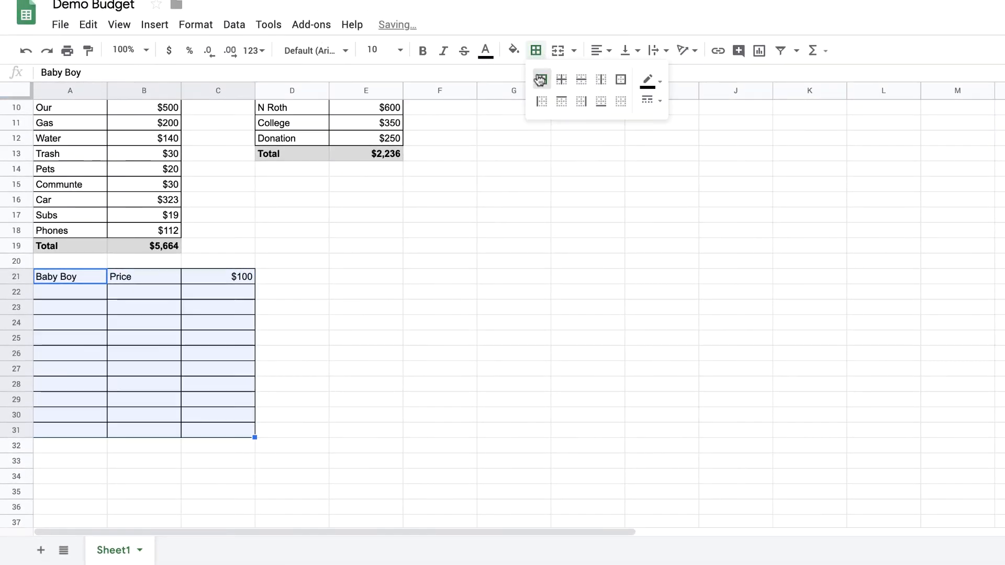
left_click(121, 337)
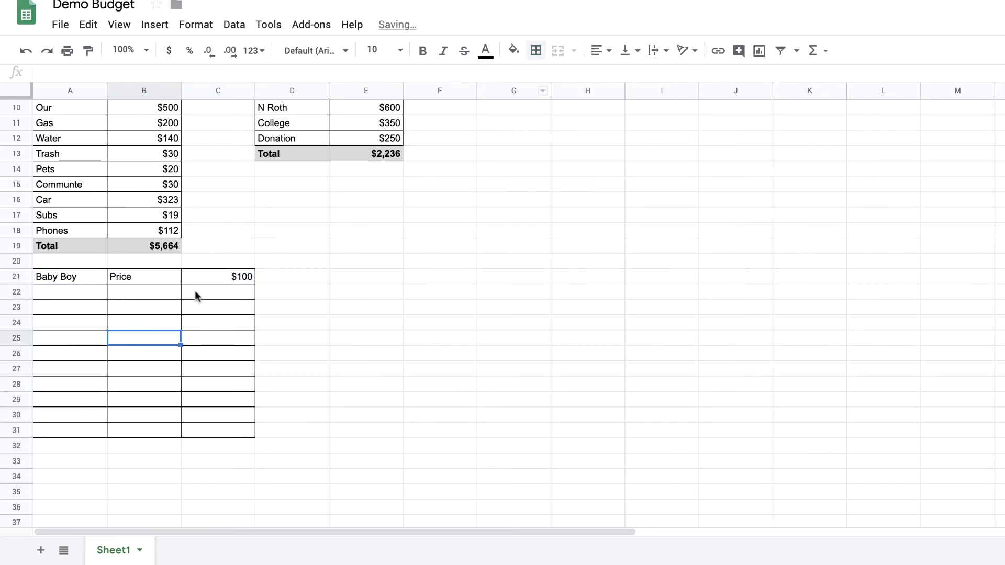
Enter the running balance formula =C21-B22 in C22 and fill it down through C31.
left_click(224, 294)
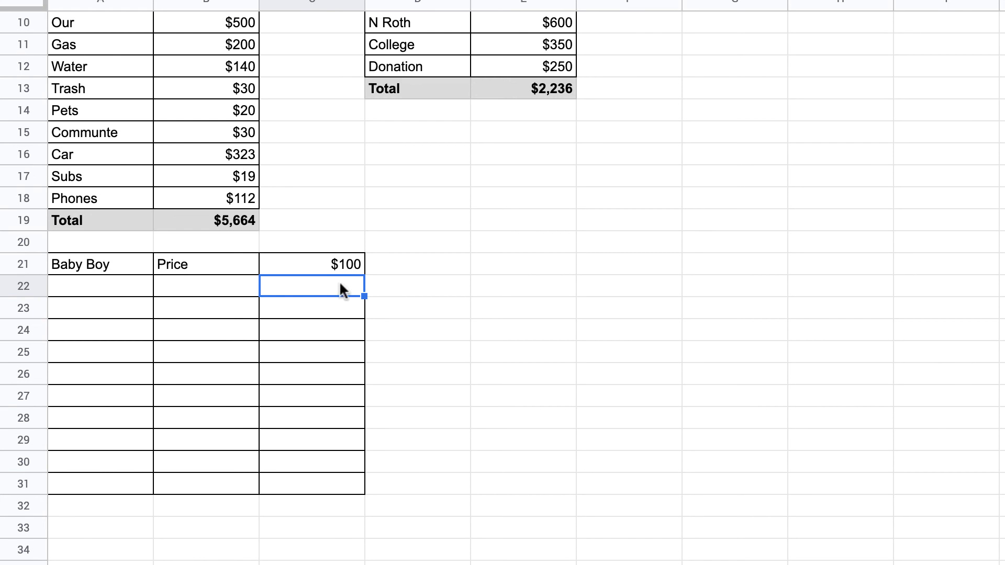
type("=")
left_click(342, 265)
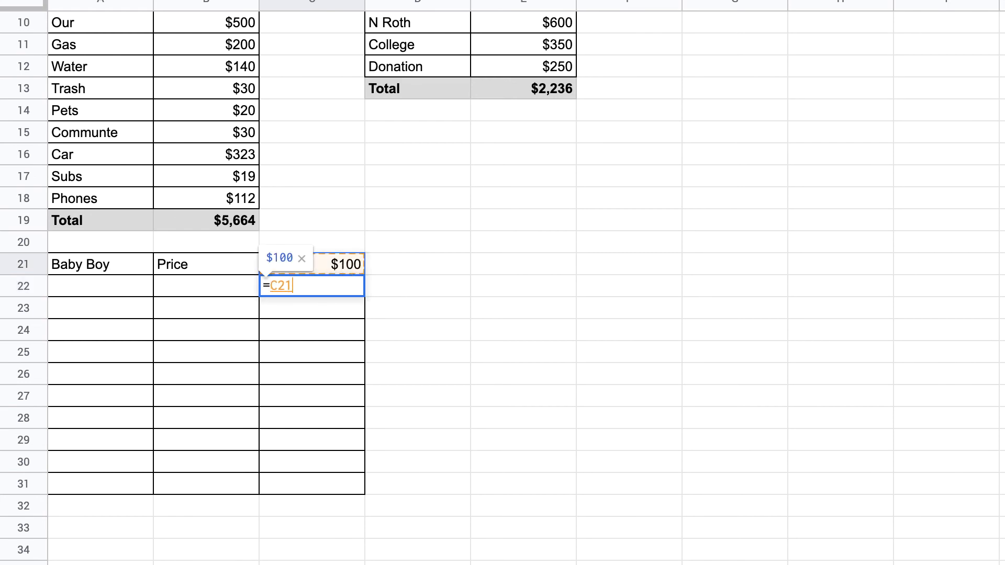
type("-")
left_click(183, 286)
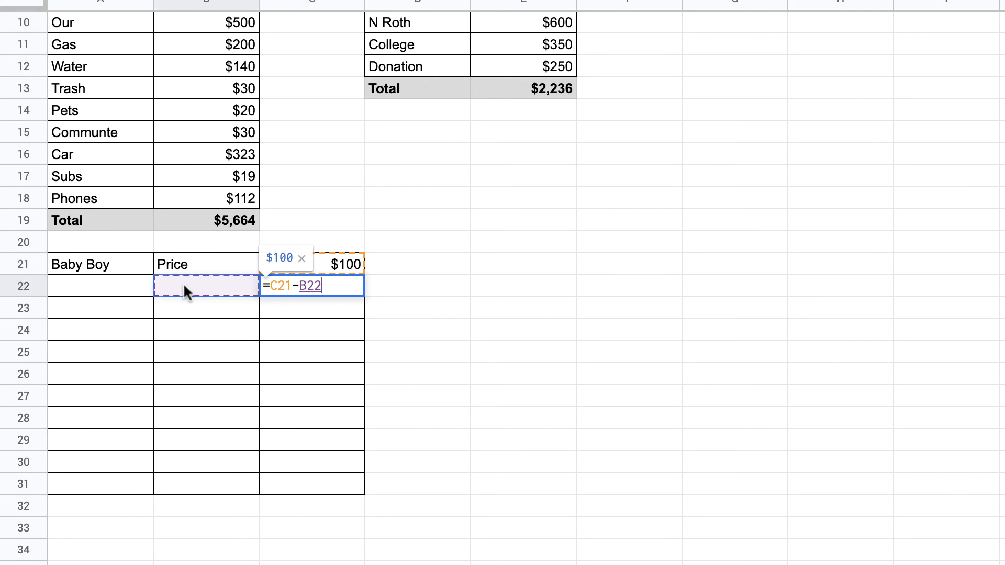
key("Return")
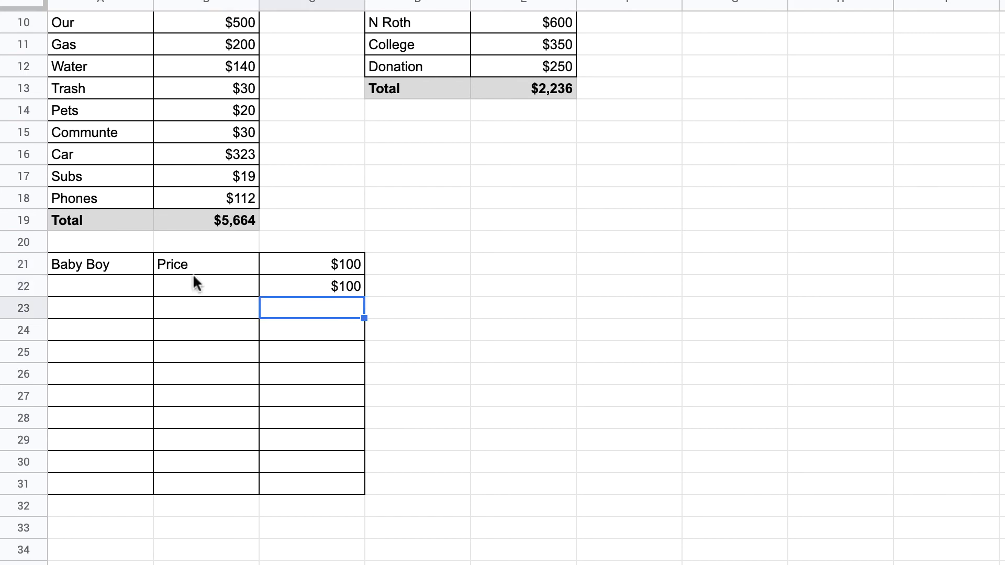
left_click(356, 293)
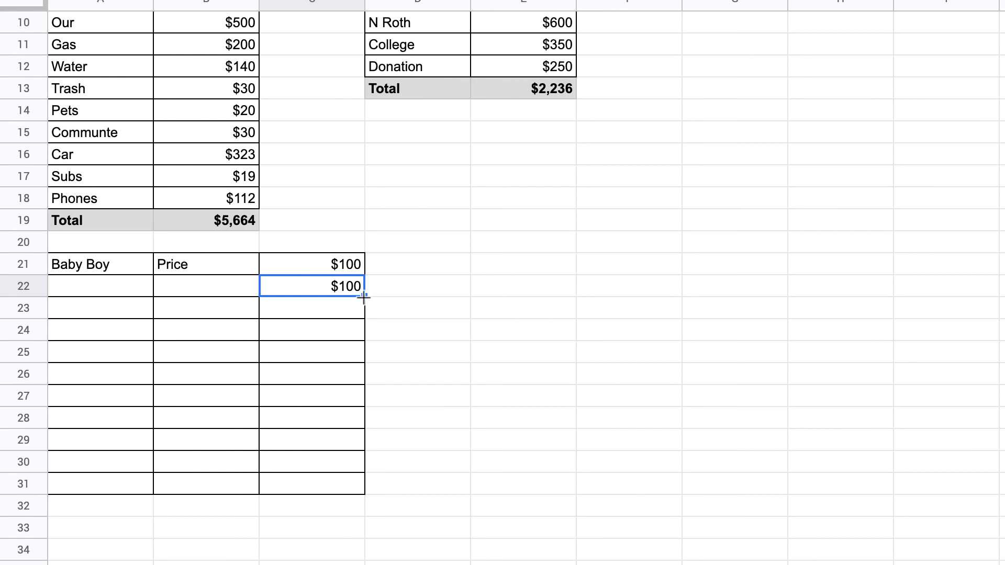
left_click_drag(364, 297, 354, 491)
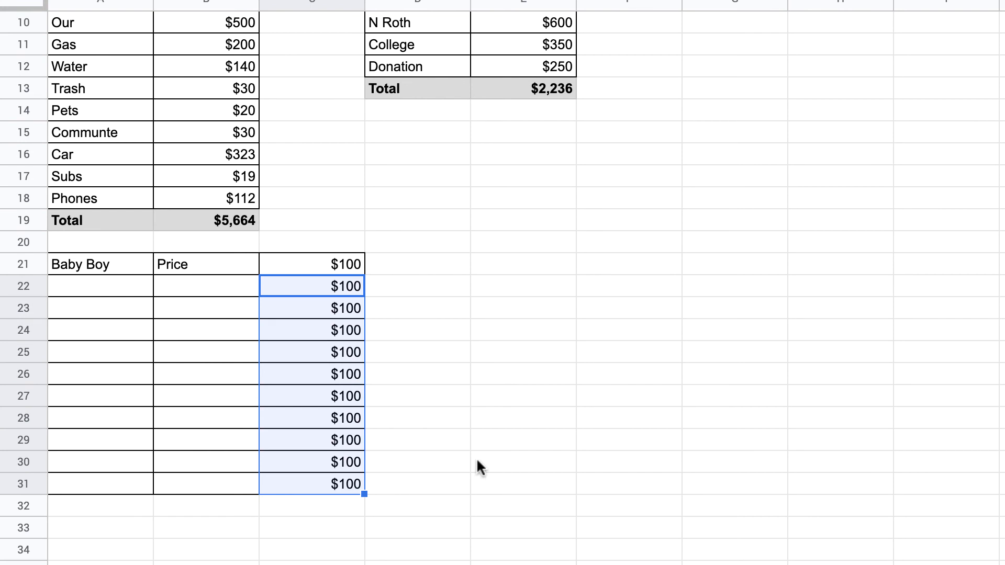
Test the Baby Boy running balance with a Toy entry priced at 10 in row 22, and clear the entry.
left_click(206, 286)
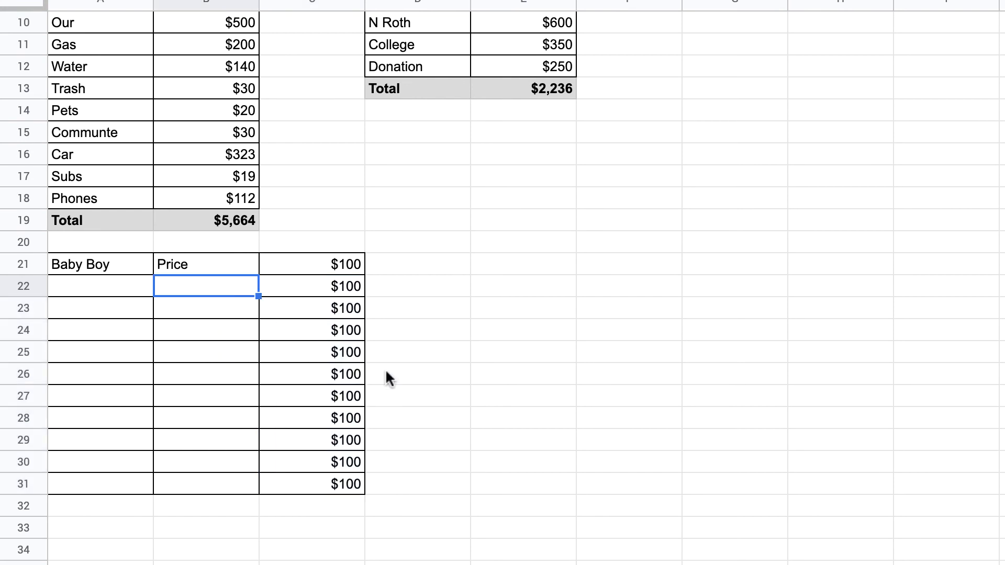
key("Down")
key("Up")
key("Left")
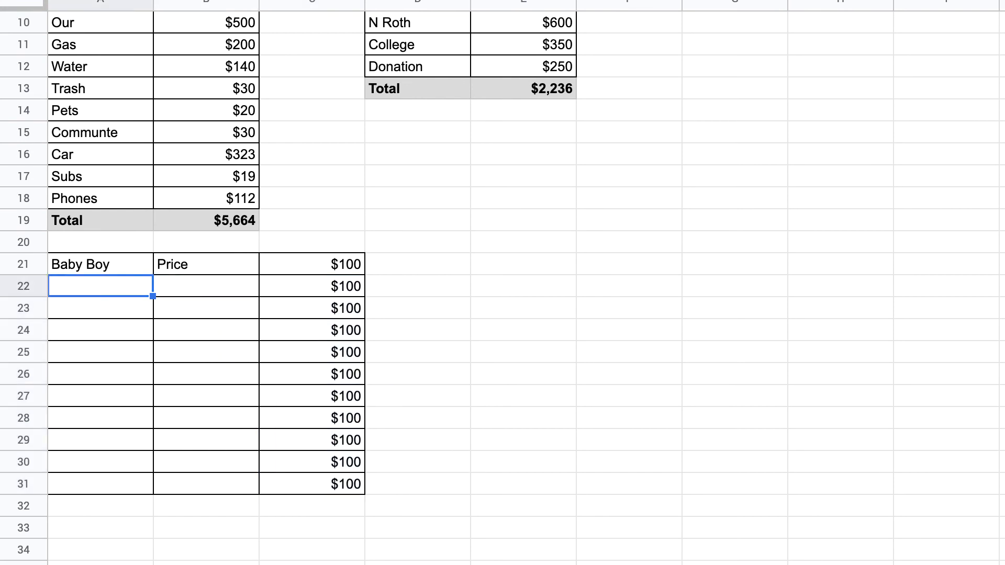
type("Toy")
key("Tab")
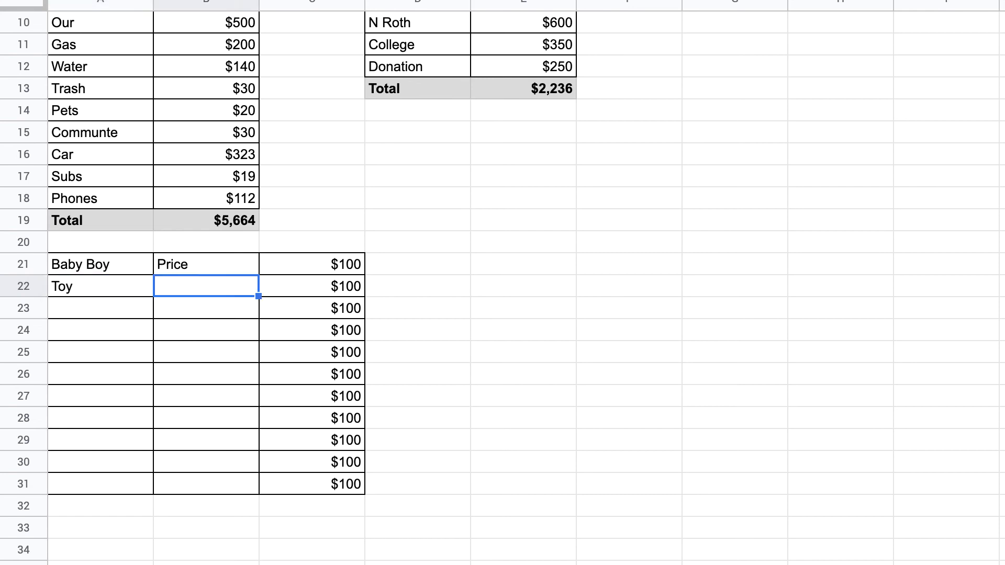
type("10")
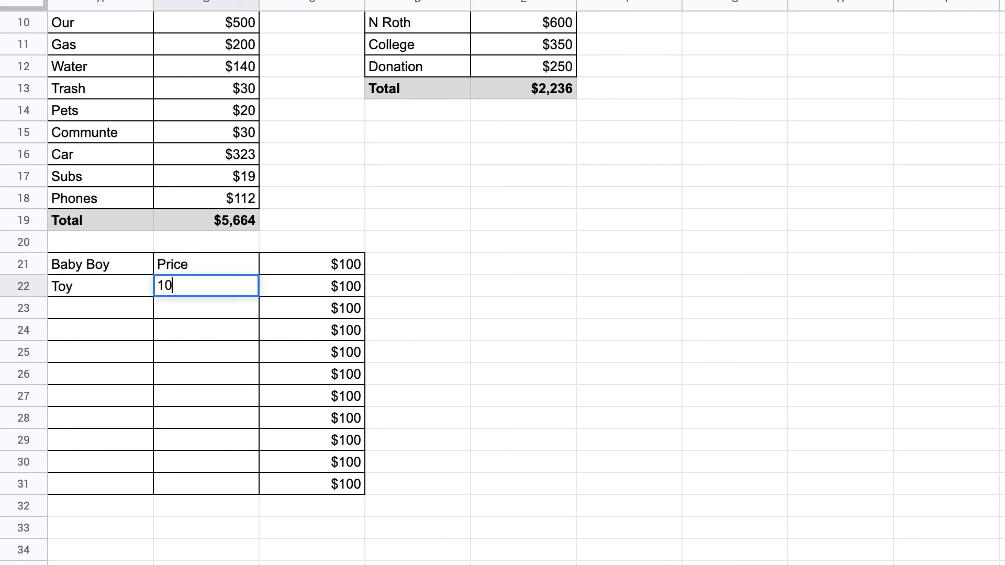
key("Return")
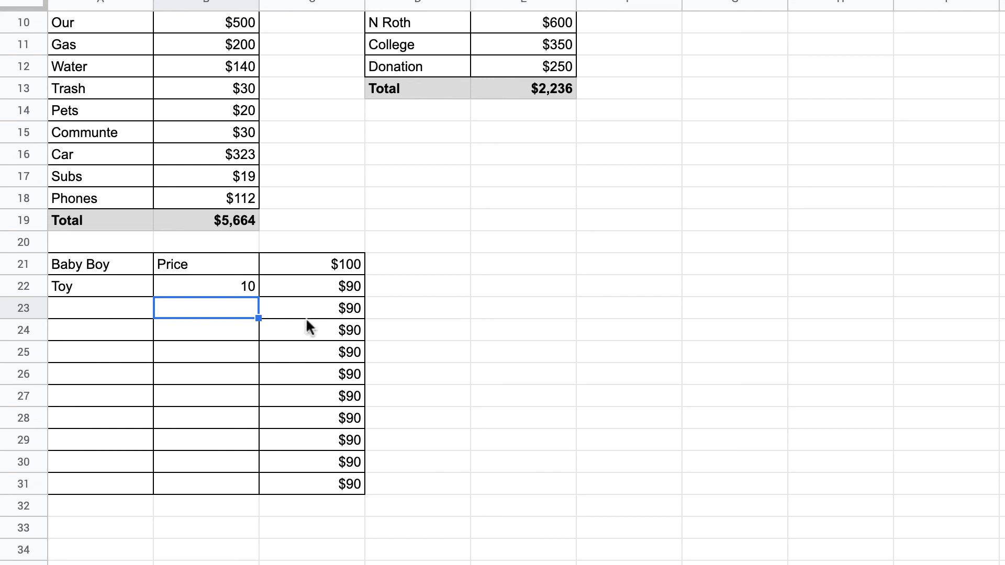
left_click_drag(213, 279, 66, 287)
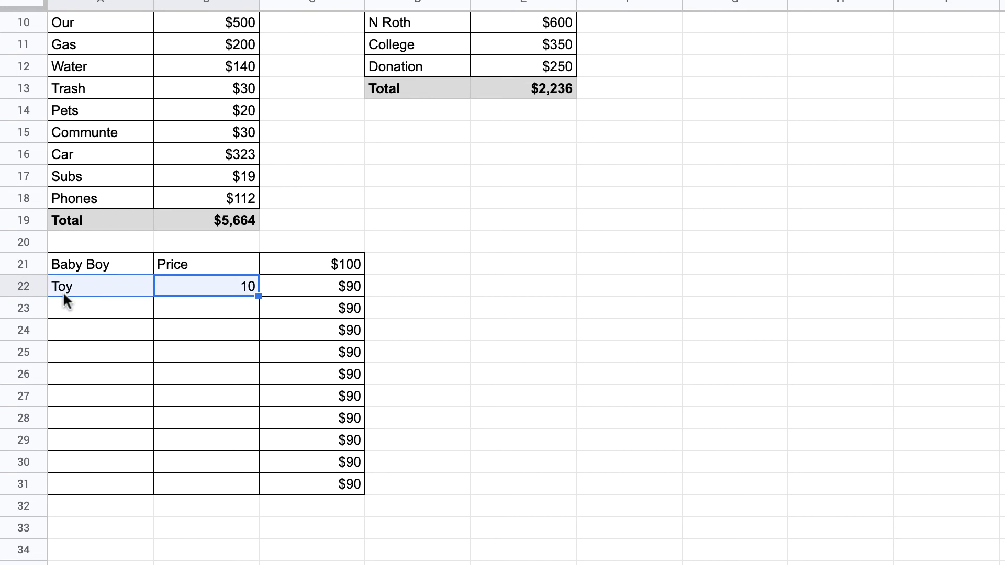
key("Delete")
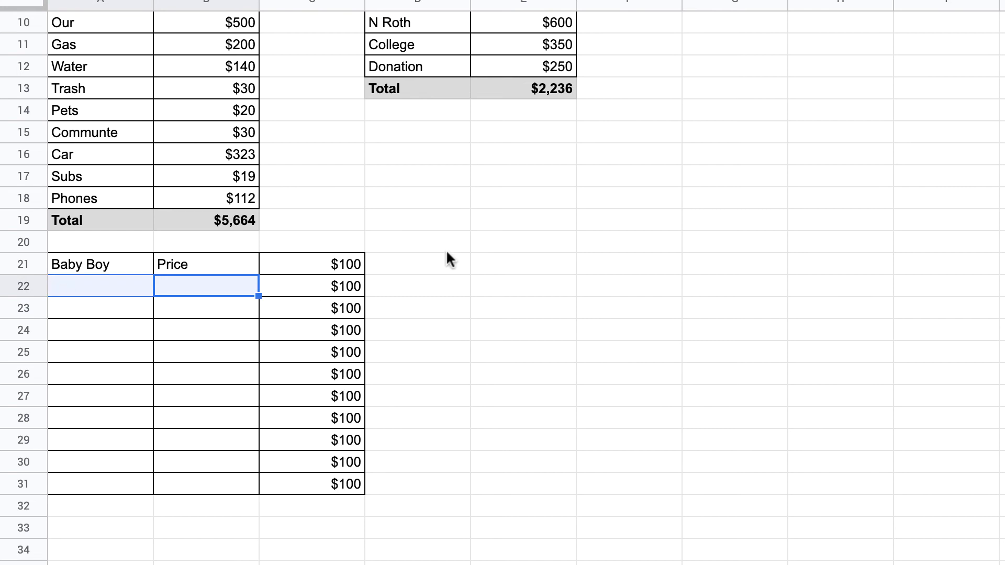
Insert one blank row below the Food expense in row 7.
scroll(304, 398, "down", 1)
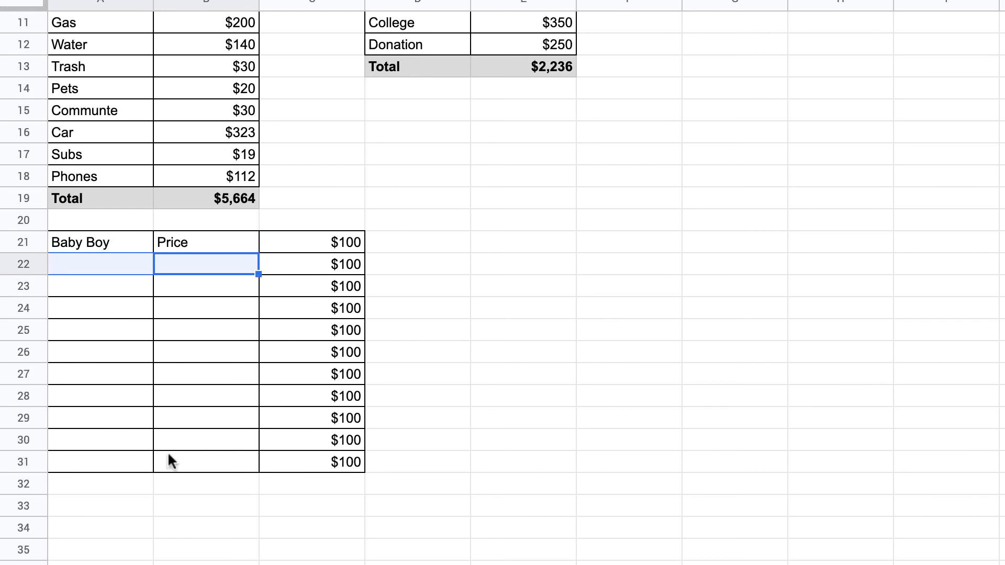
scroll(170, 445, "up", 4)
scroll(162, 443, "down", 9)
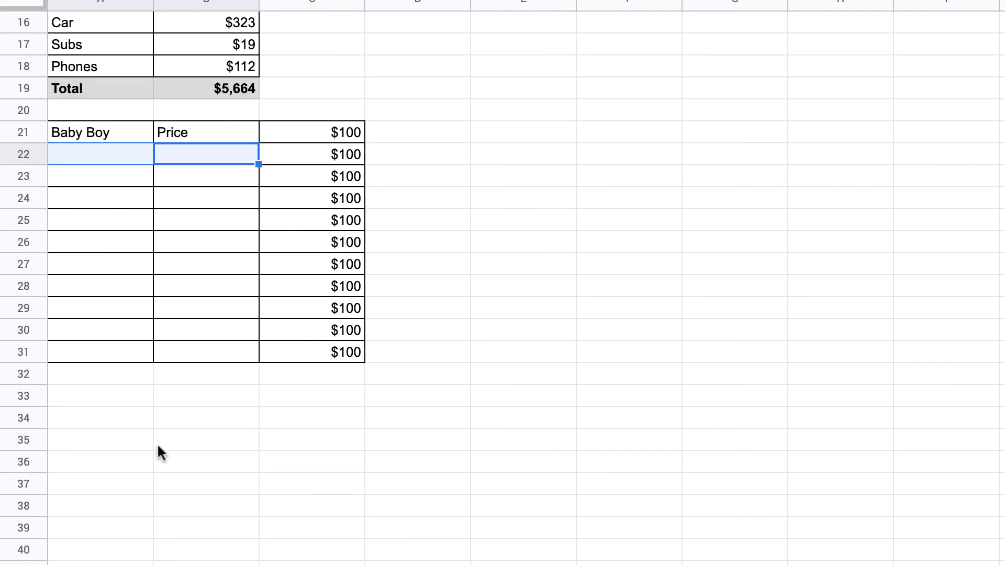
left_click(82, 402)
scroll(93, 371, "up", 5)
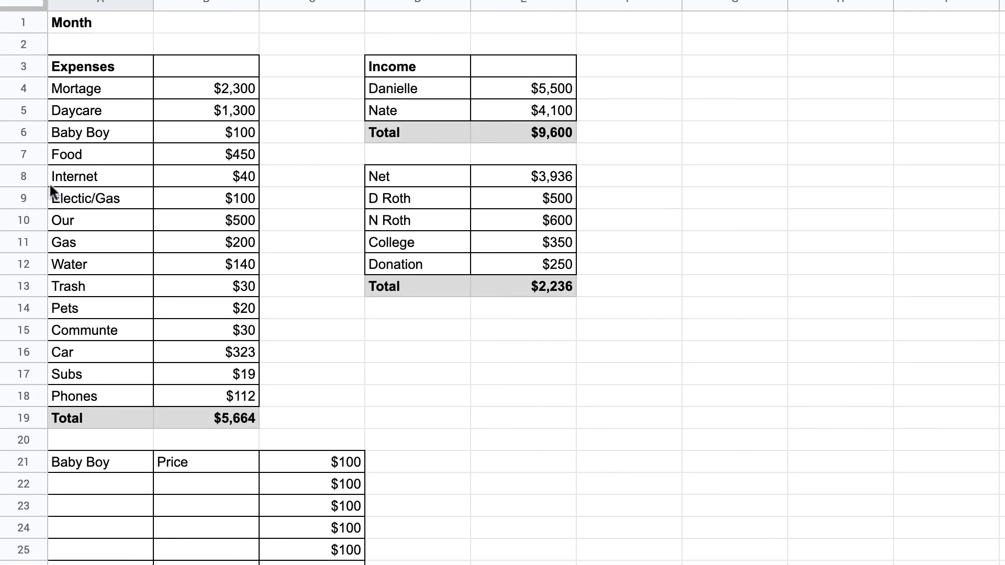
right_click(27, 155)
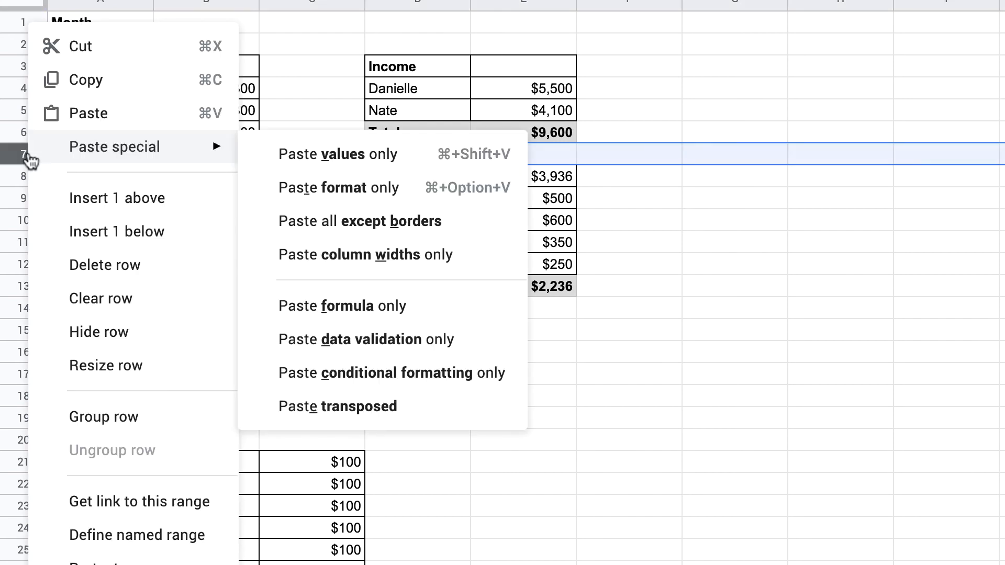
left_click(157, 233)
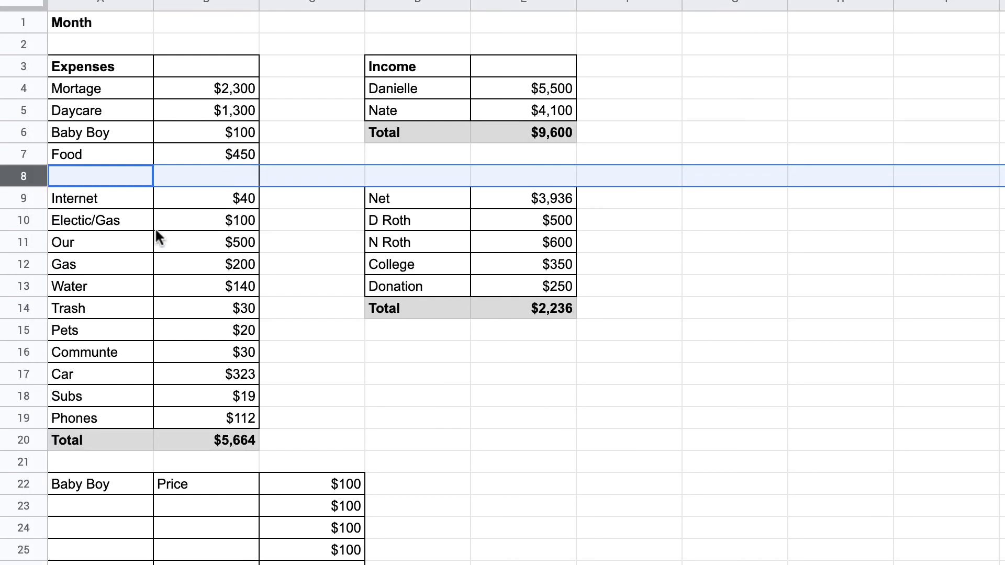
Fill the blank expense row 8 with the label Misc and the amount 650.
left_click(68, 178)
type("Misc")
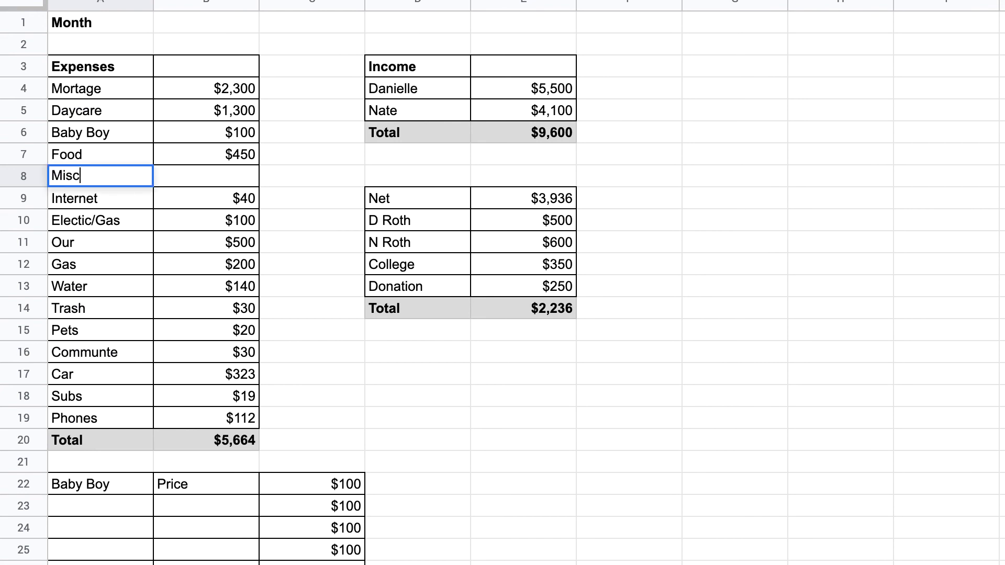
key("Tab")
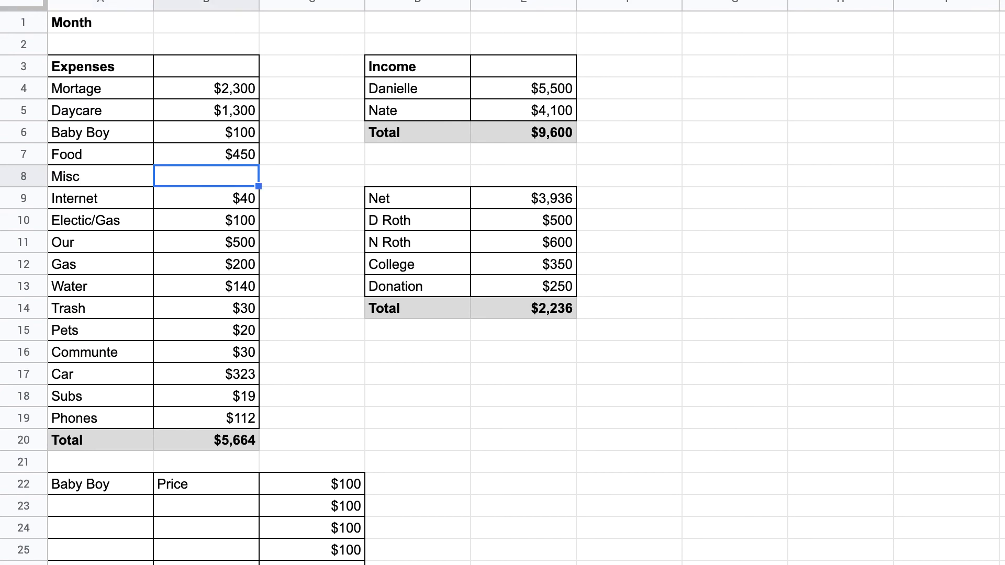
type("650")
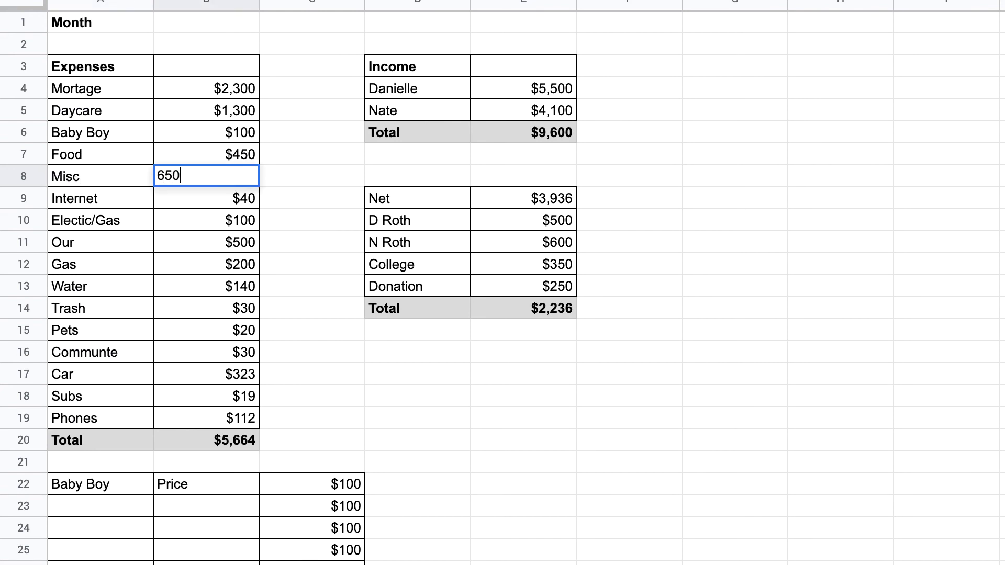
key("Return")
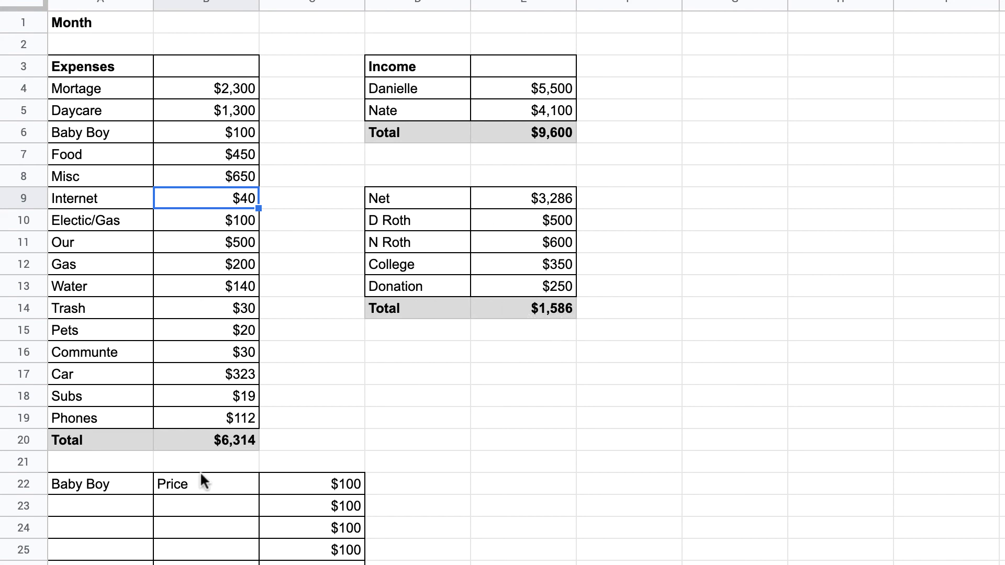
Start a second detail table below the Baby Boy table with the headings Misc in A34 and Price in B34.
scroll(446, 230, "down", 3)
scroll(446, 242, "down", 5)
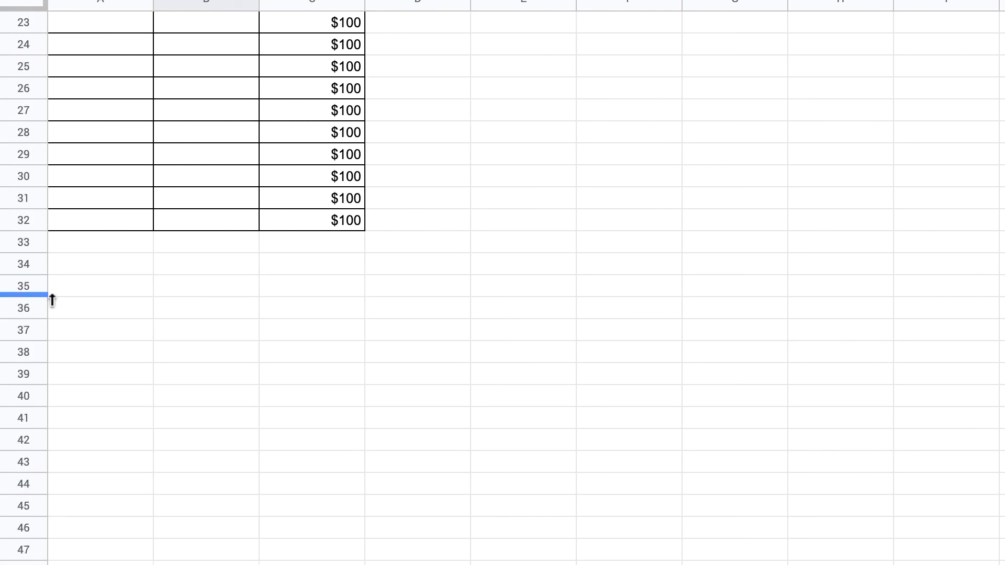
left_click(83, 266)
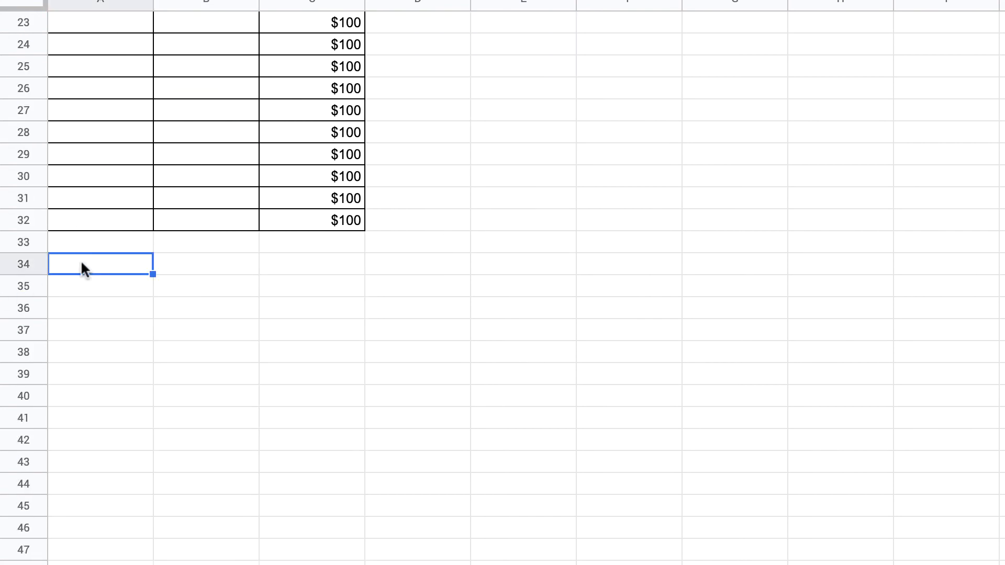
type("Misc")
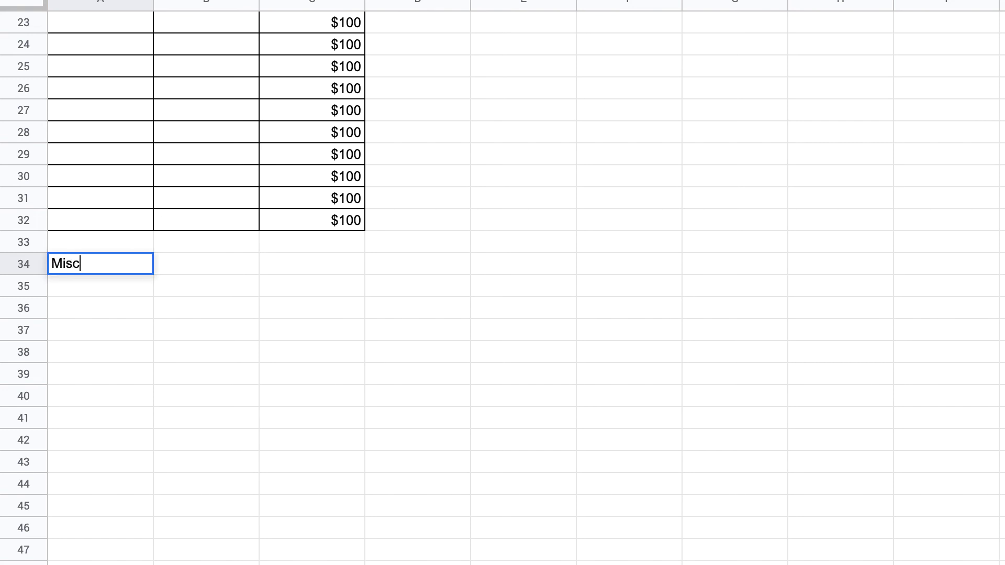
key("Tab")
type("Price")
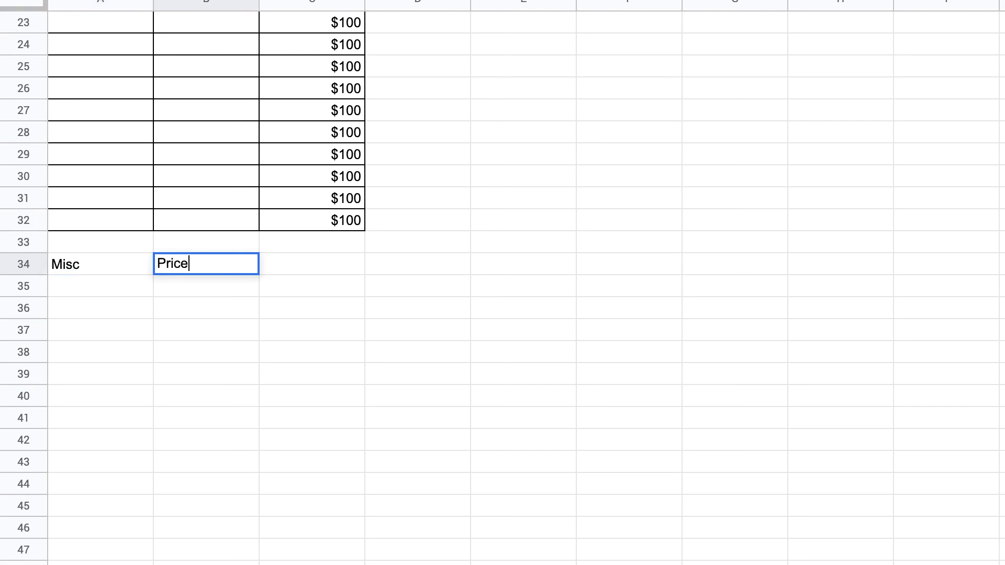
Link C34 to the Misc expense amount with the formula =B8.
key("Tab")
type("=")
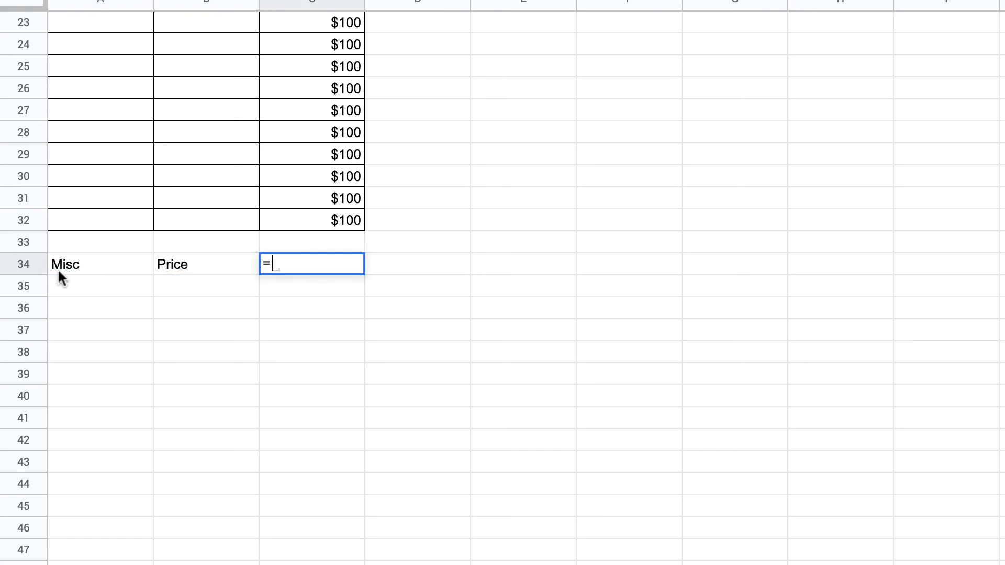
scroll(57, 268, "up", 10)
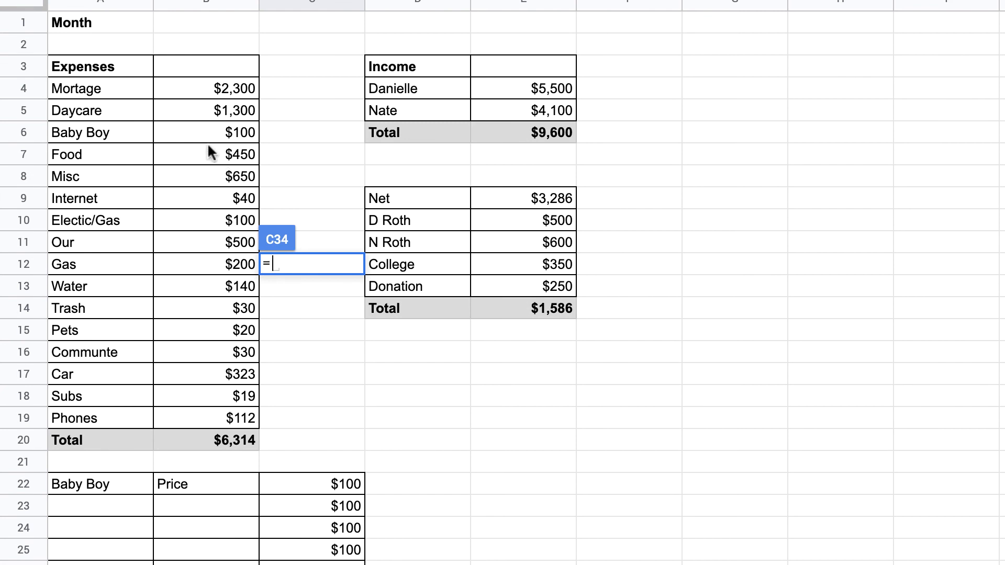
left_click(237, 175)
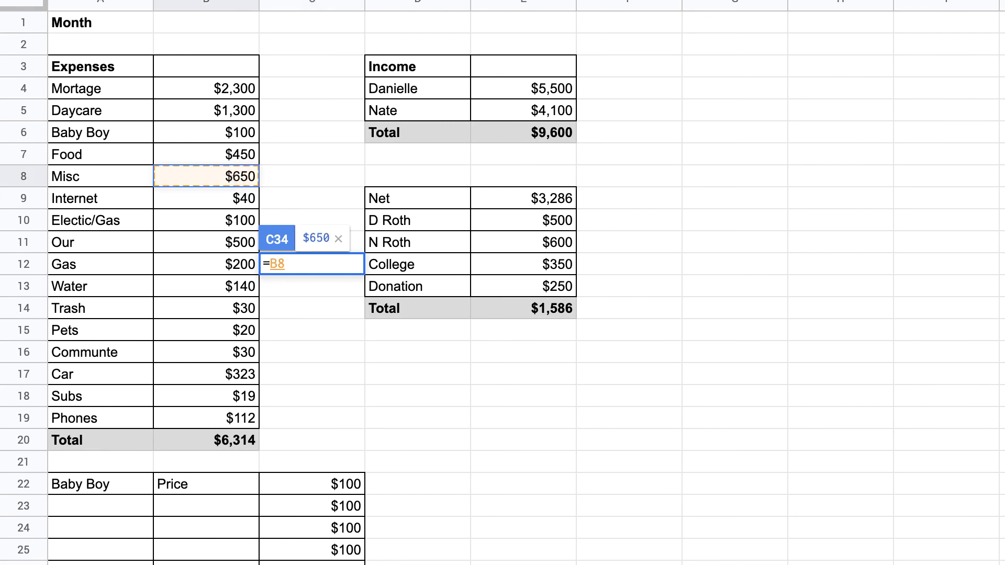
key("Return")
Apply borders to all cells of the Misc detail table in A34:C46.
scroll(201, 369, "down", 2)
left_click(173, 329)
left_click(78, 286)
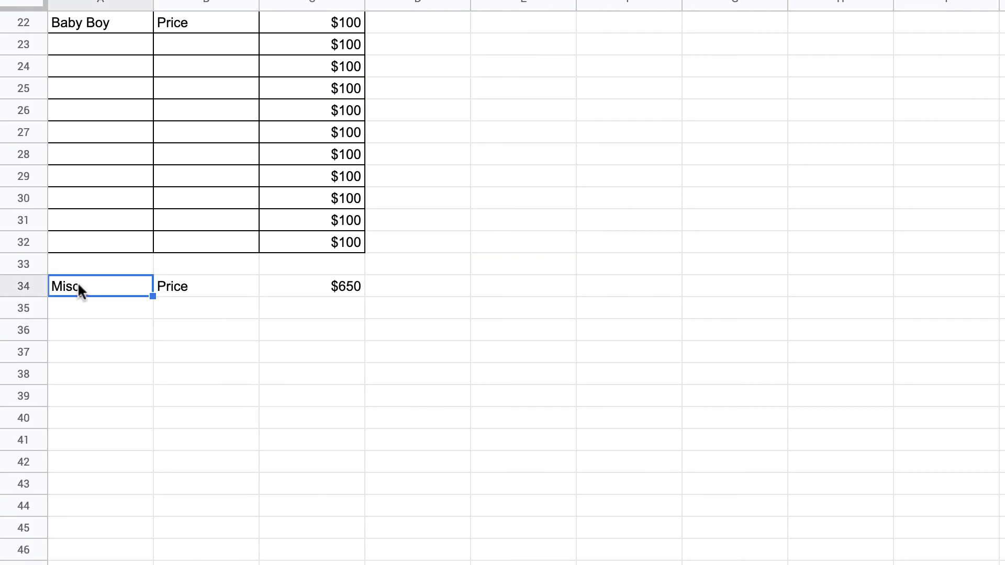
left_click_drag(86, 282, 330, 549)
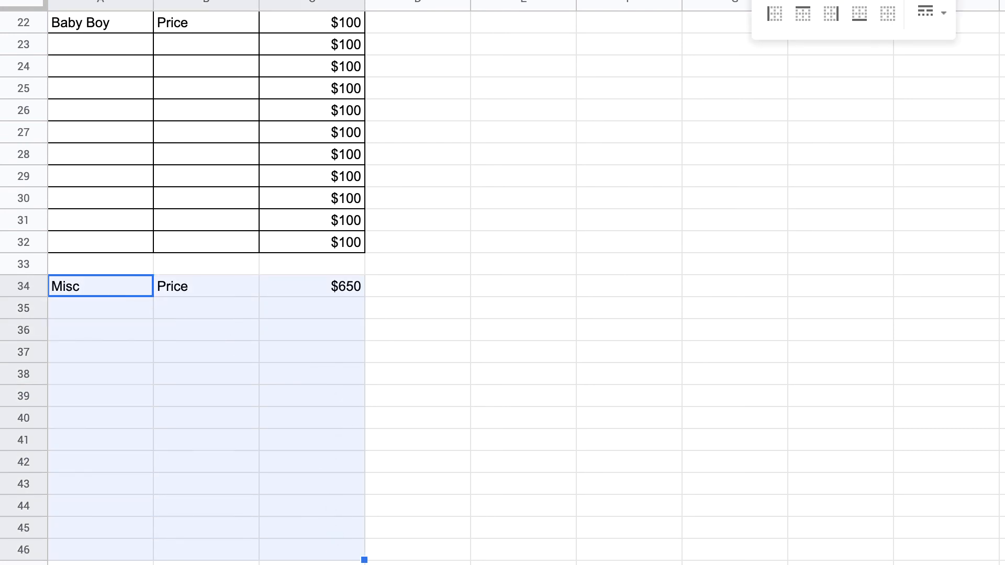
left_click(782, 4)
left_click(316, 307)
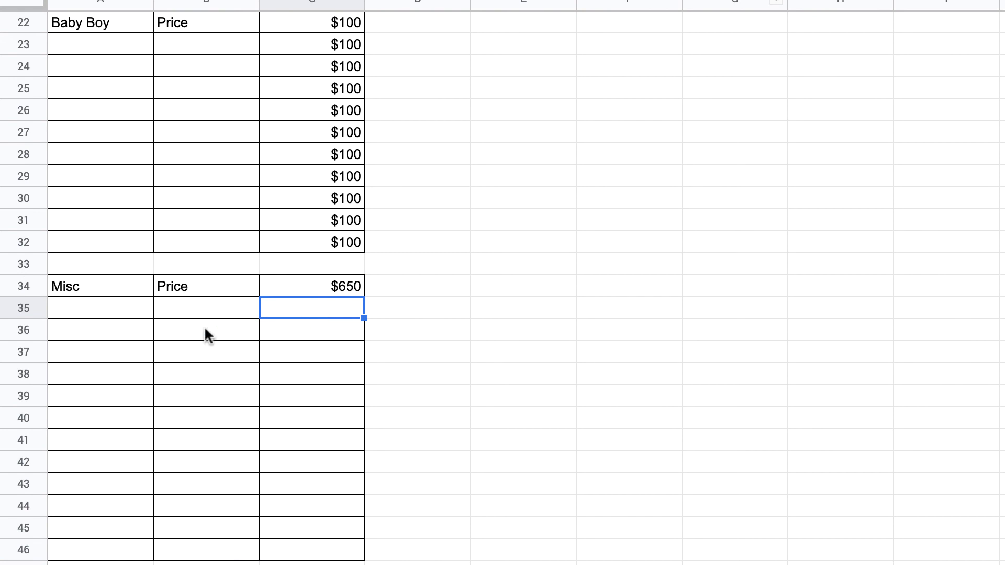
Enter the running balance formula =C34-B35 in C35 of the Misc detail table.
type("=")
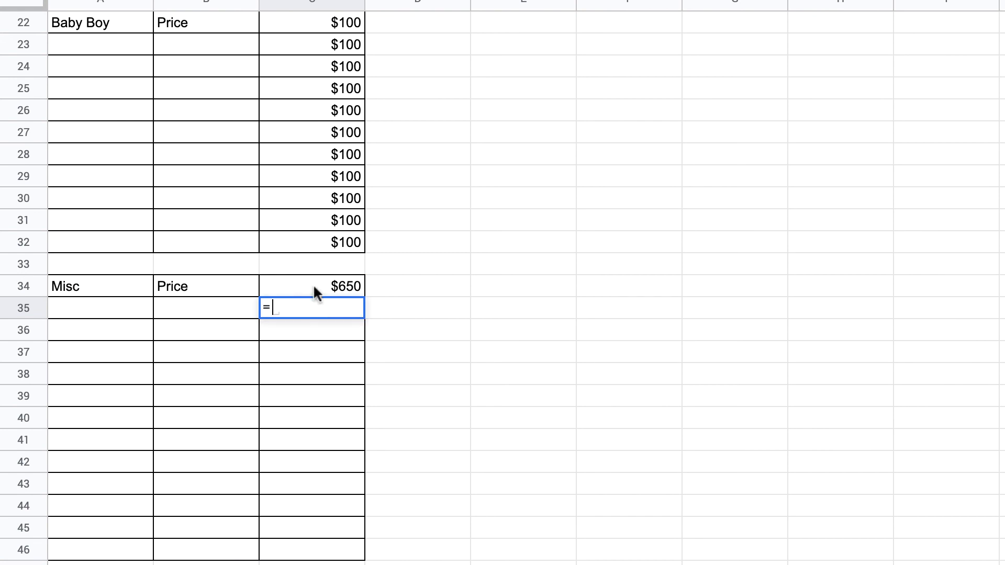
left_click(329, 286)
type("-")
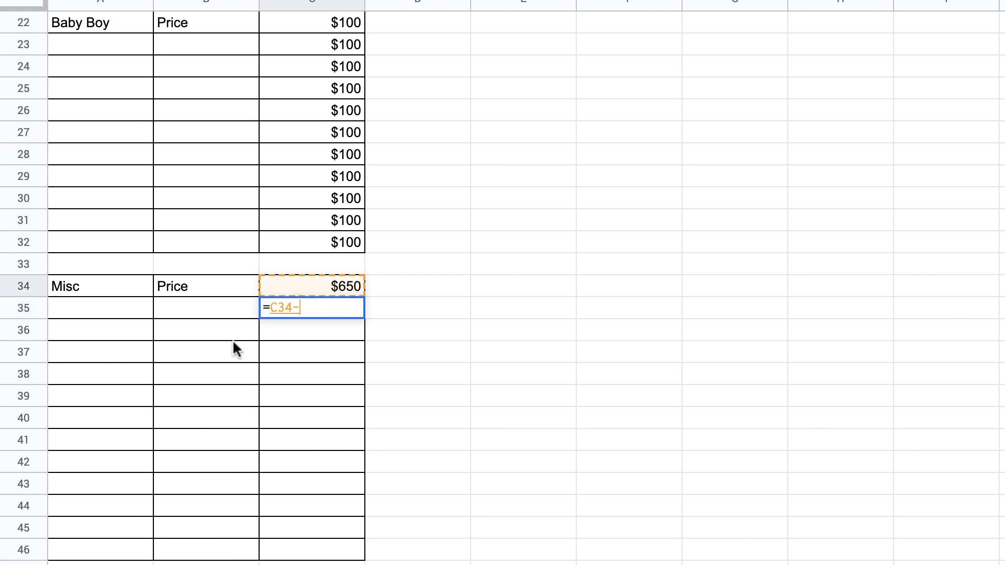
left_click(204, 309)
key("Return")
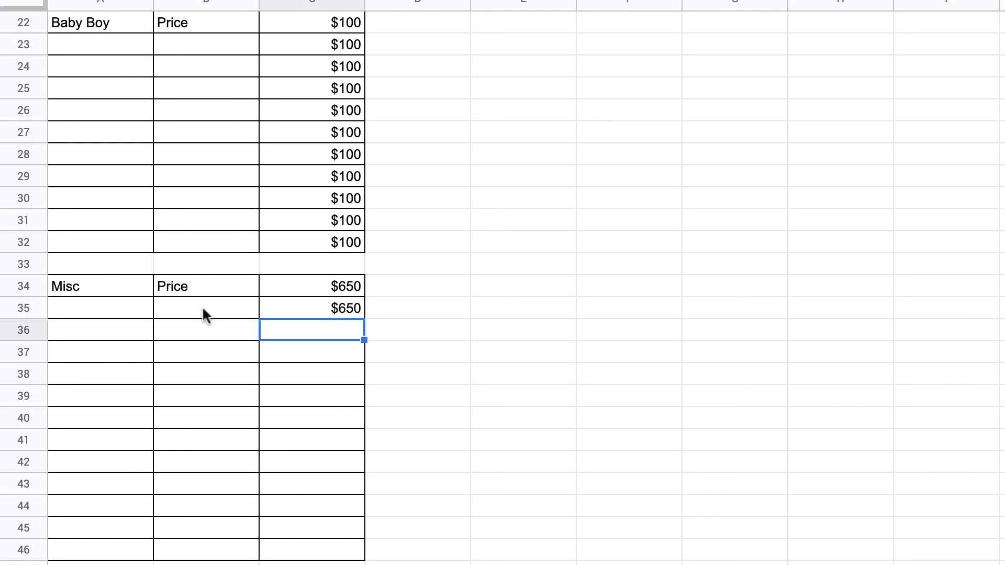
Fill the balance formula from C35 down through C46 in the Misc detail table.
left_click(358, 307)
left_click_drag(365, 320, 361, 554)
left_click(491, 424)
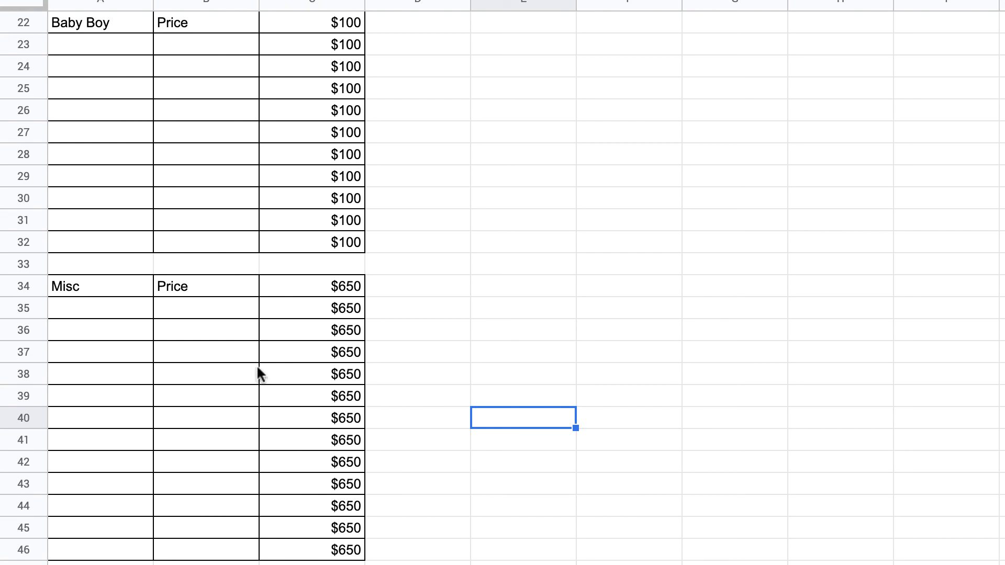
Insert a blank row below the Misc row in the expenses table.
scroll(283, 314, "up", 3)
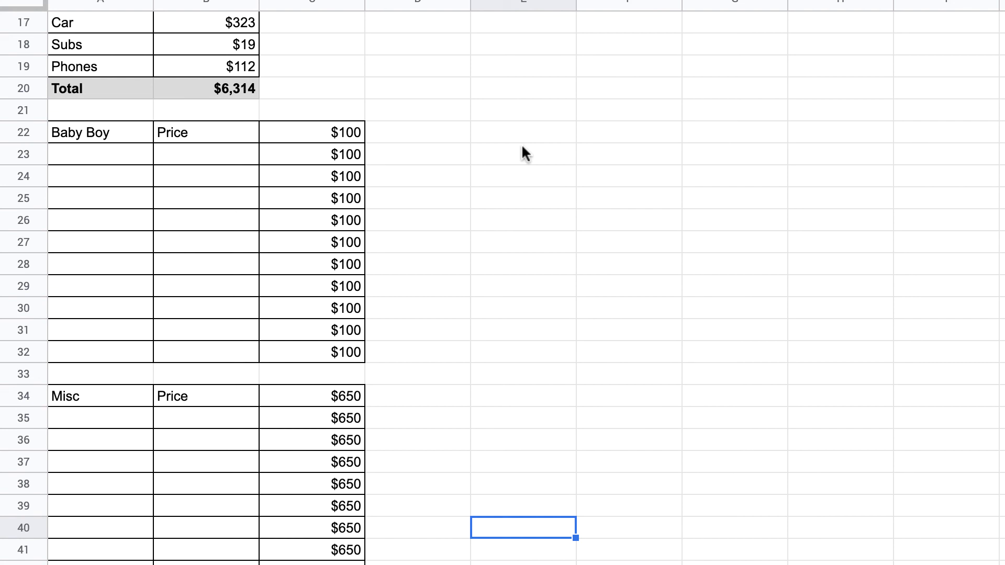
scroll(521, 146, "up", 1)
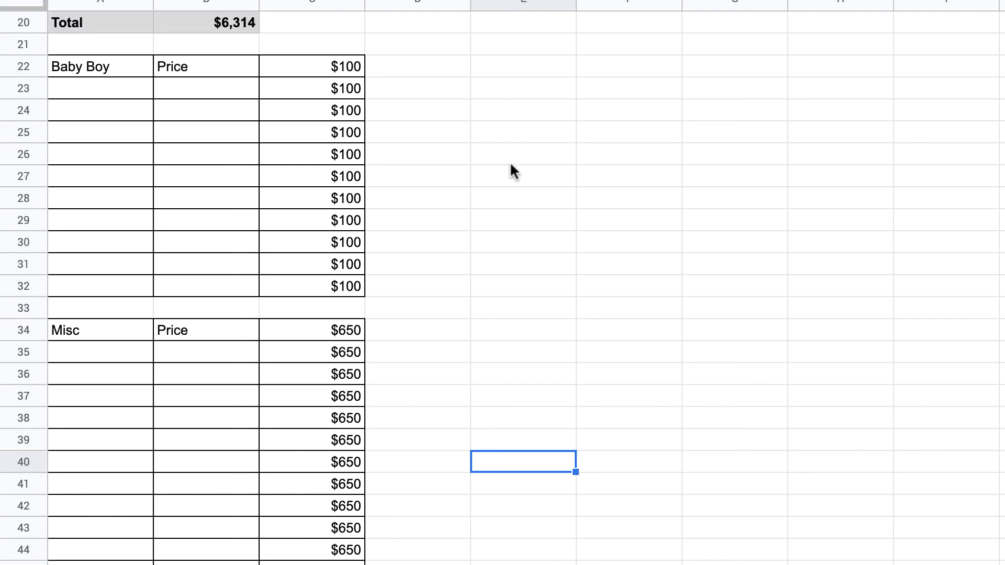
scroll(511, 168, "down", 1)
scroll(504, 186, "up", 6)
scroll(504, 195, "up", 1)
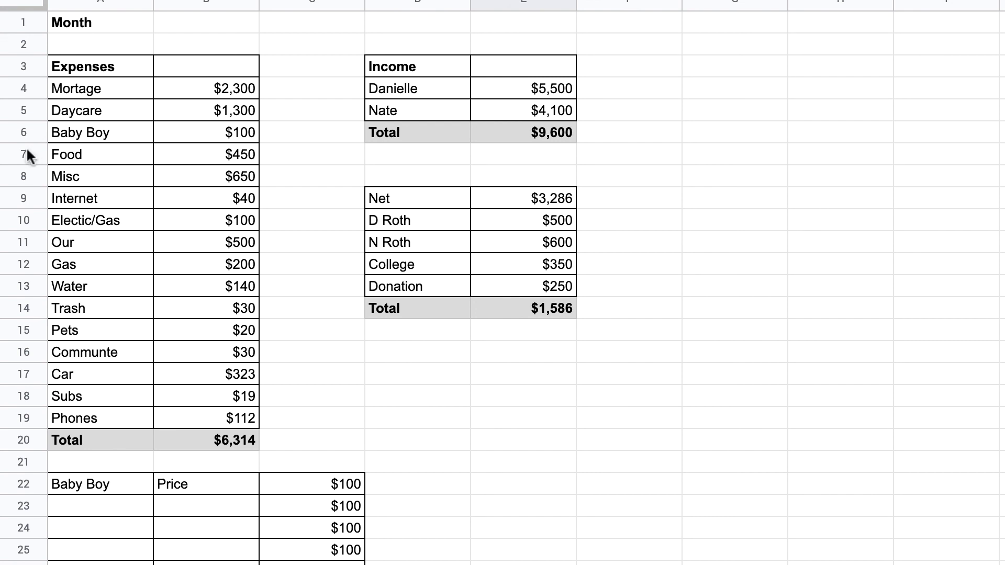
right_click(28, 176)
left_click(166, 242)
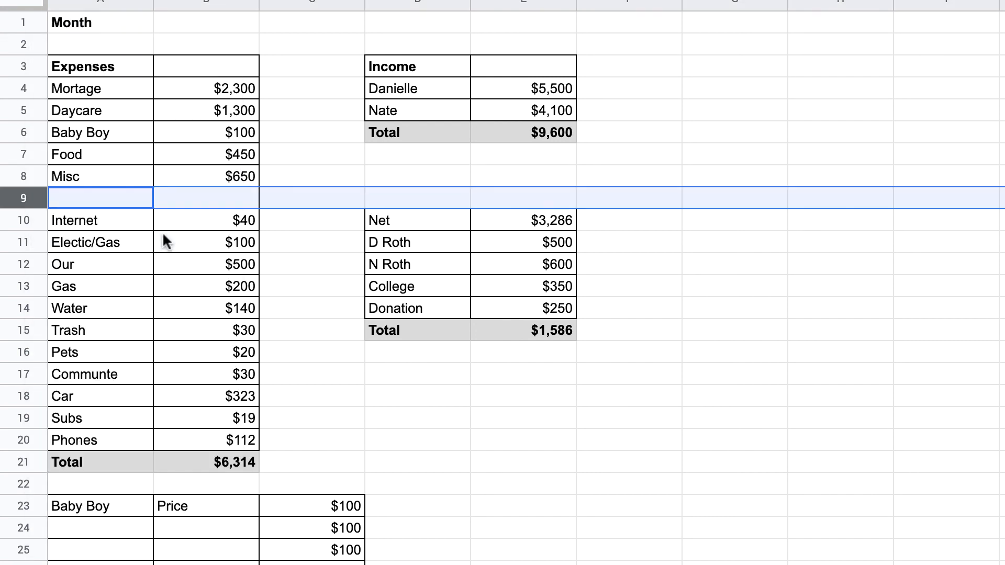
Fill the blank expense row 9 with the label Going Out and the amount 300.
left_click(105, 199)
type("Go")
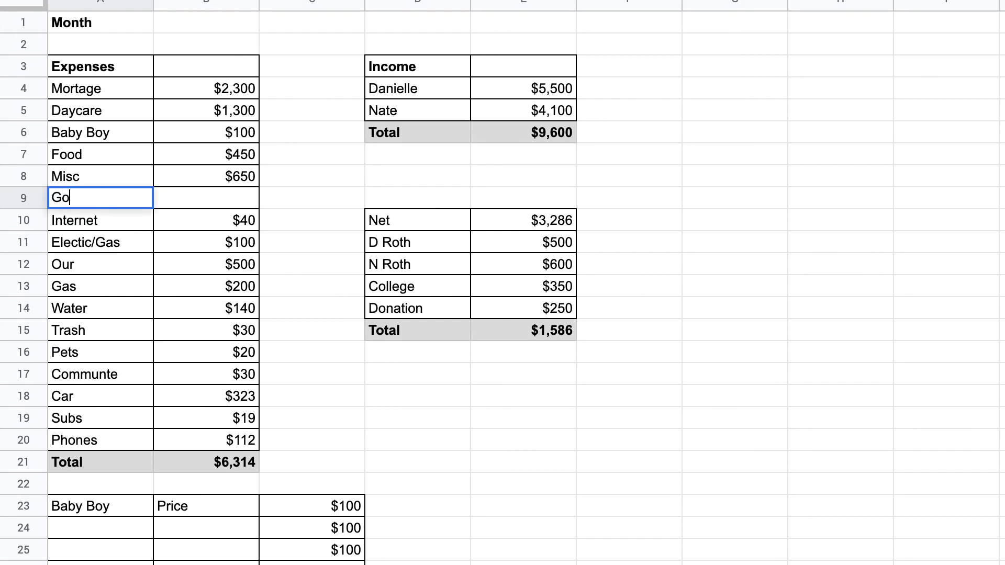
type("ing Out")
key("Tab")
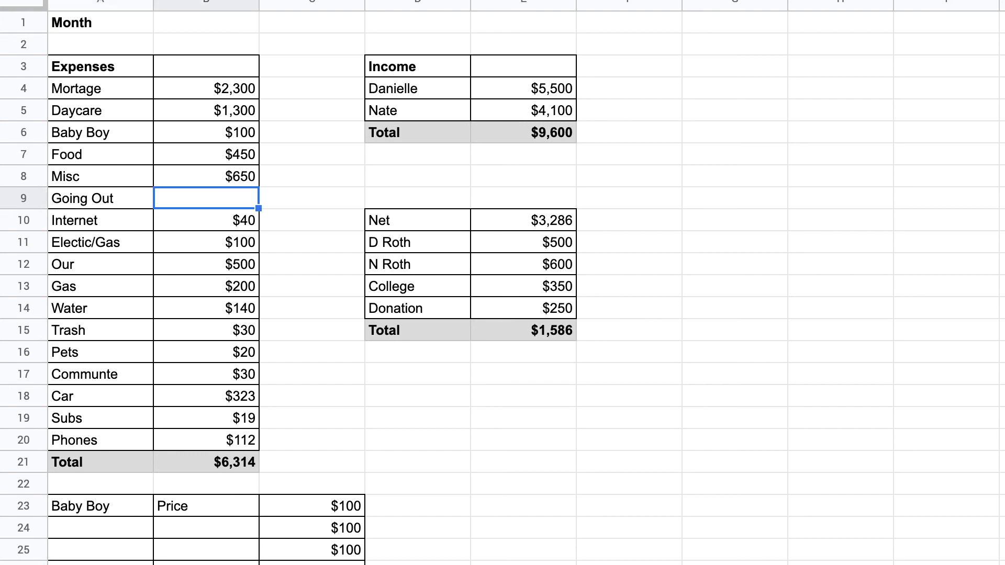
type("300")
key("Return")
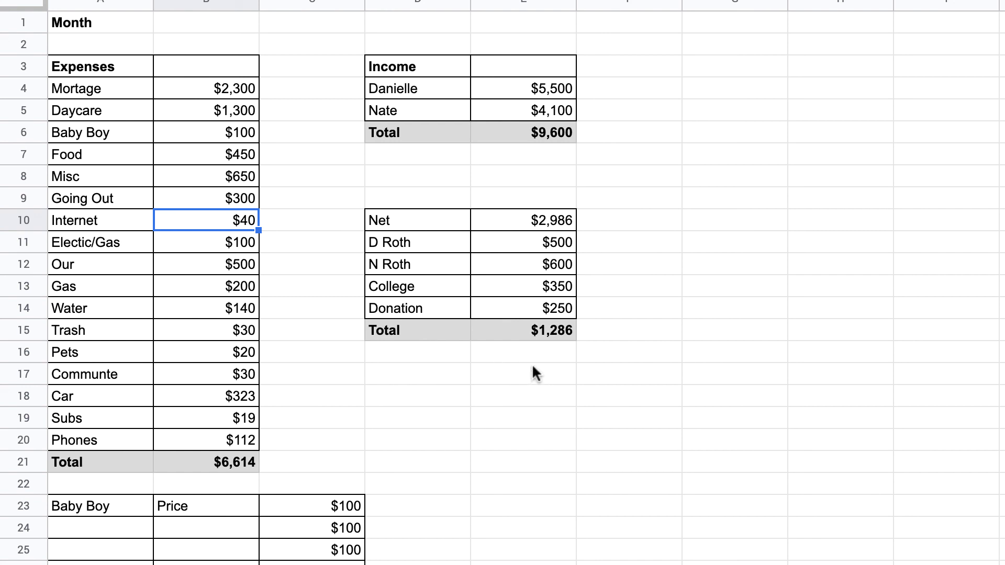
left_click(543, 336)
scroll(488, 422, "down", 1)
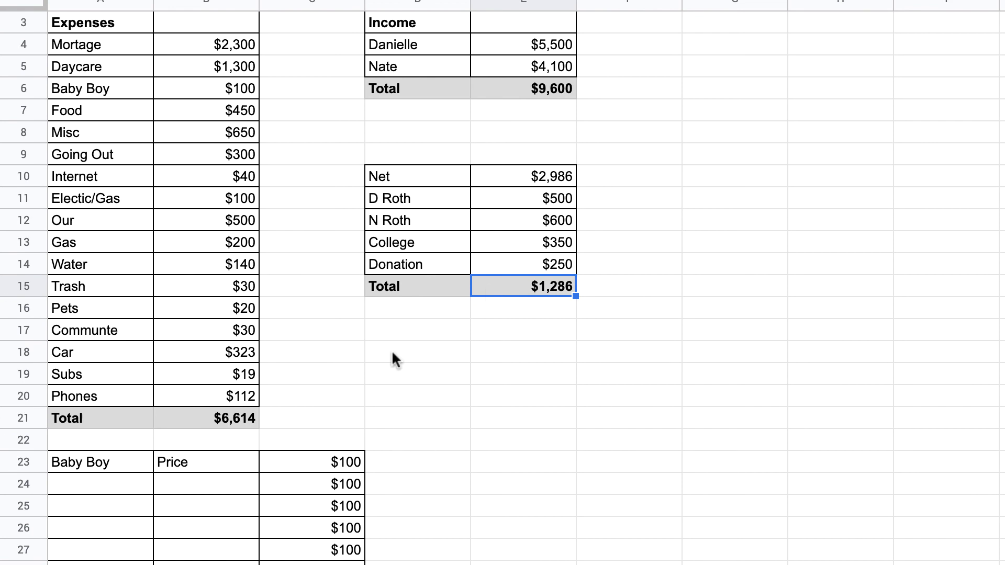
key("Right")
key("Right")
key("Right")
left_click(533, 260)
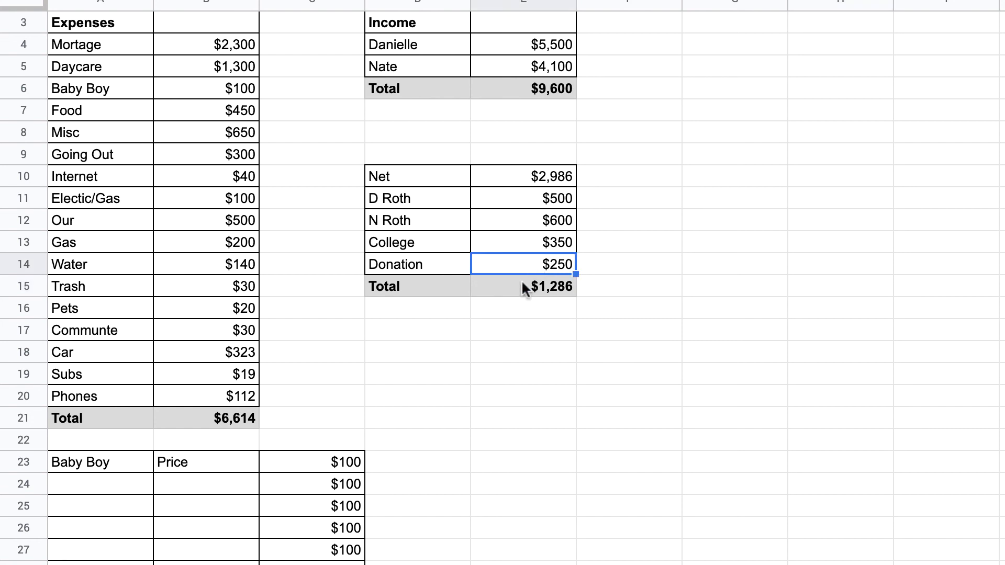